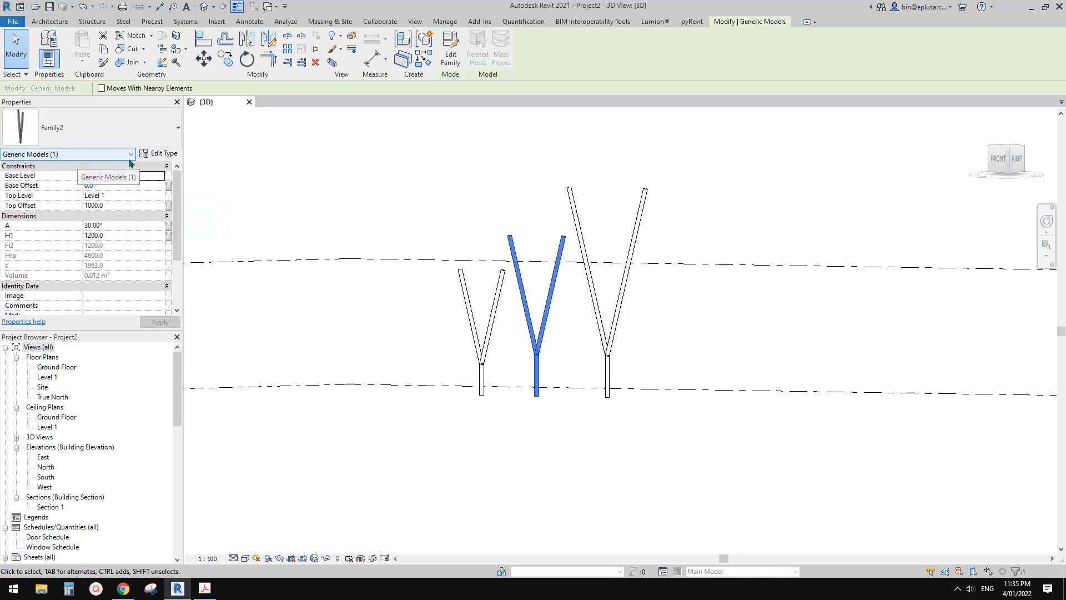
Set the H1 dimension of the smallest Y-shaped column to 1500.
middle_click_drag(317, 208, 495, 289, "shift")
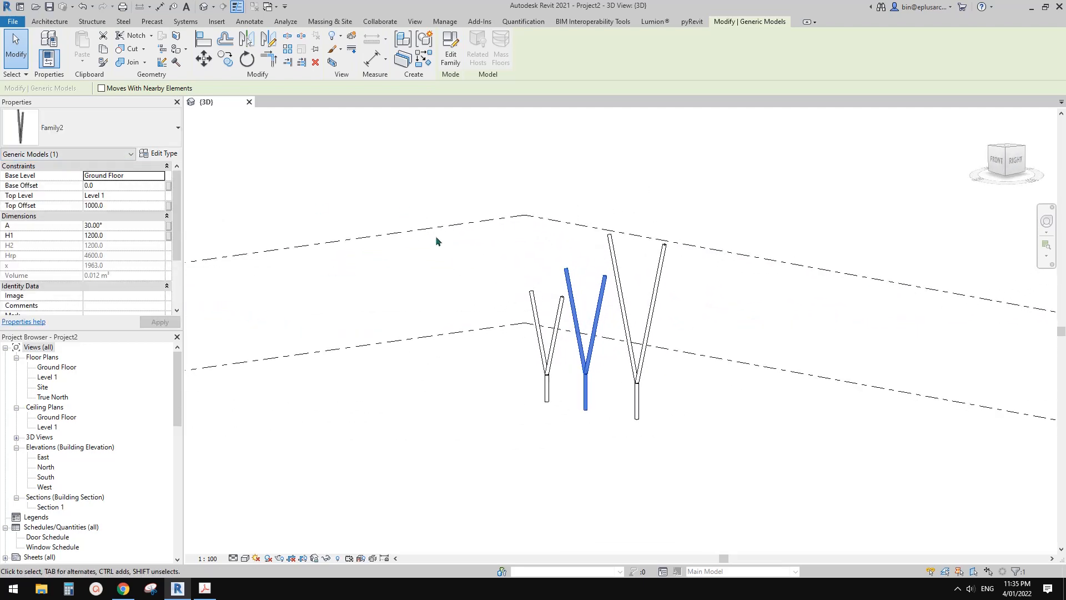
middle_click_drag(350, 195, 440, 243)
left_click(527, 318)
left_click(519, 318)
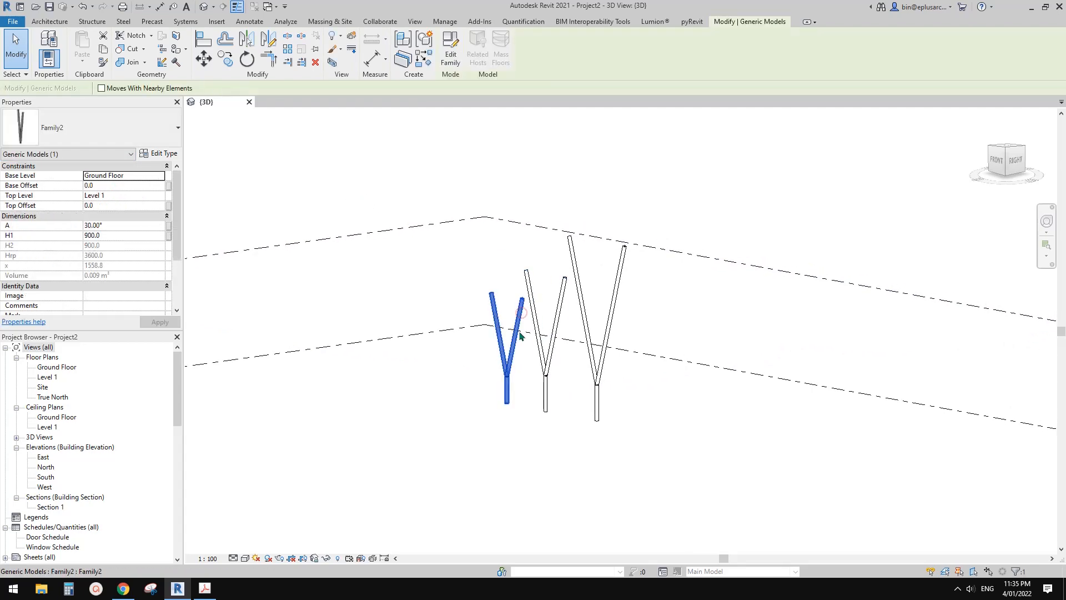
middle_click_drag(522, 333, 502, 374, "shift")
scroll(605, 372, "up", 3)
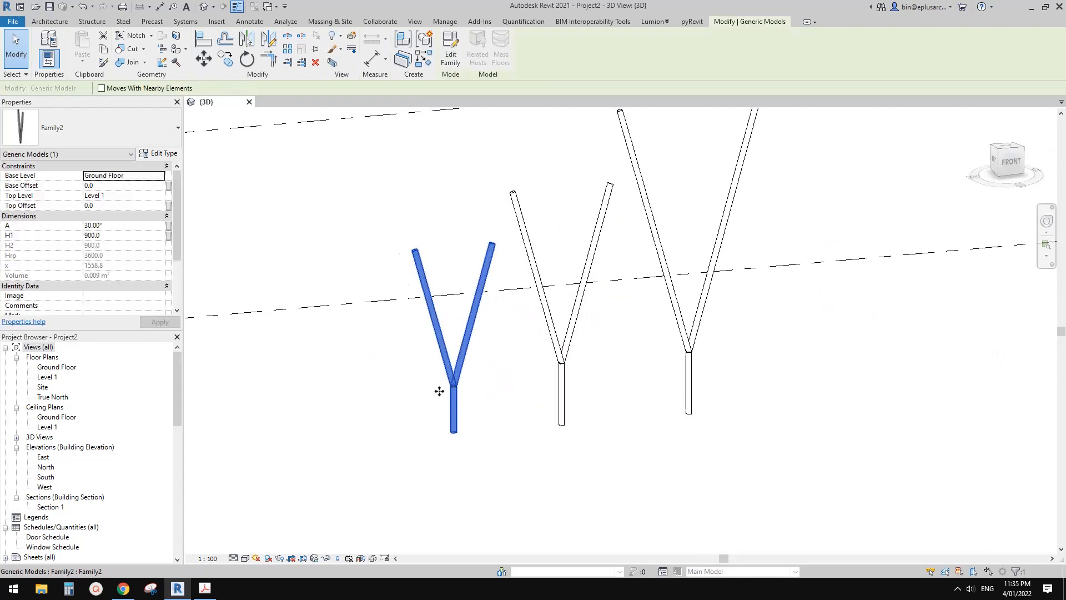
middle_click_drag(421, 392, 420, 340, "shift")
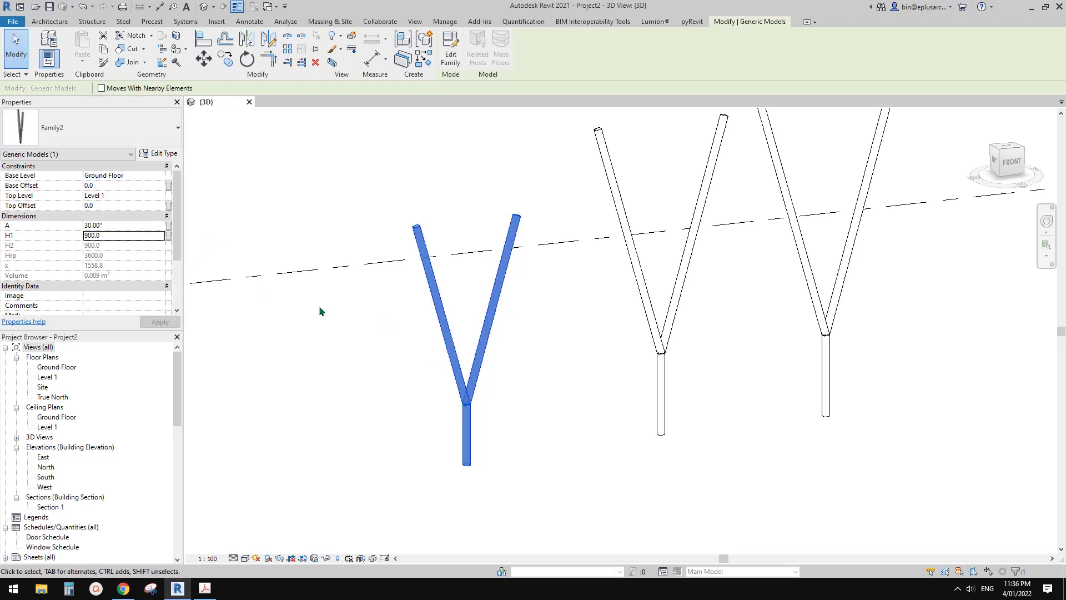
type("1500")
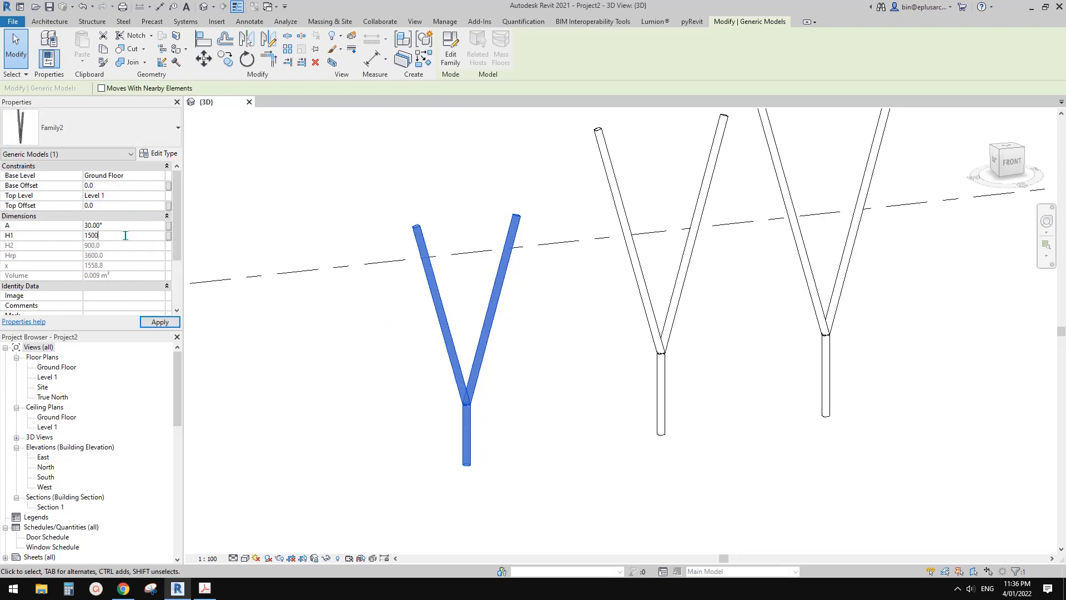
middle_click(537, 243)
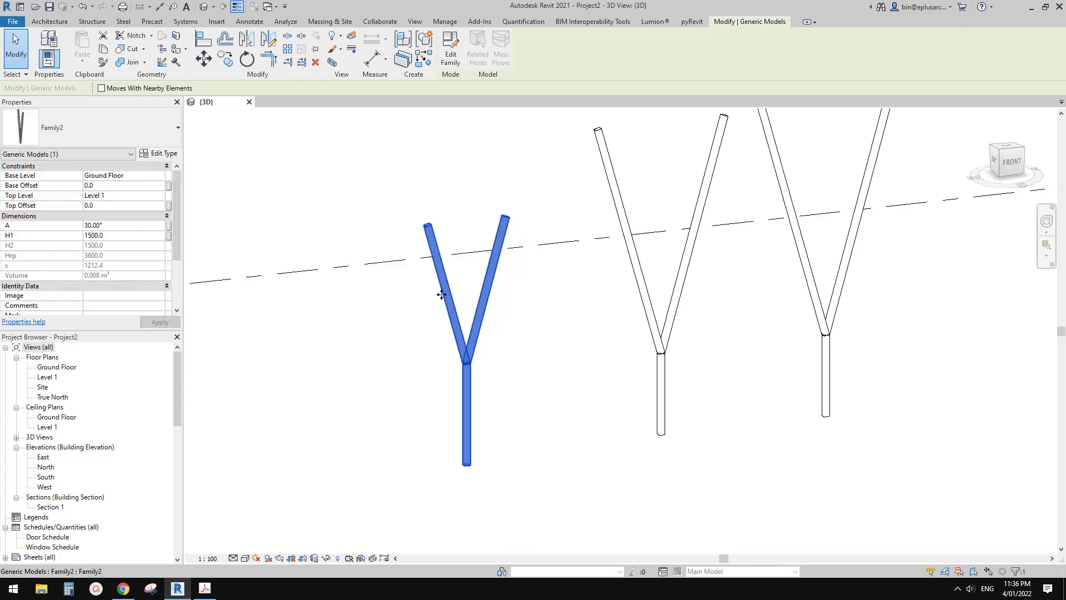
Set the same column's angle A to 45°, its base offset to 900 and its top offset to 2500.
type("45")
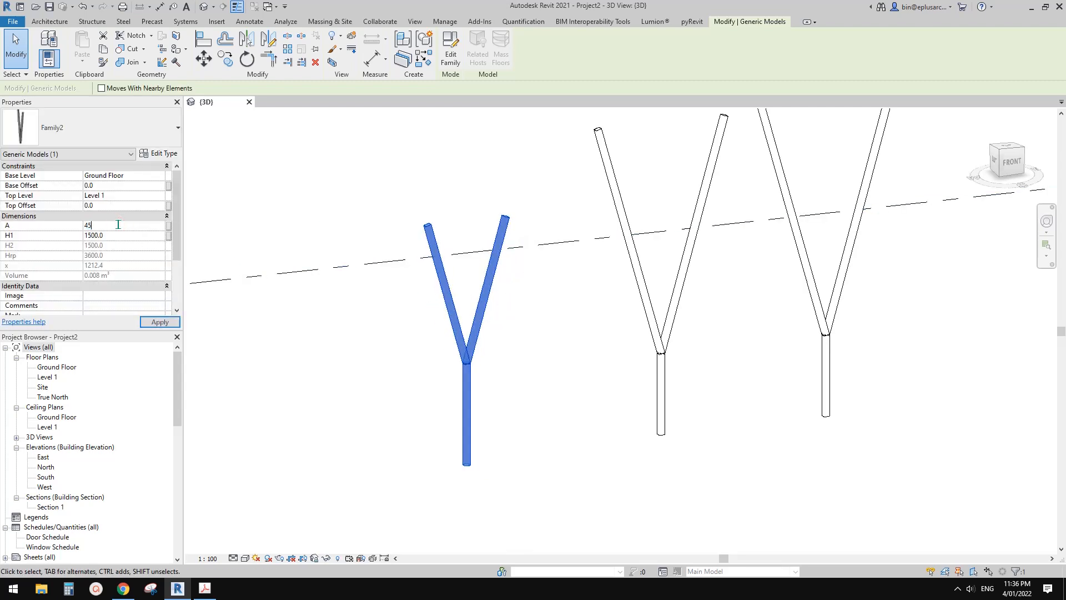
scroll(475, 332, "down", 1)
mouse_move(476, 332)
middle_mouse_down()
mouse_move(449, 331)
mouse_move(468, 340)
middle_mouse_up()
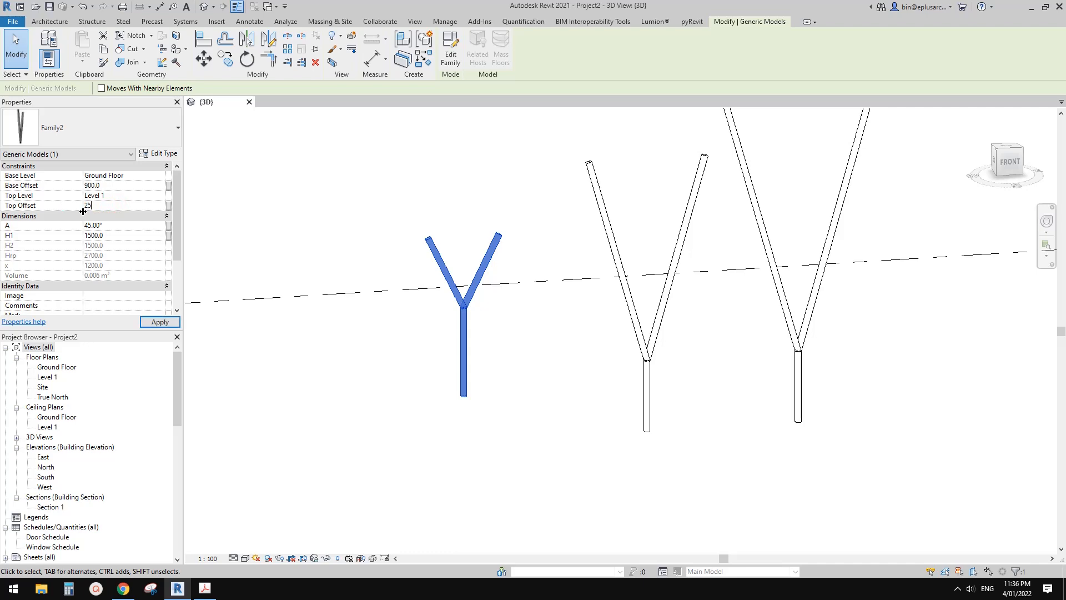
scroll(490, 268, "down", 3)
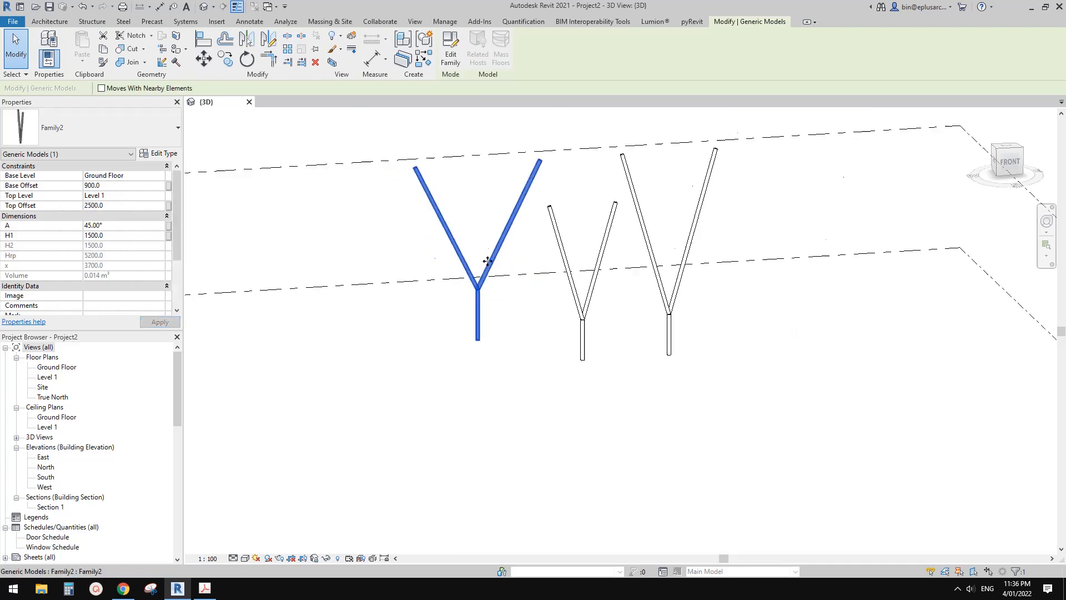
middle_click_drag(488, 263, 567, 342, "shift")
left_click(528, 317)
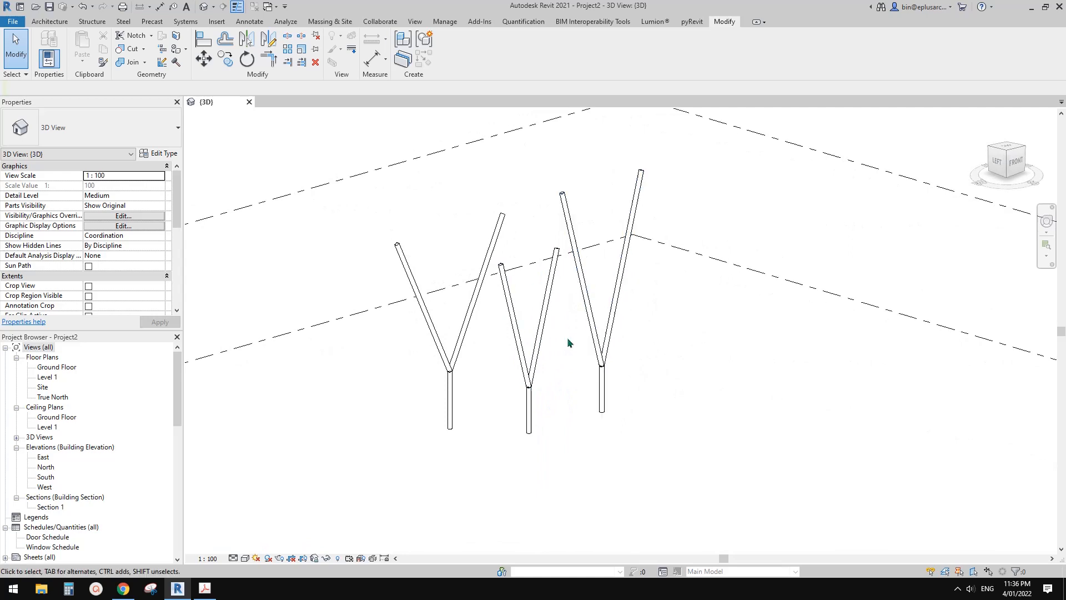
Close the project and start a new family from the Metric Generic Model two level based template.
left_click(248, 101)
left_click(558, 292)
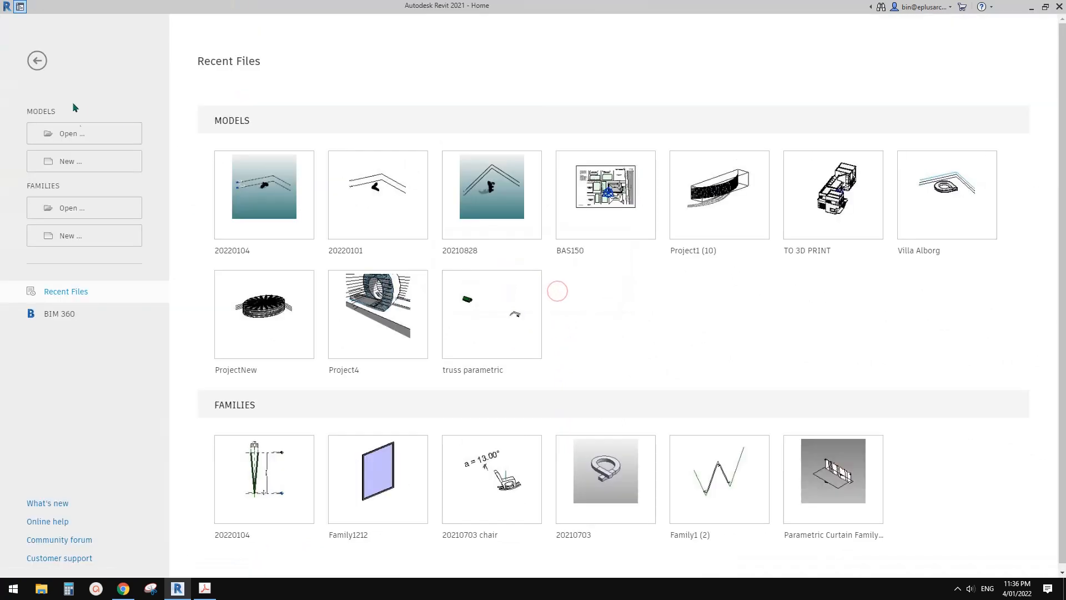
left_click(87, 235)
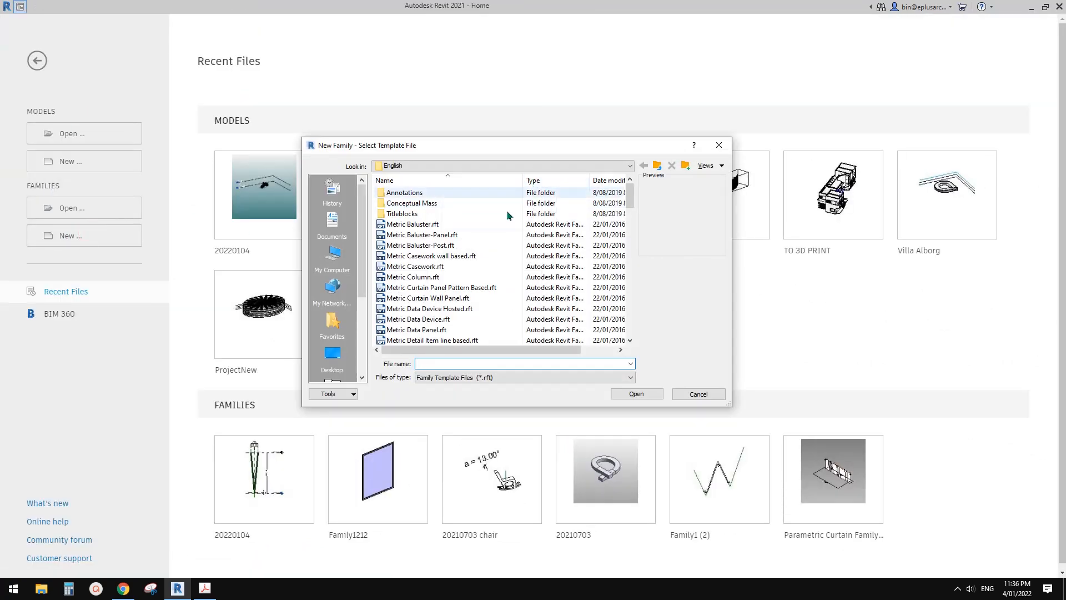
left_click_drag(630, 222, 631, 258)
left_click(461, 277)
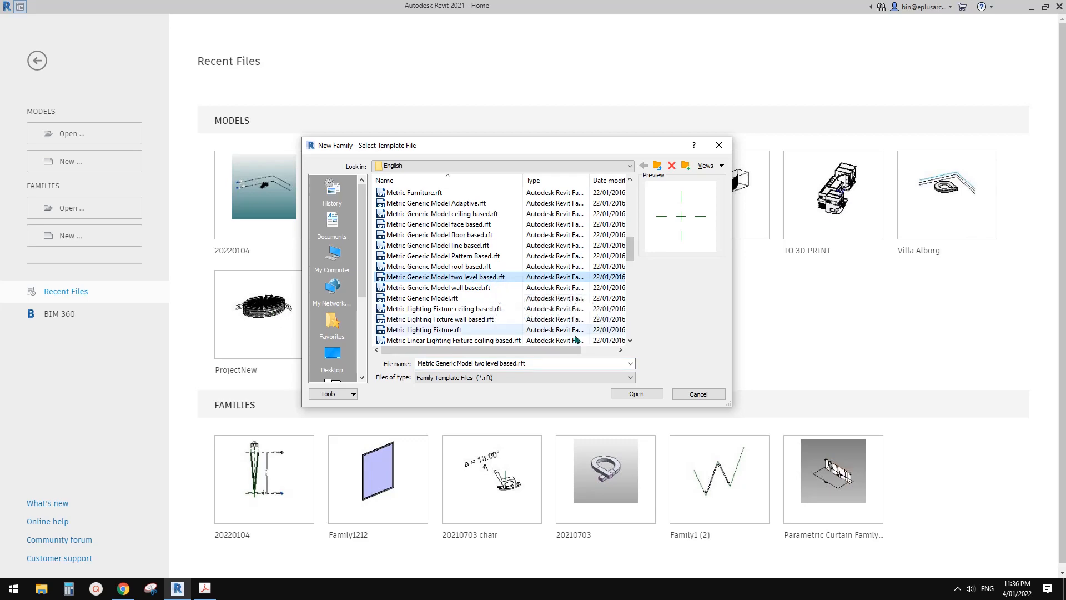
left_click(636, 394)
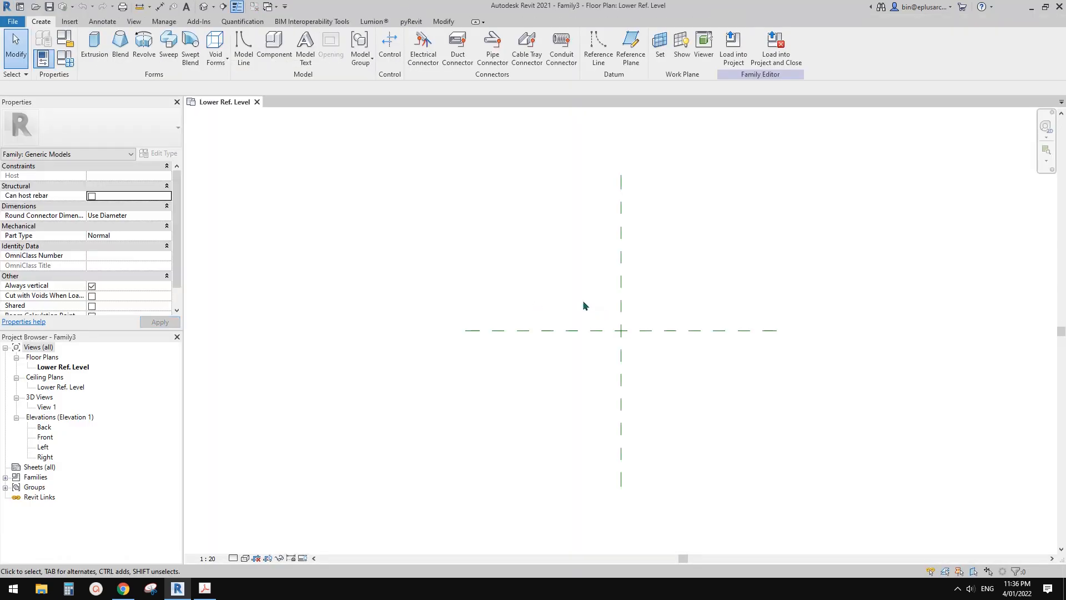
Open the Front elevation view of the new family.
middle_click_drag(582, 299, 545, 302)
middle_click_drag(522, 286, 522, 295)
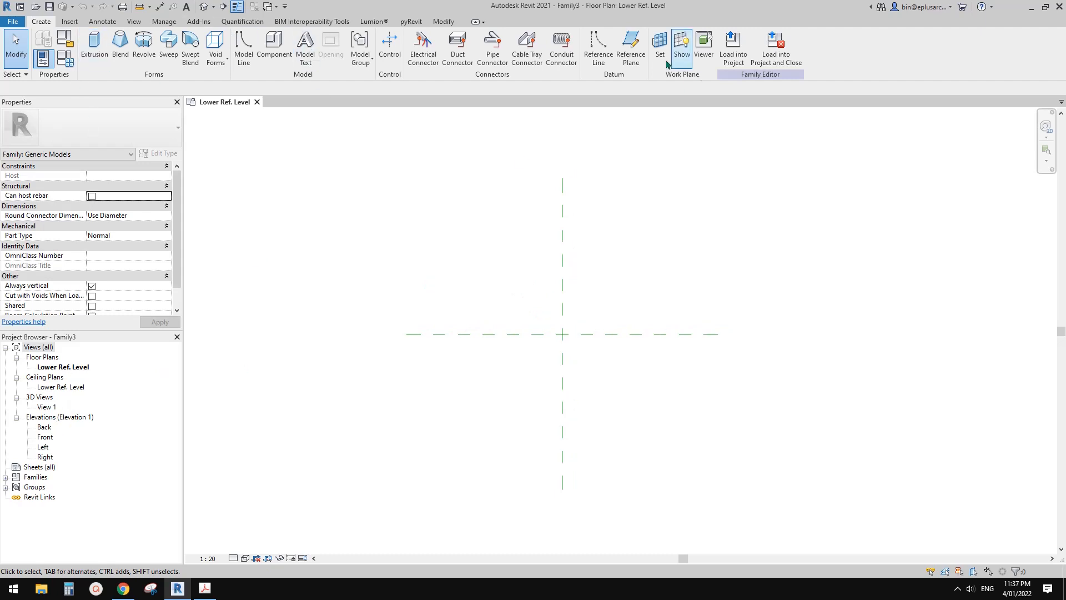
double_click(45, 438)
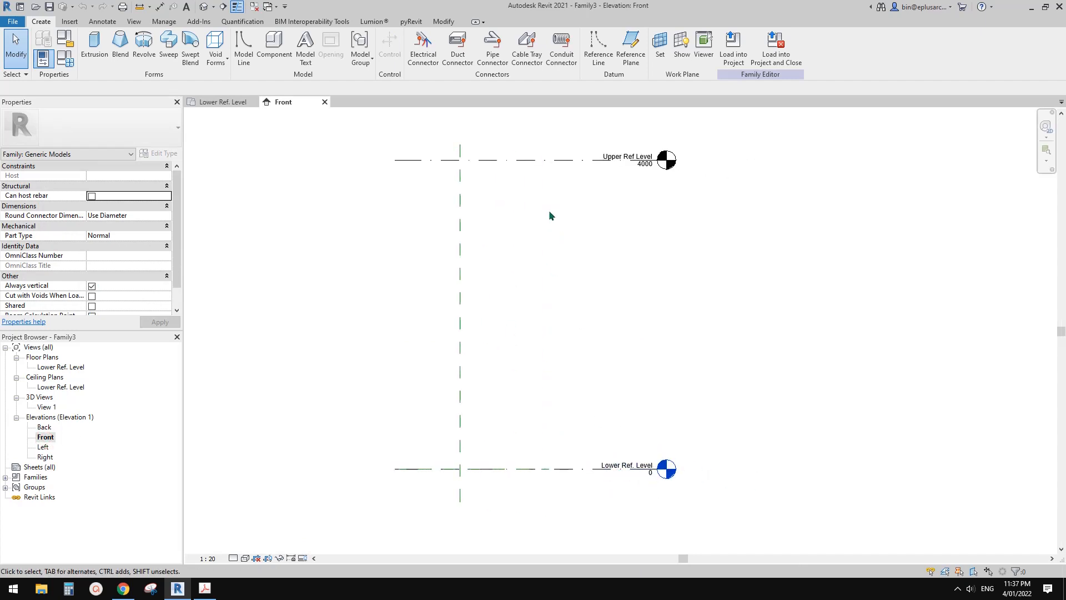
Draw a horizontal reference plane across the centre plane, between the two reference levels and closer to the lower one.
middle_click_drag(758, 232, 766, 237)
middle_click_drag(653, 277, 701, 271)
scroll(613, 317, "up", 1)
mouse_move(613, 331)
middle_mouse_down()
mouse_move(638, 329)
mouse_move(621, 328)
middle_mouse_up()
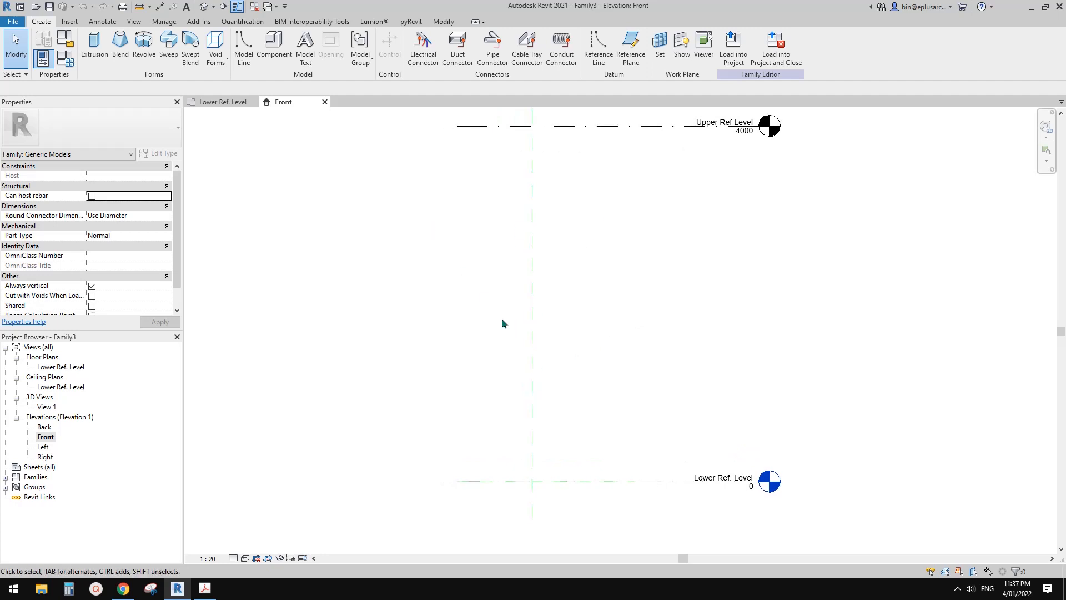
middle_click_drag(517, 289, 462, 288)
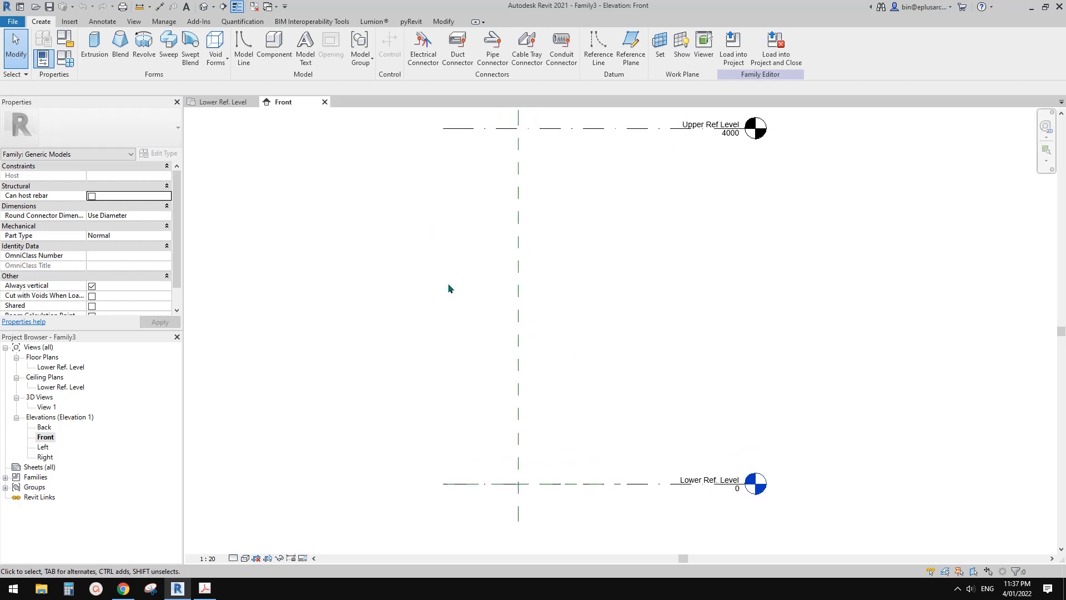
middle_click_drag(448, 285, 472, 319)
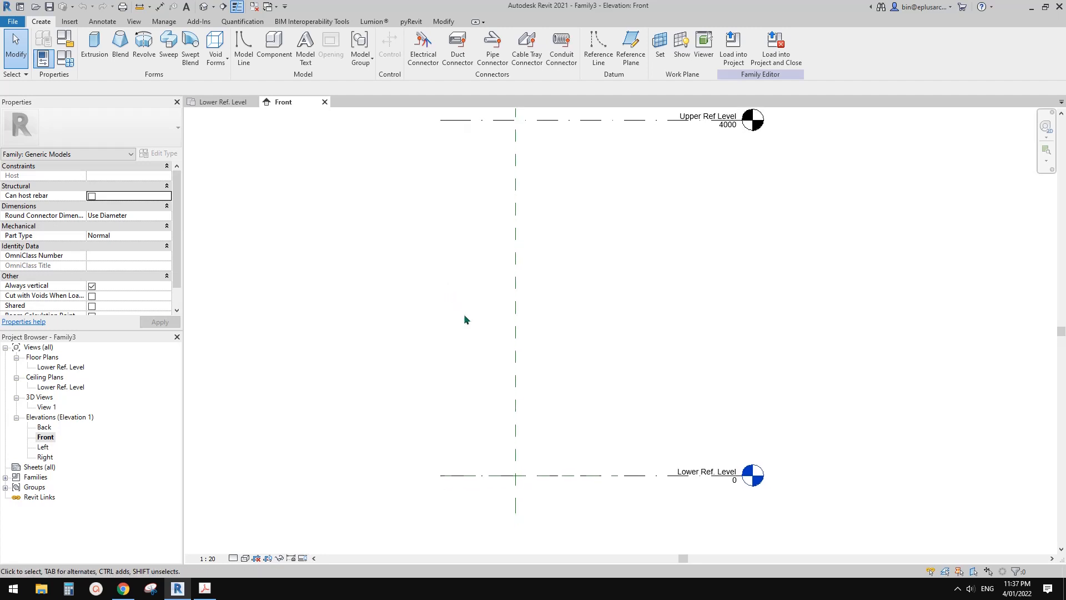
key("r")
key("p")
left_click(615, 362)
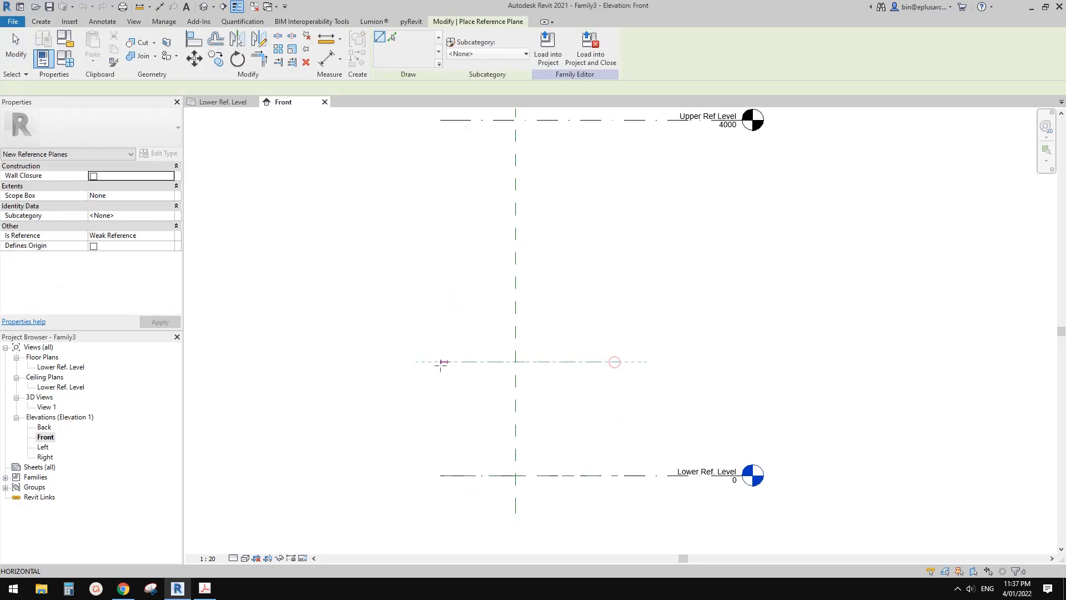
left_click(427, 362)
middle_click_drag(600, 374, 606, 367)
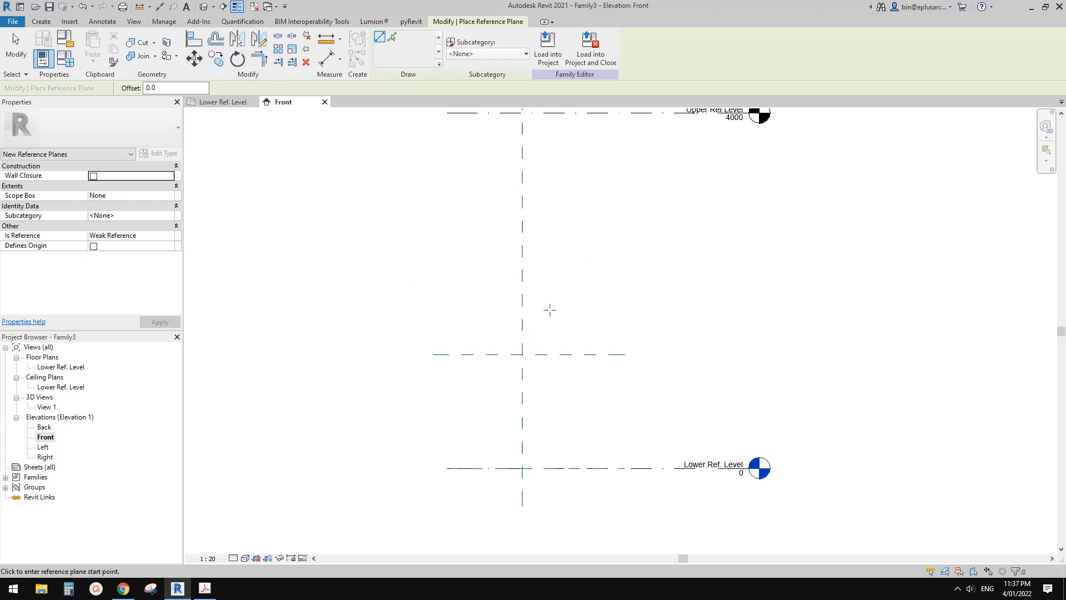
Draw two short vertical reference planes across the Upper Ref Level, about 570 mm left and 700 mm right of the centre plane.
middle_click_drag(533, 325, 511, 341)
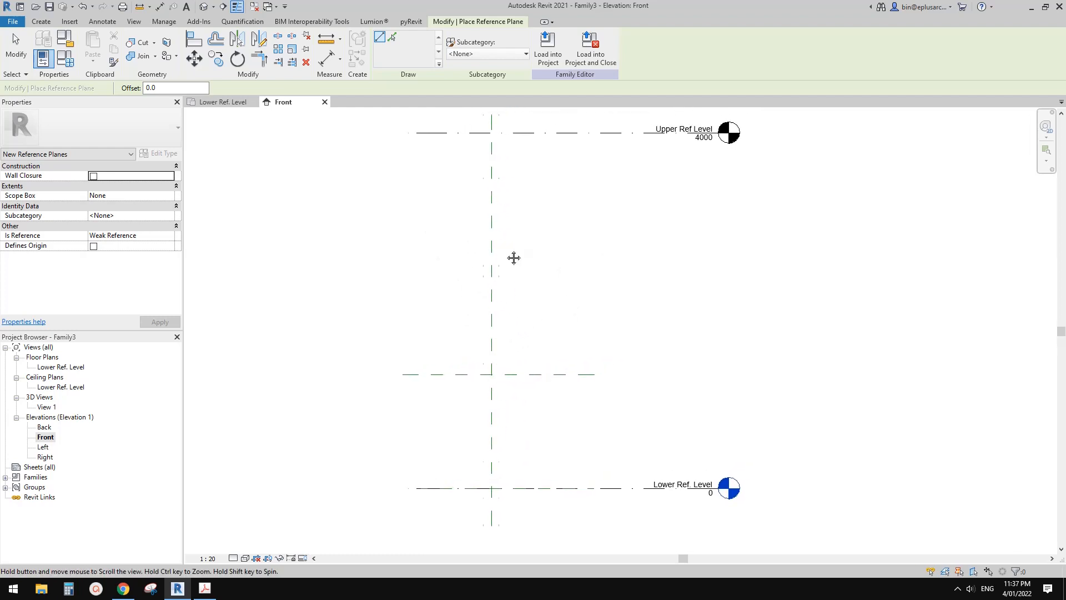
middle_click_drag(514, 257, 512, 292)
scroll(511, 291, "down", 2)
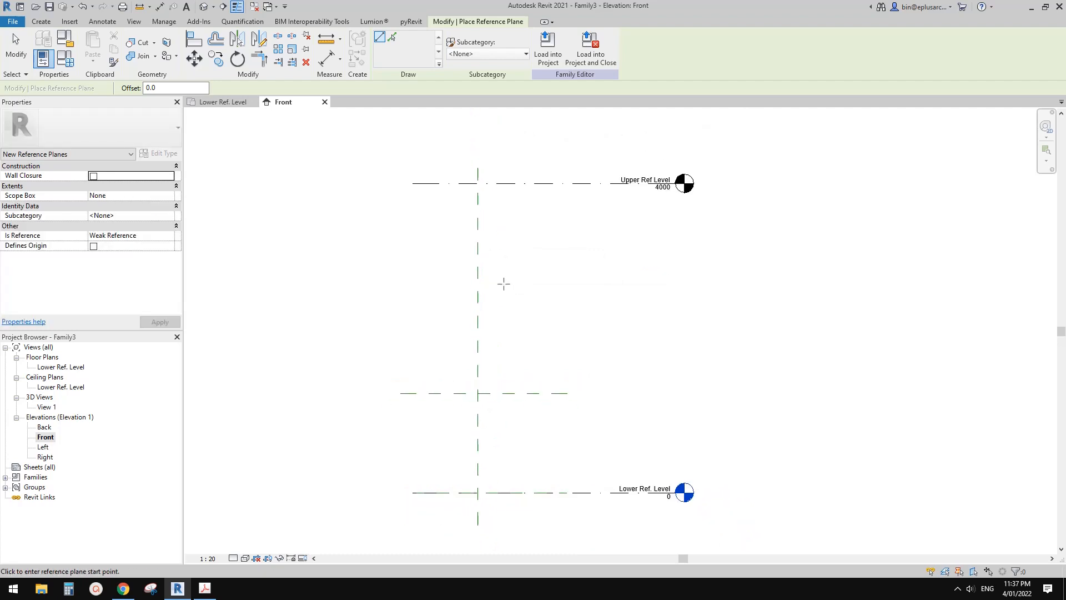
left_click(433, 235)
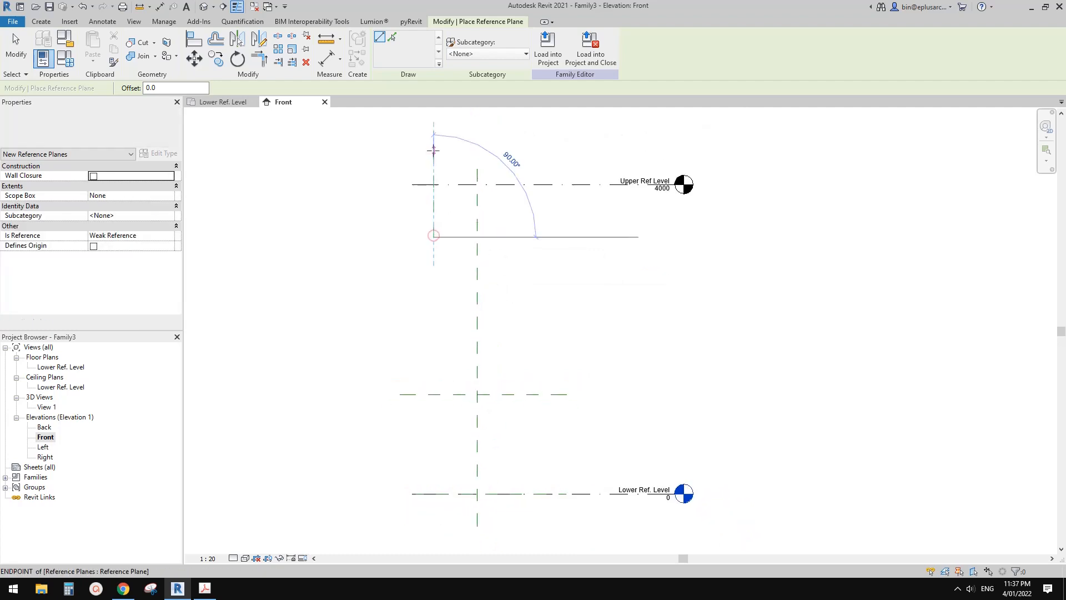
left_click(434, 149)
left_click(532, 237)
left_click(532, 144)
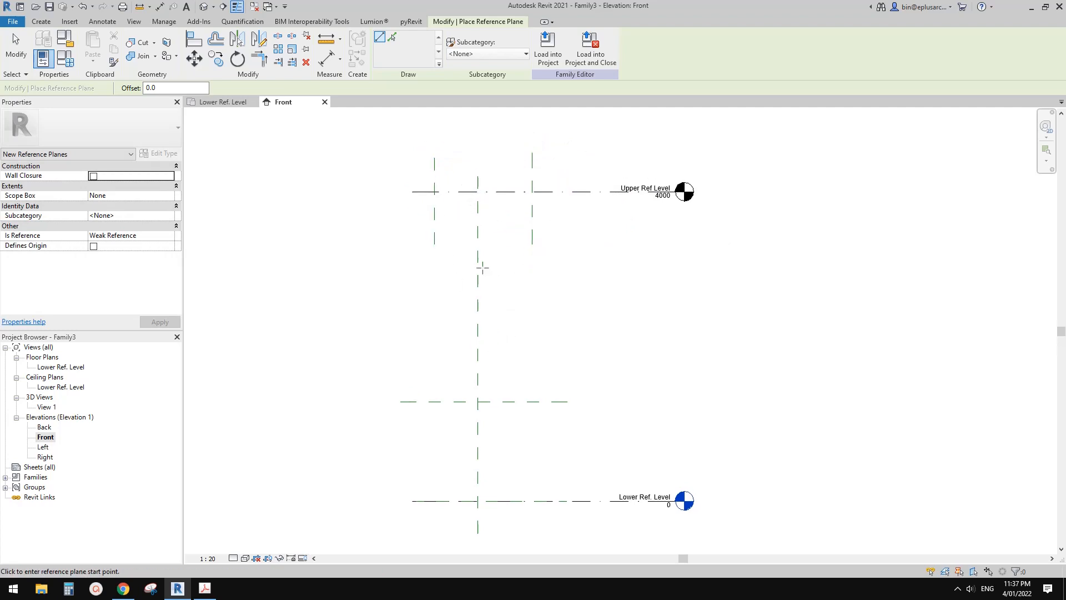
Dimension the three vertical reference planes in one string and constrain the spacings to be equal.
key("d")
key("i")
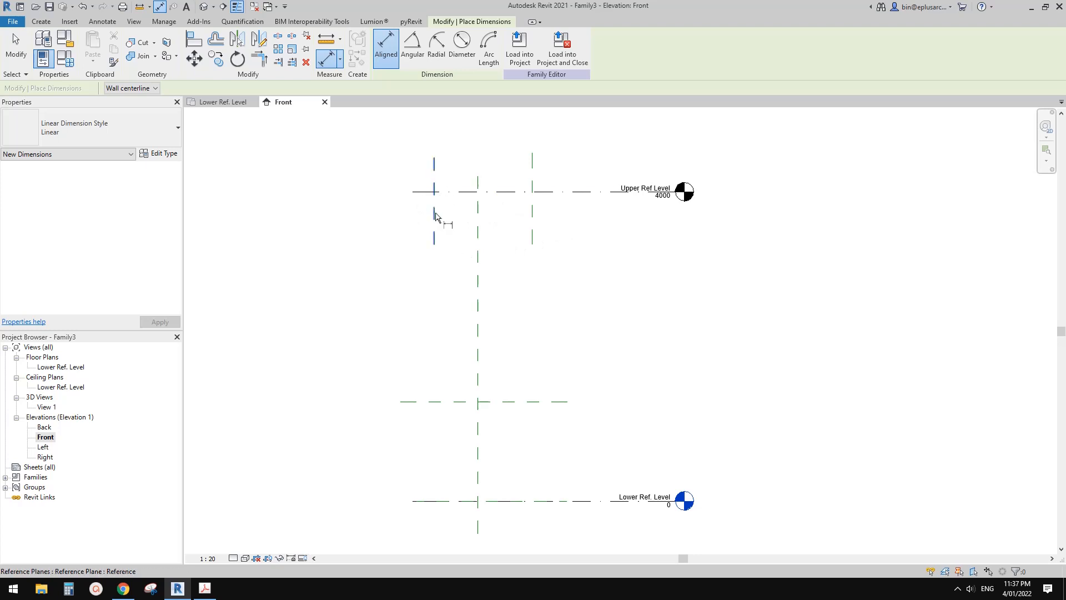
scroll(447, 219, "up", 1)
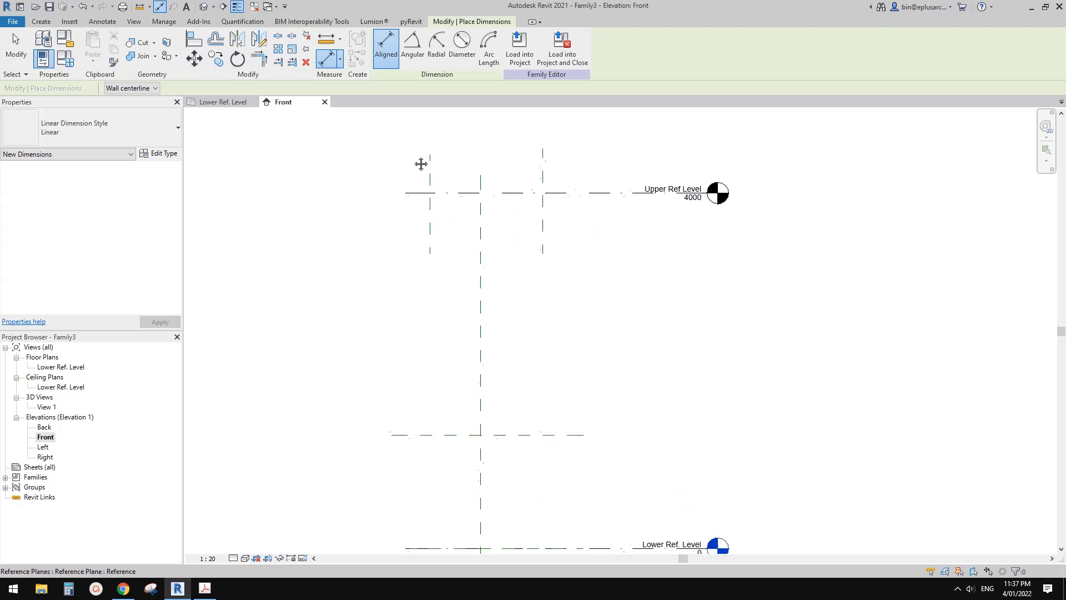
left_click(427, 223)
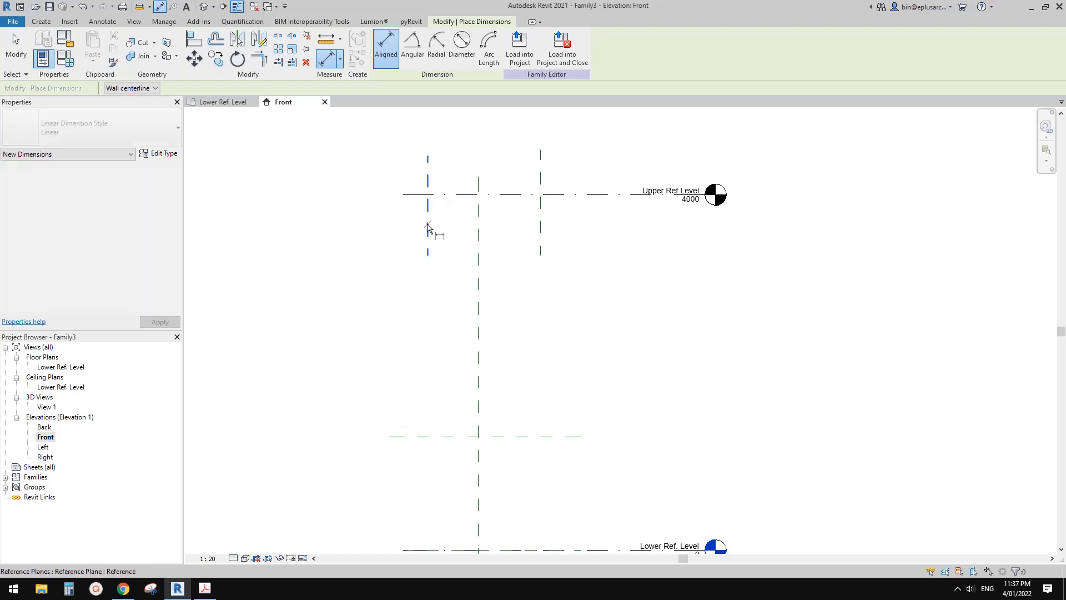
left_click(479, 220)
left_click(540, 220)
middle_click_drag(506, 196, 508, 229)
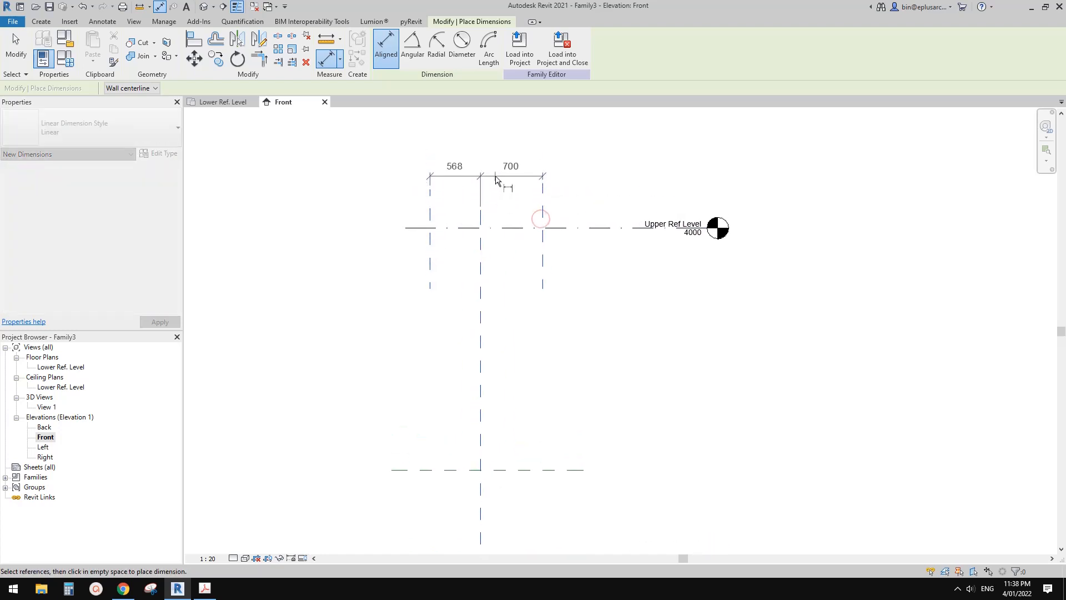
left_click(495, 176)
left_click(485, 152)
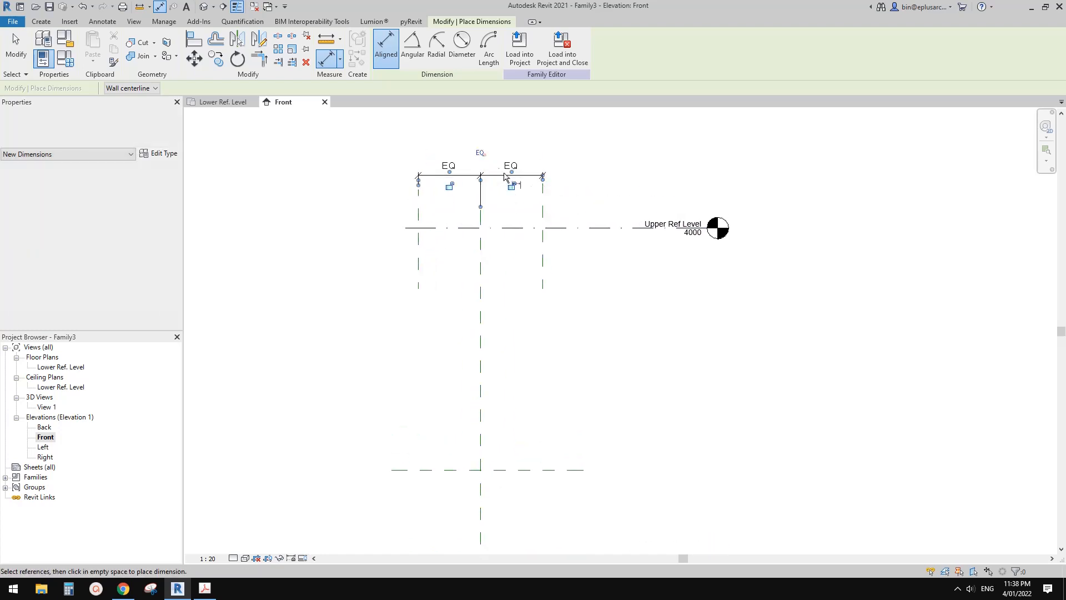
Add an overall dimension between the two outer vertical reference planes, above the equality dimension.
left_click(544, 257)
left_click(418, 272)
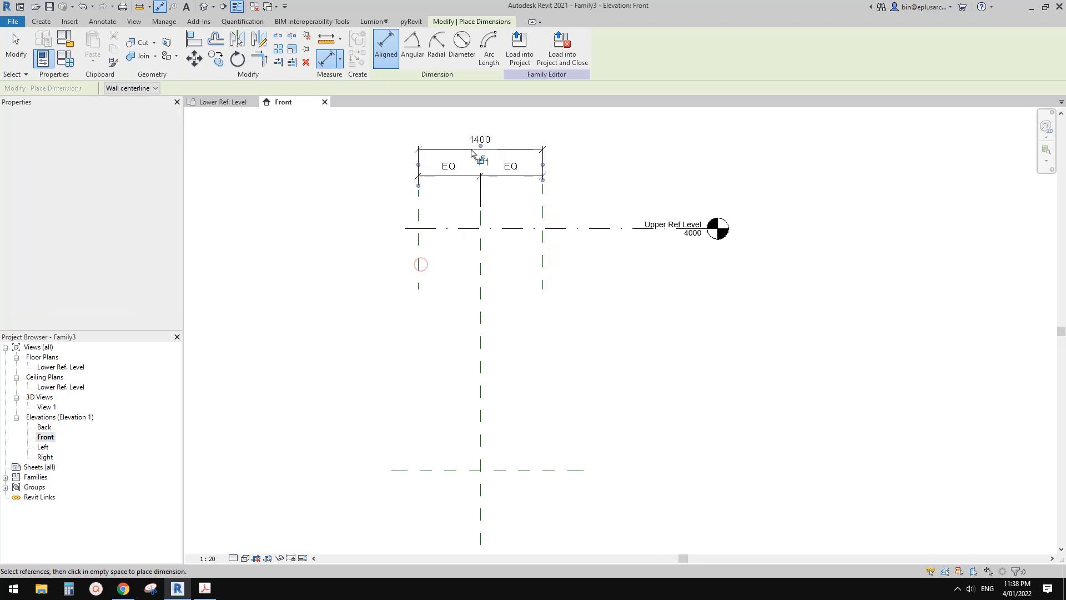
left_click(389, 149)
scroll(286, 116, "down", 1)
key("Escape")
key("Escape")
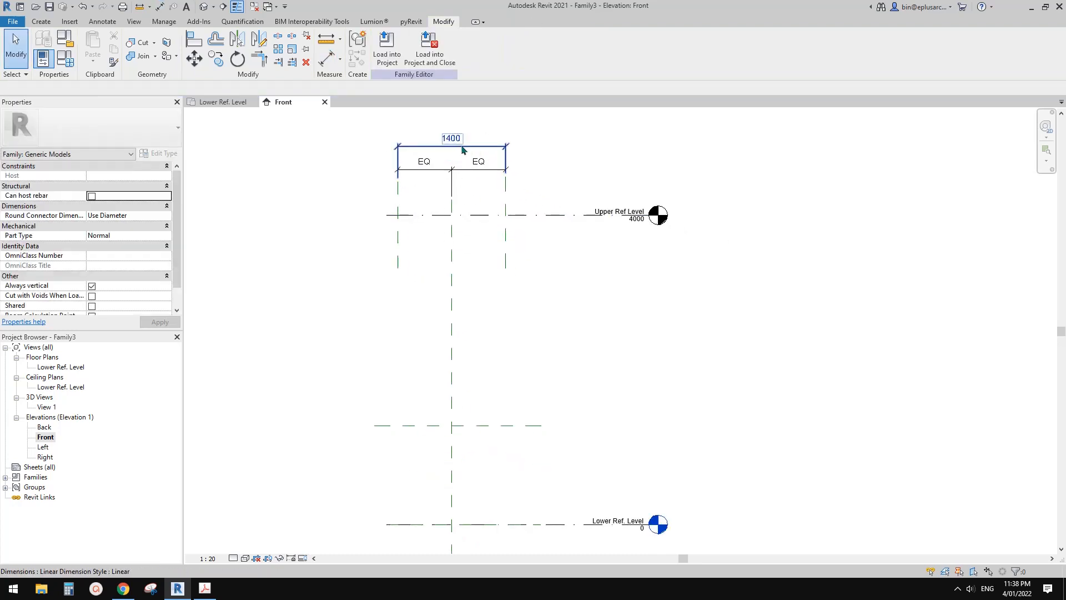
Label the overall dimension with a new instance parameter named W.
left_click(491, 47)
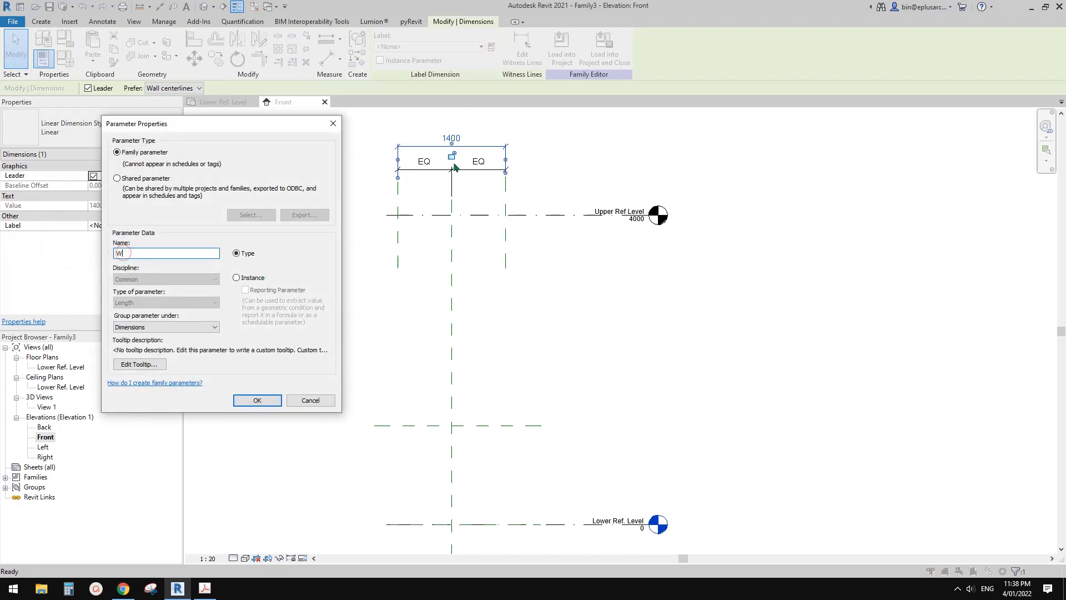
left_click(245, 278)
left_click(257, 401)
scroll(462, 319, "down", 2)
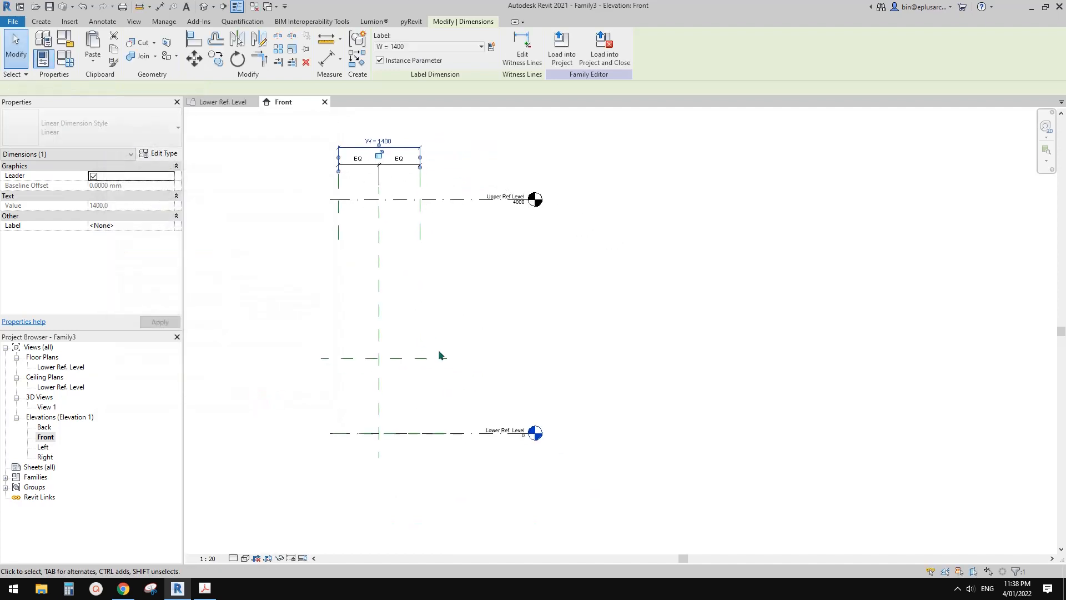
Dimension the height of the horizontal reference plane above the reference plane at the Lower Ref. Level, placing the dimension beside the column axis.
key("i")
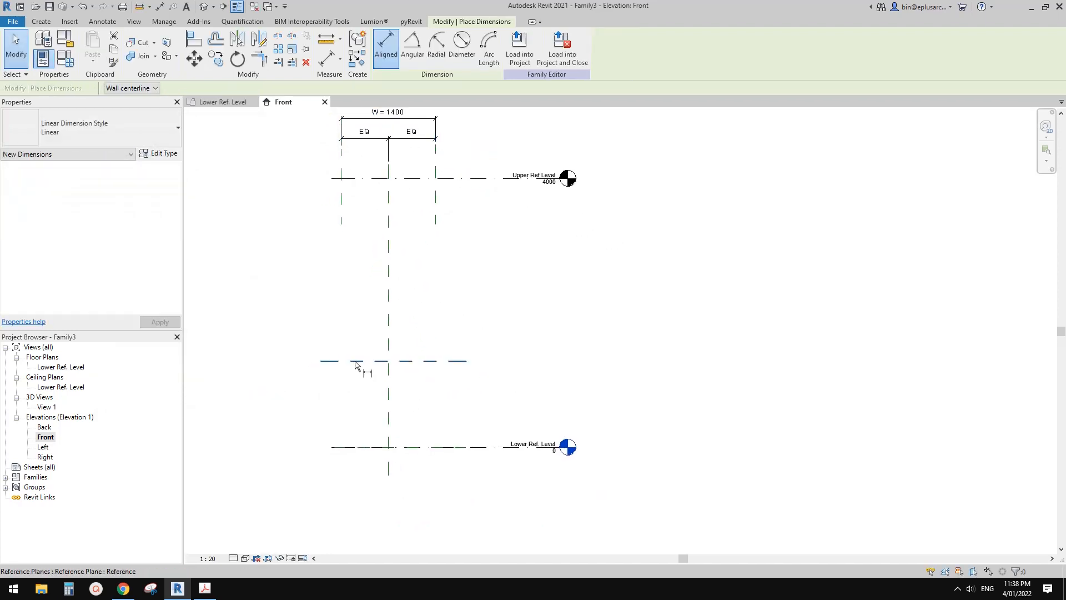
left_click(355, 361)
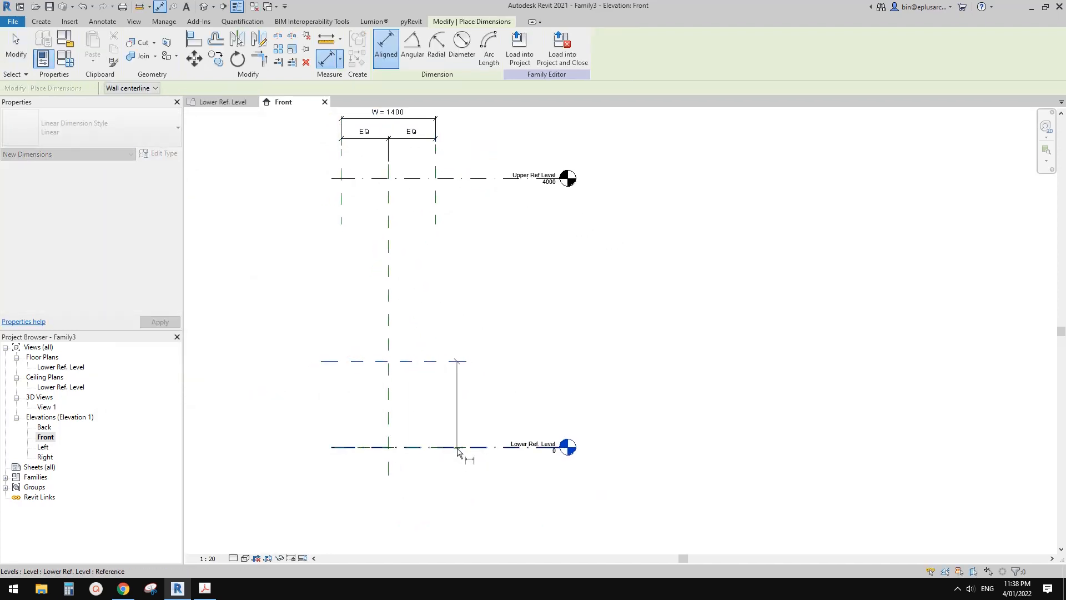
key("Tab")
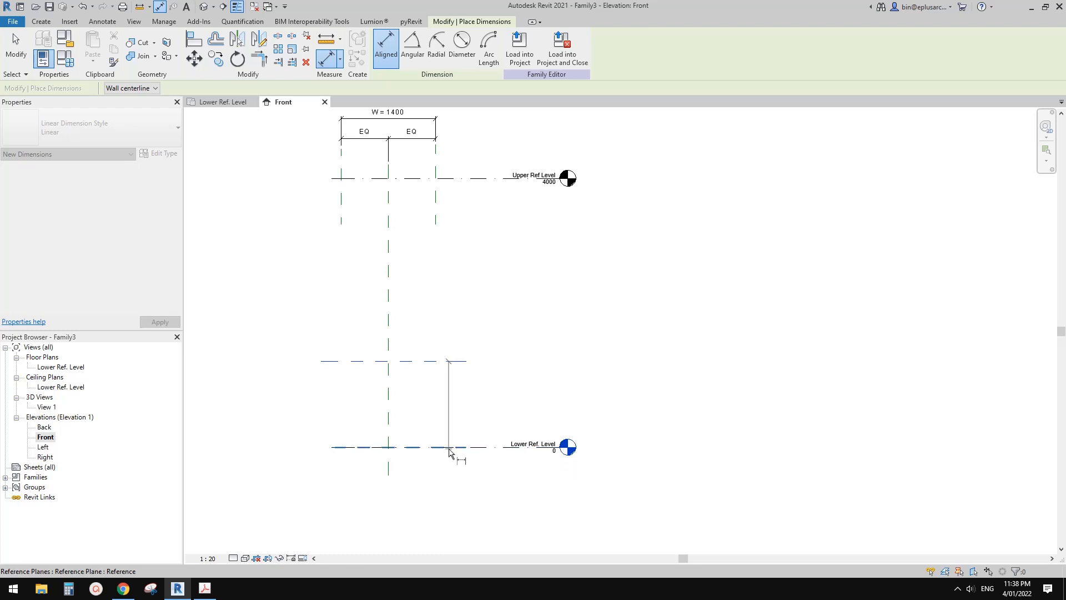
left_click(448, 452)
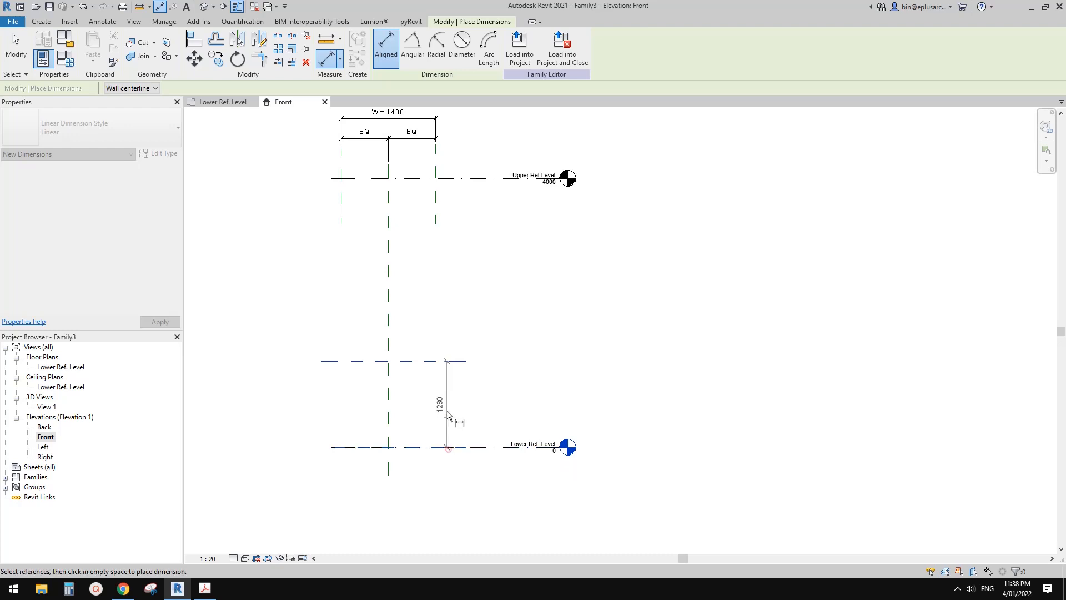
left_click(483, 408)
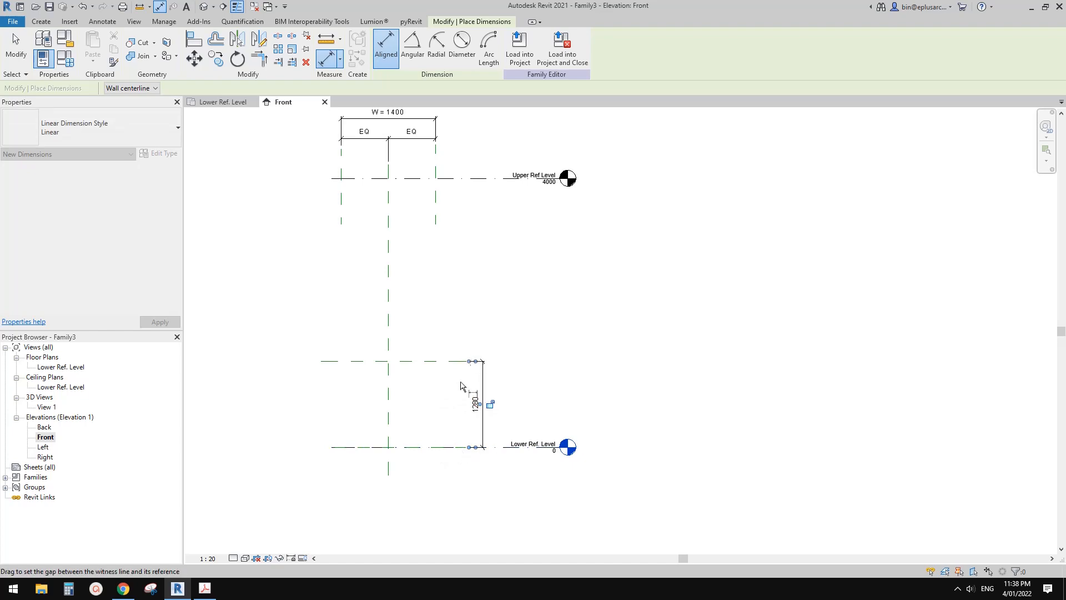
middle_click_drag(491, 390, 521, 380)
key("Escape")
key("Escape")
Label the vertical dimension above the Lower Ref. Level with a new instance parameter named H.
left_click(539, 399)
scroll(550, 399, "up", 1)
scroll(526, 397, "up", 2)
key("Escape")
left_click(515, 403)
key("Escape")
left_click(515, 368)
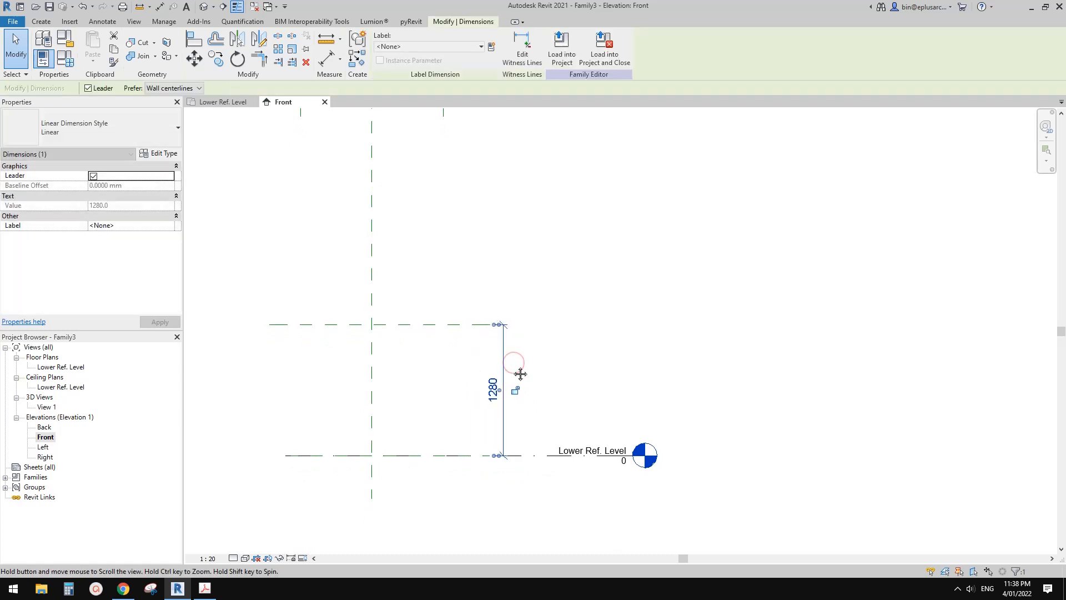
scroll(502, 393, "down", 1)
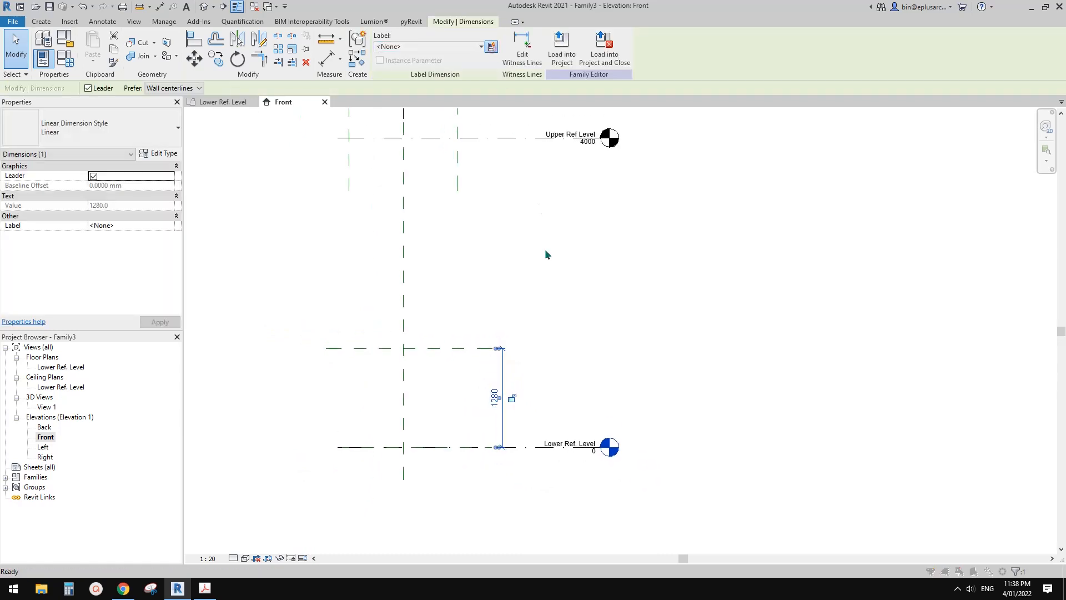
left_click(491, 46)
type("H")
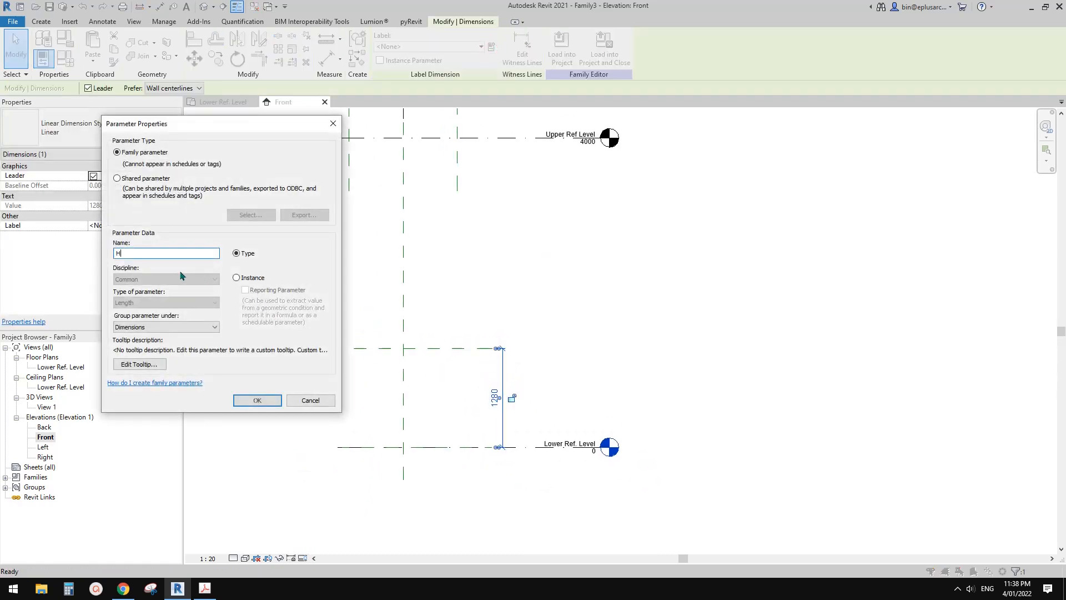
left_click(236, 277)
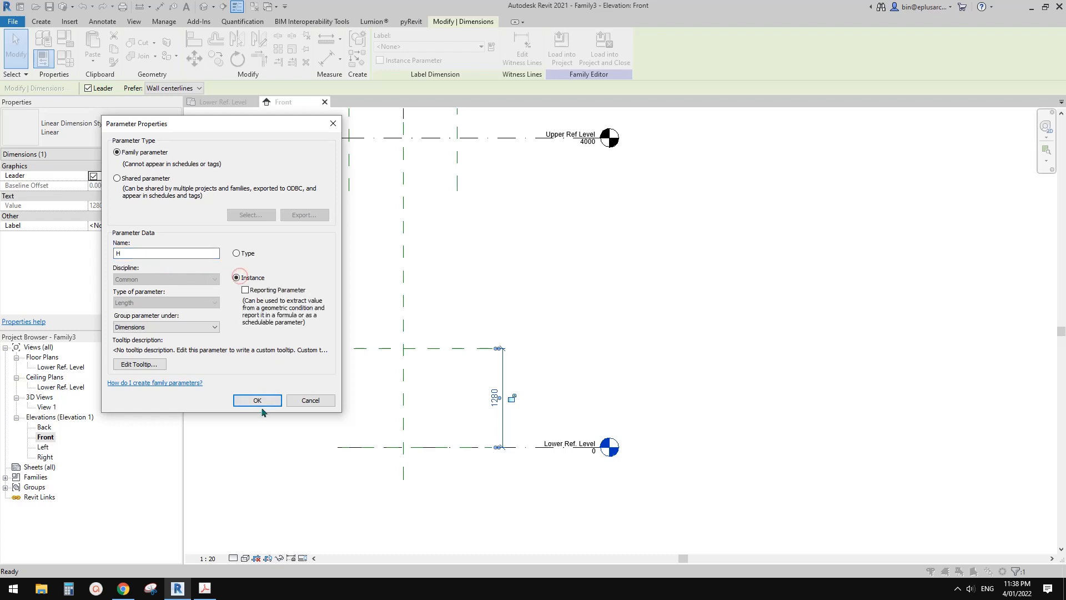
left_click(255, 398)
key("Escape")
scroll(500, 321, "down", 1)
middle_click_drag(500, 320, 520, 357)
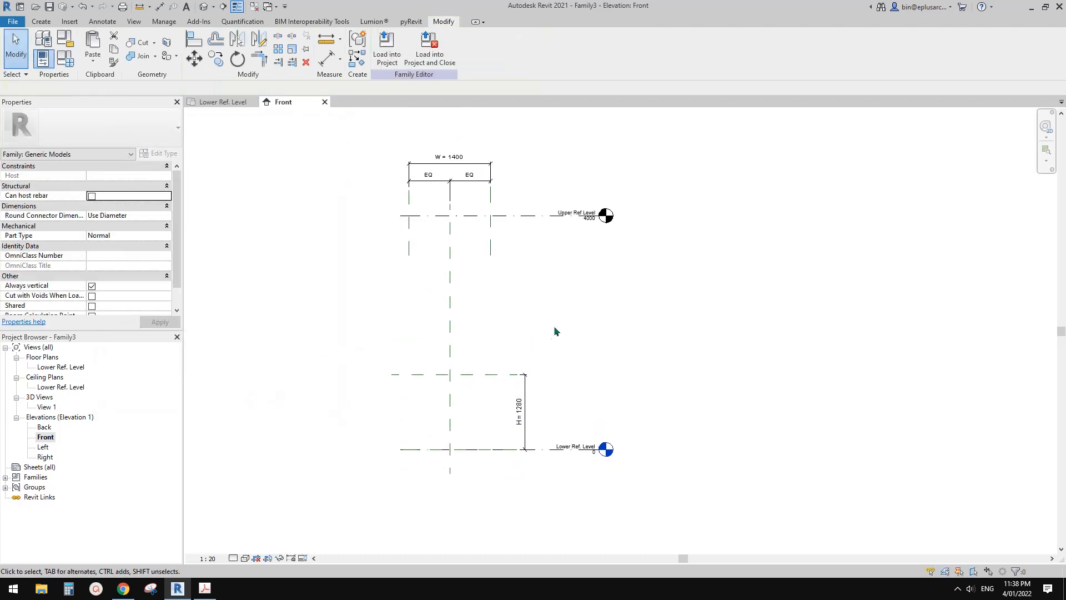
Draw a vertical reference line along the centre plane from the Lower Ref. Level up to the horizontal reference plane.
middle_click_drag(554, 326, 547, 329)
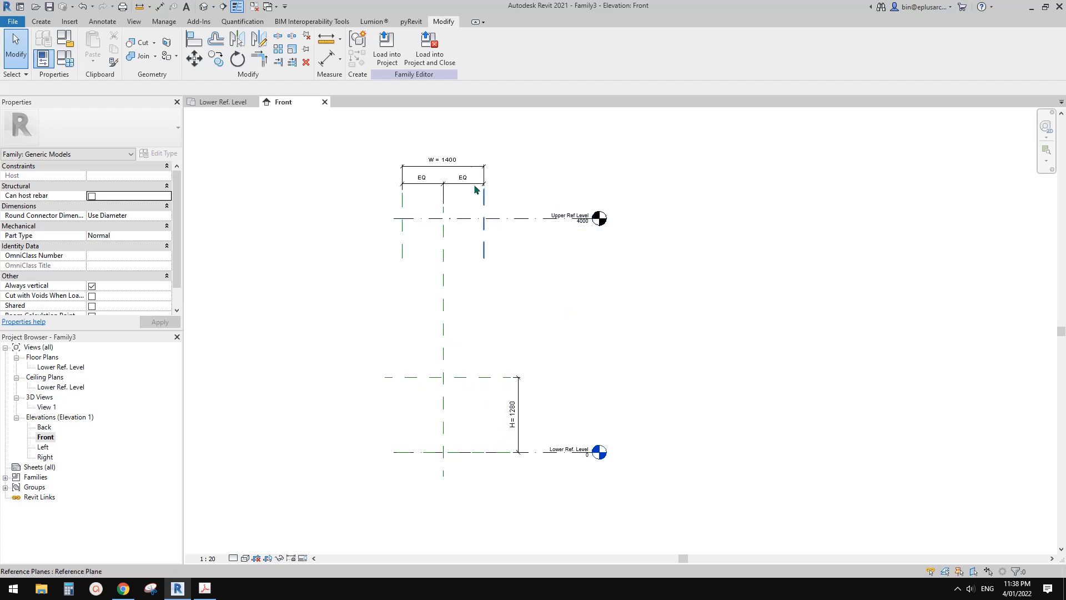
middle_click_drag(496, 322, 509, 326)
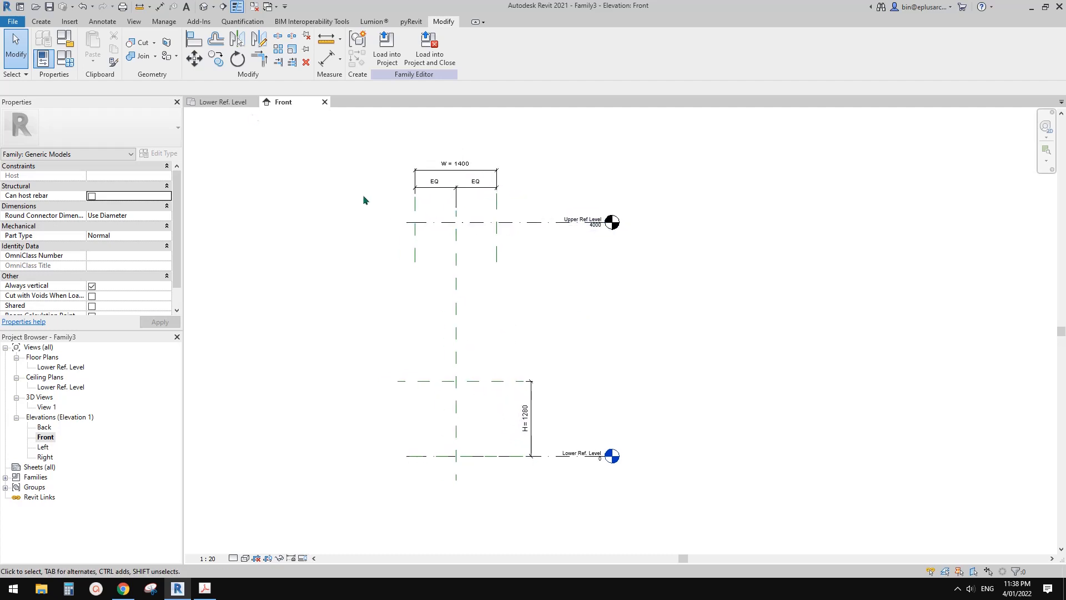
left_click(40, 22)
middle_click_drag(362, 183, 355, 179)
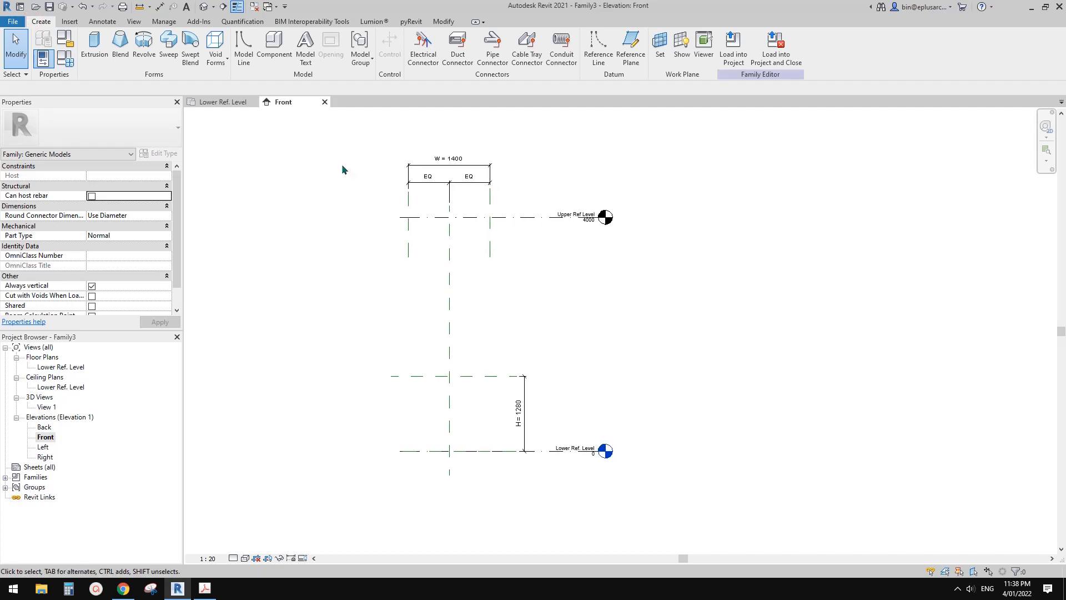
middle_click_drag(414, 276, 404, 265)
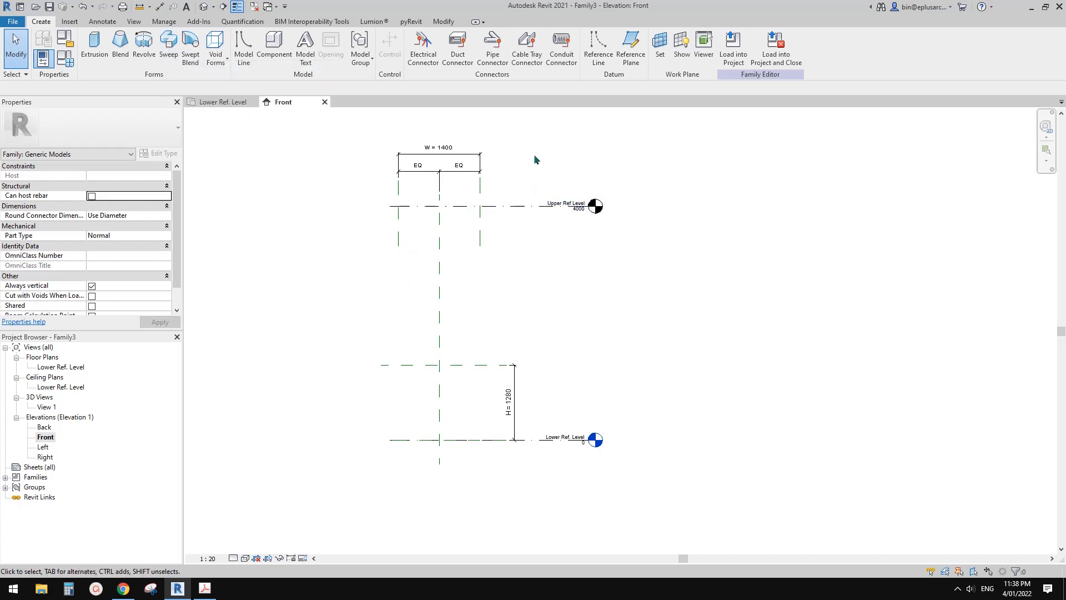
mouse_move(508, 178)
middle_mouse_down()
mouse_move(496, 161)
mouse_move(535, 199)
middle_mouse_up()
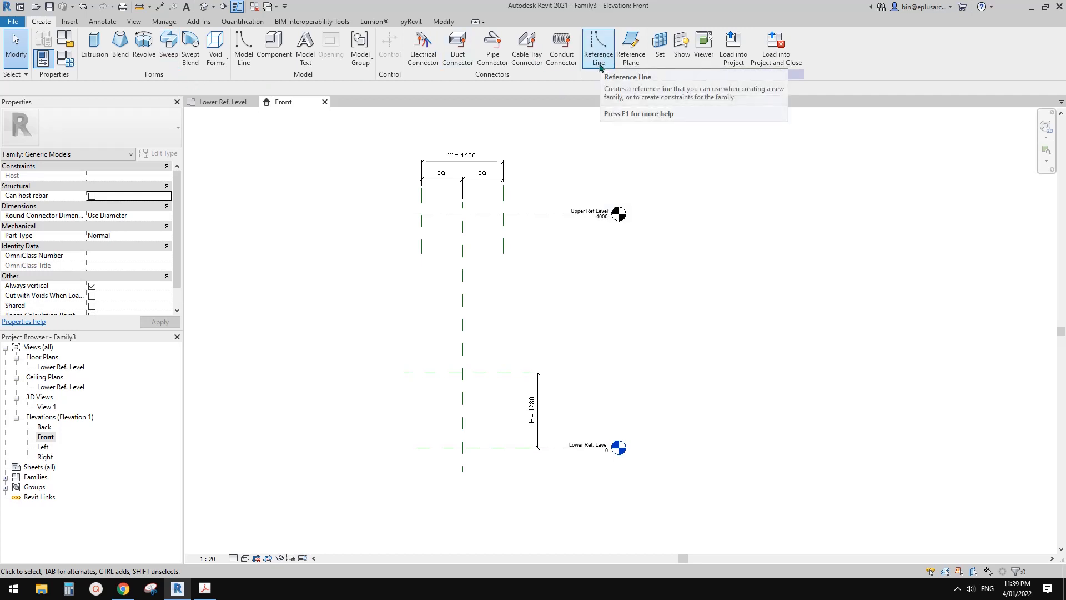
middle_click_drag(540, 156, 516, 163)
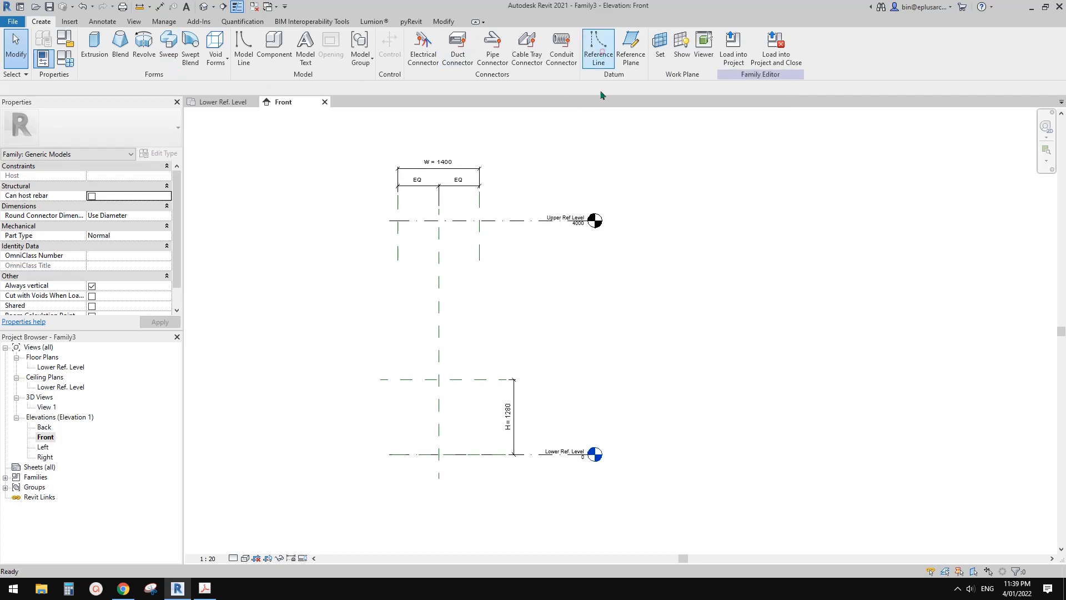
left_click(599, 50)
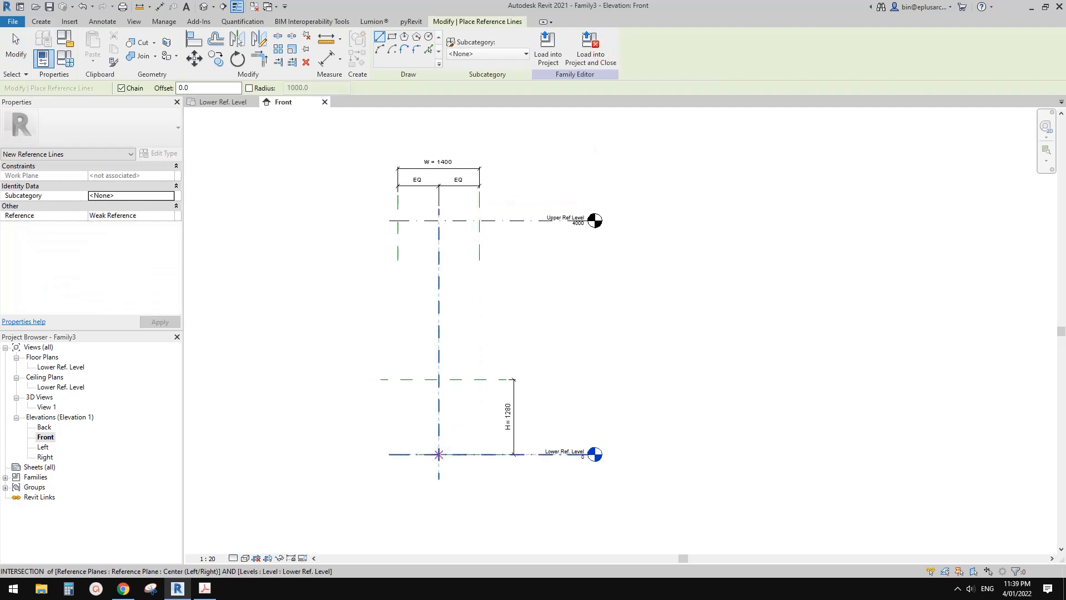
left_click(439, 454)
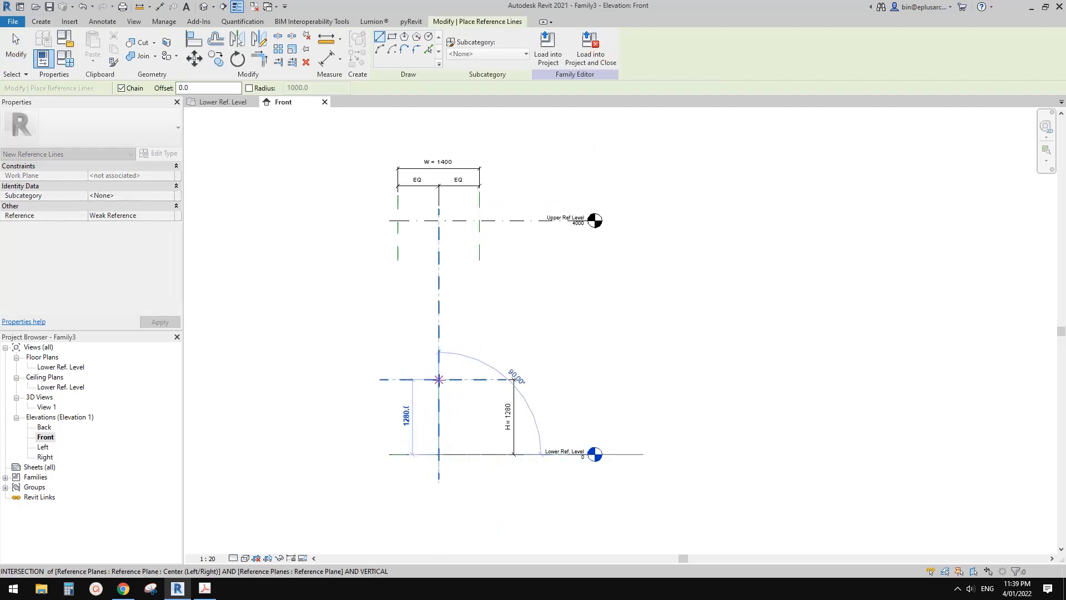
left_click(438, 379)
key("Escape")
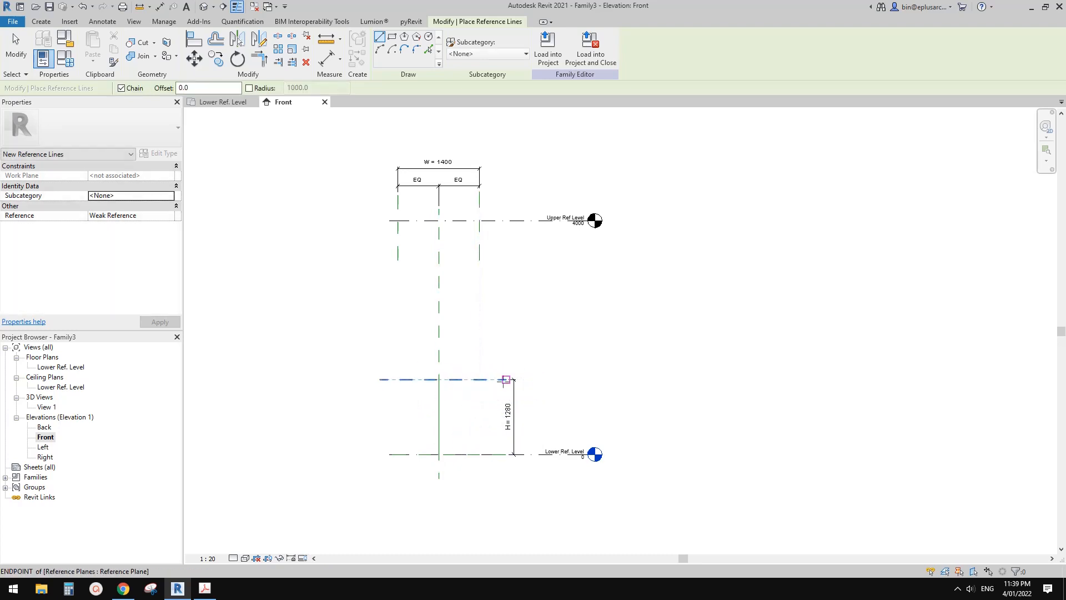
Draw two sloping reference lines from the stem's upper end to where the outer vertical planes meet the Upper Ref Level.
middle_click_drag(503, 381, 526, 382)
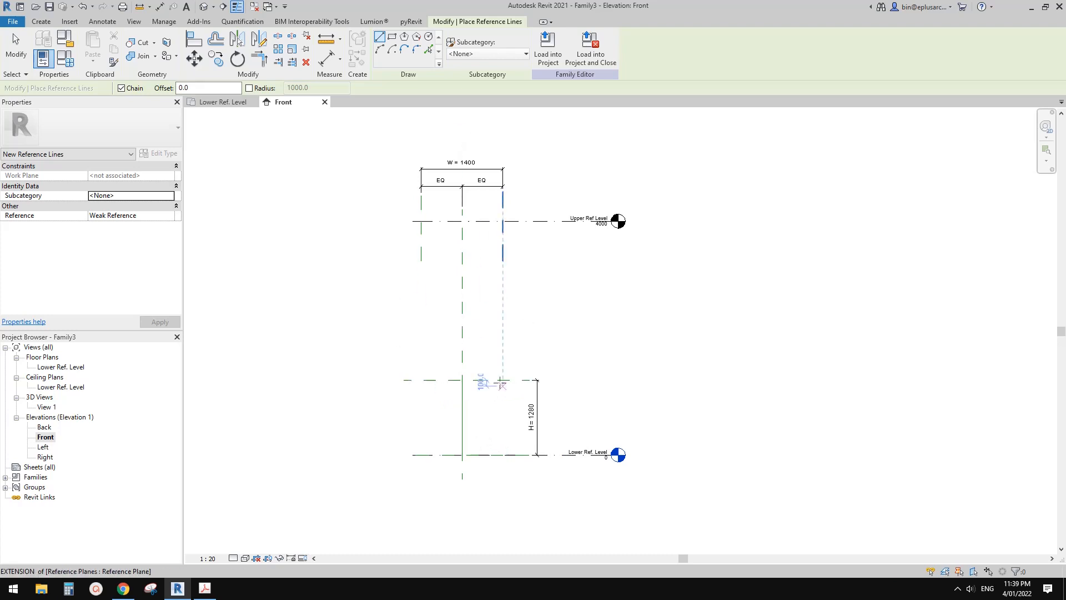
left_click(462, 380)
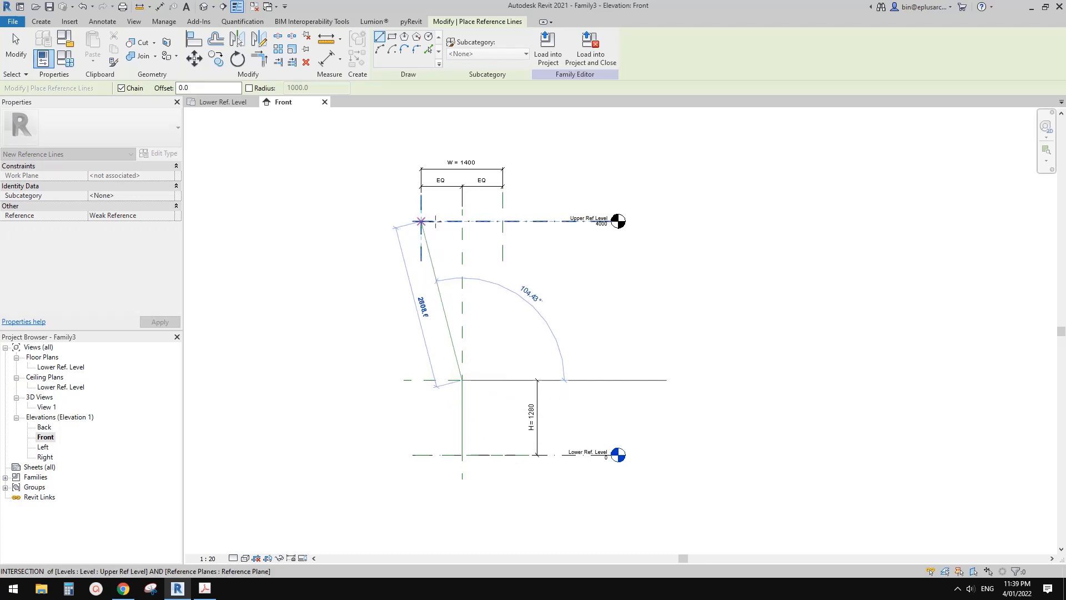
left_click(420, 221)
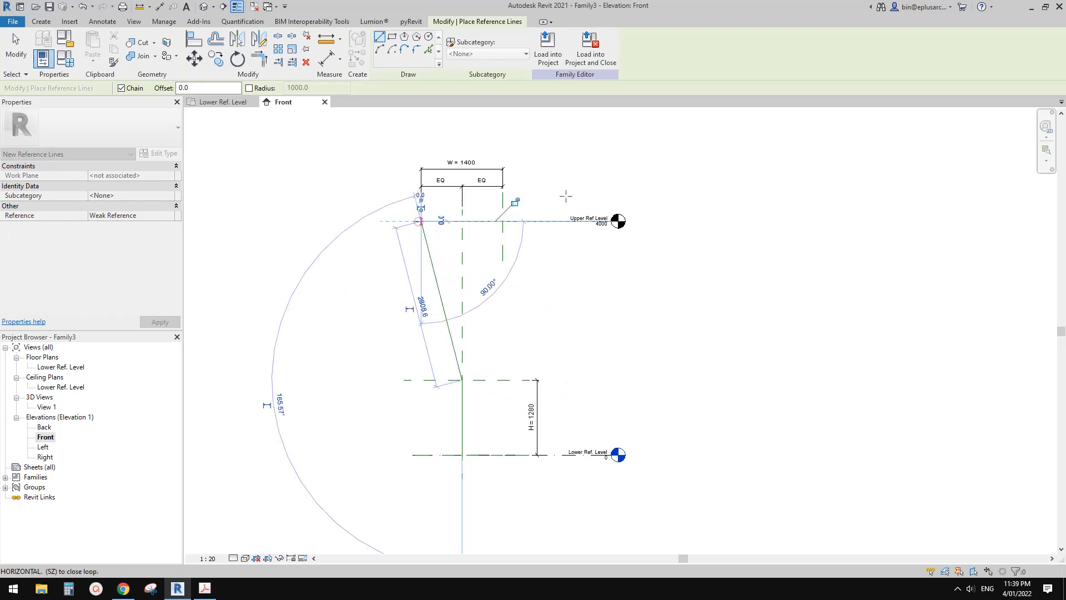
key("Escape")
left_click(462, 380)
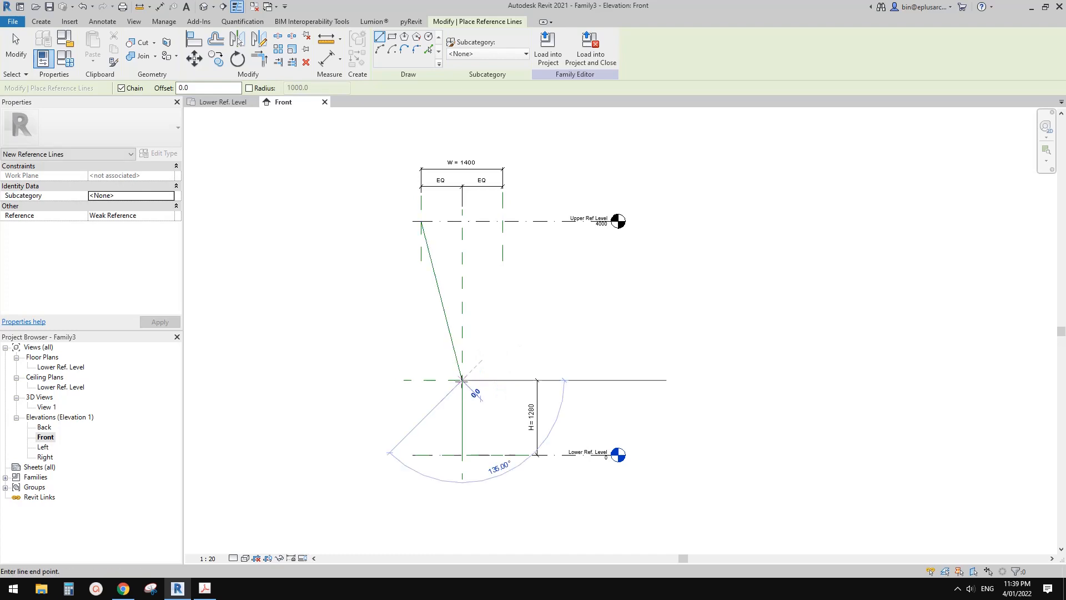
left_click(502, 220)
key("Escape")
key("Escape")
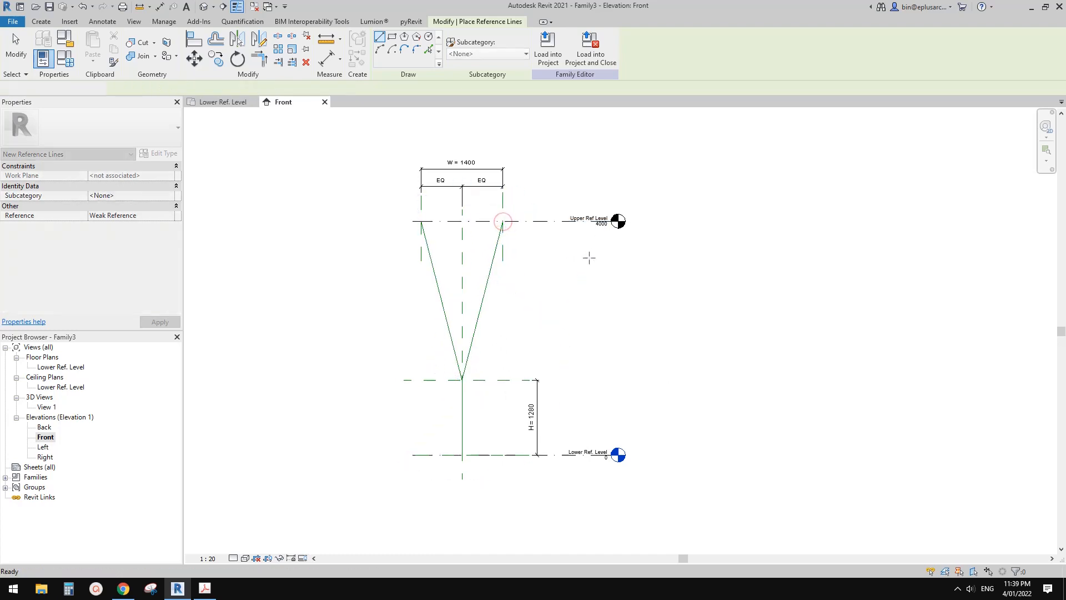
Flex the width by moving the right outer reference plane to 900 mm from the centre plane.
scroll(571, 253, "up", 2)
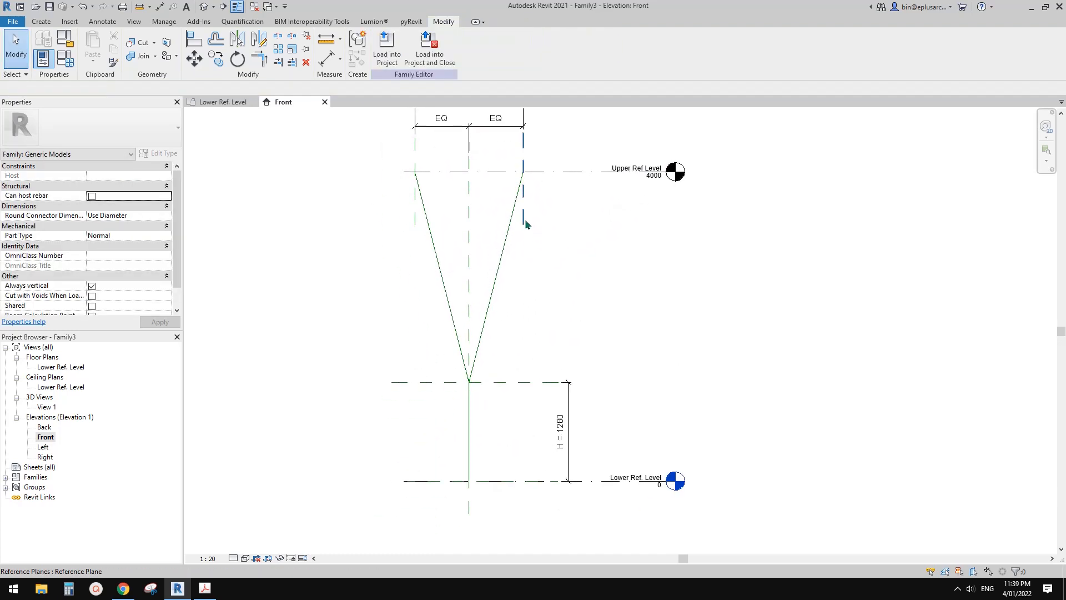
left_click(525, 221)
mouse_move(525, 221)
left_mouse_down()
mouse_move(550, 223)
mouse_move(517, 221)
mouse_move(539, 222)
left_mouse_up()
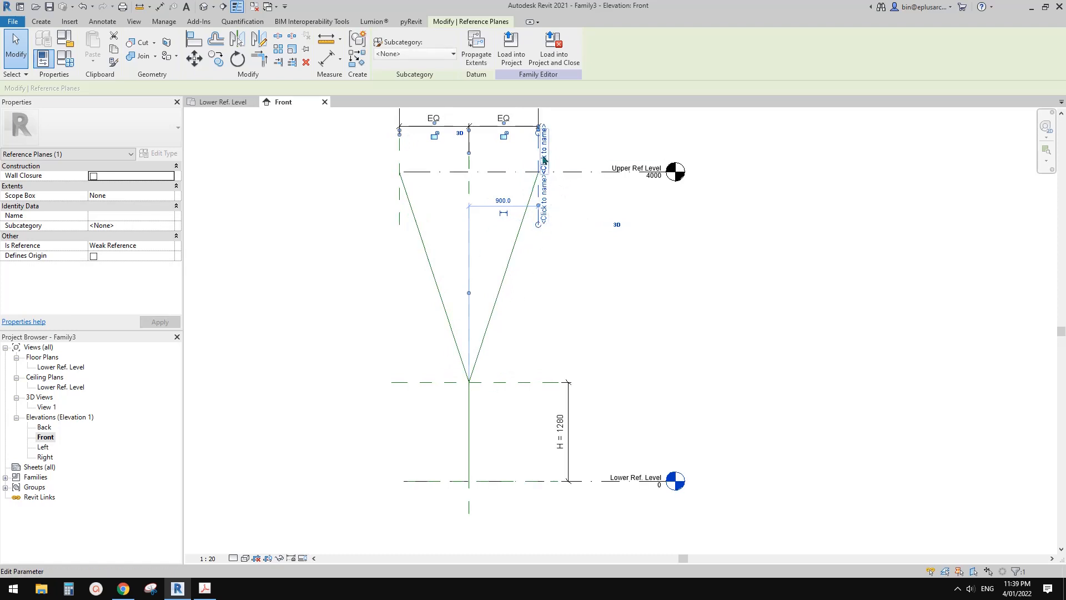
middle_click_drag(569, 306, 570, 281)
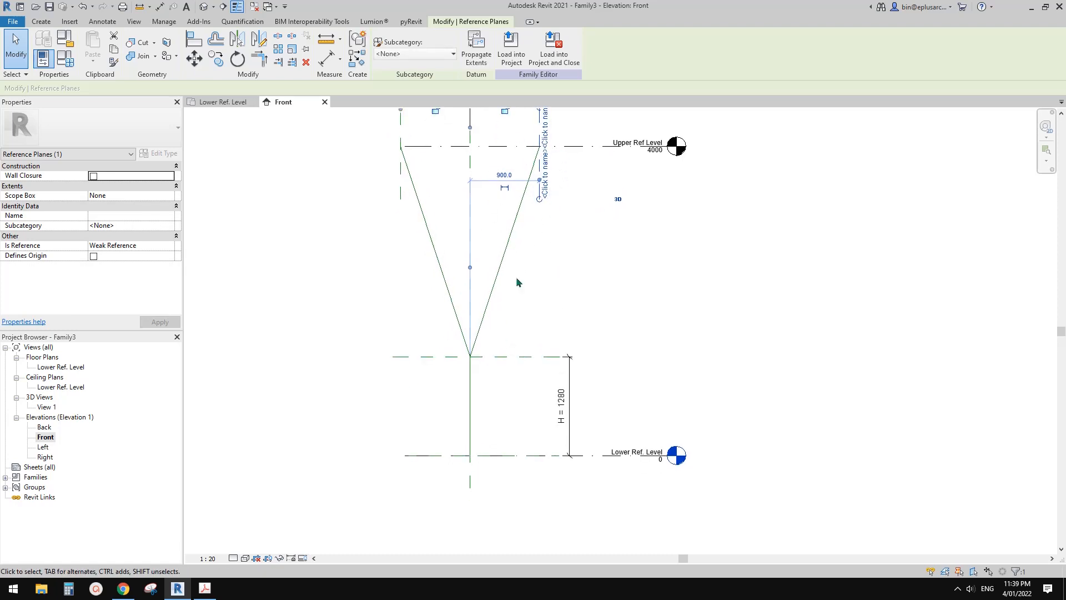
middle_click_drag(564, 231, 554, 249)
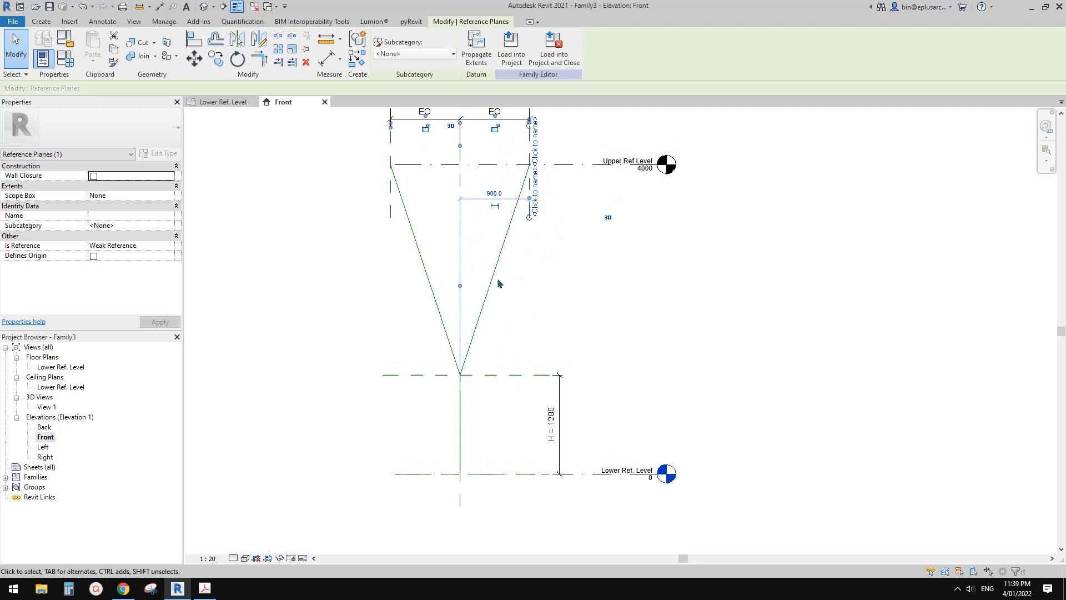
Flex the stem height by moving the horizontal reference plane to 1000 mm above the Lower Ref. Level.
left_click(522, 375)
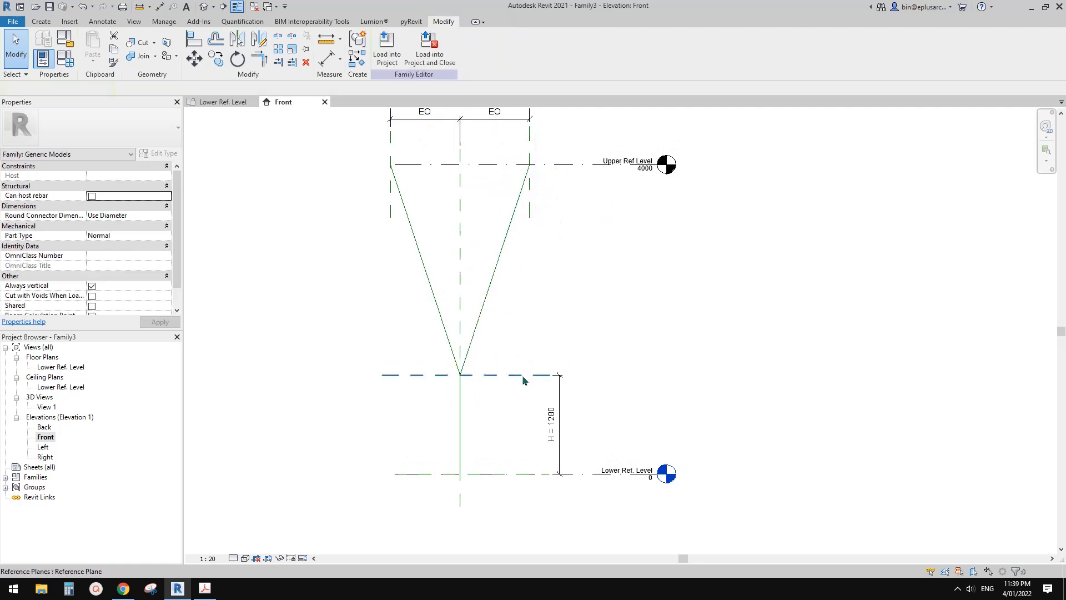
mouse_move(519, 399)
left_mouse_down()
mouse_move(520, 363)
mouse_move(521, 400)
left_mouse_up()
left_click(523, 363)
middle_click_drag(557, 294, 540, 330)
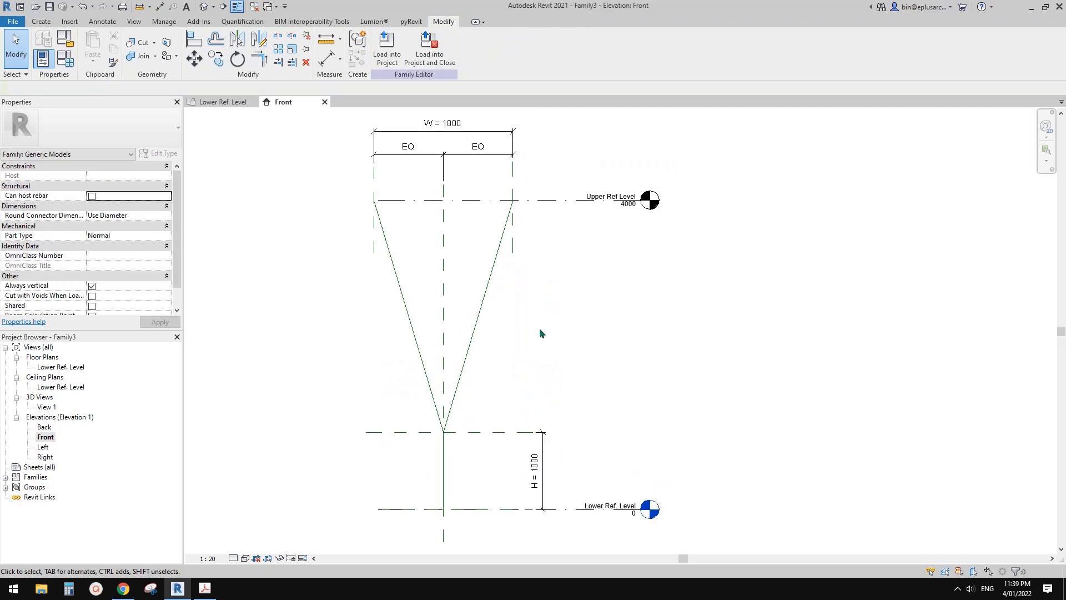
Try raising the Upper Ref Level to 4600 mm to flex the sloping reference lines, and undo the move.
scroll(554, 311, "down", 1)
left_click_drag(554, 218, 552, 177)
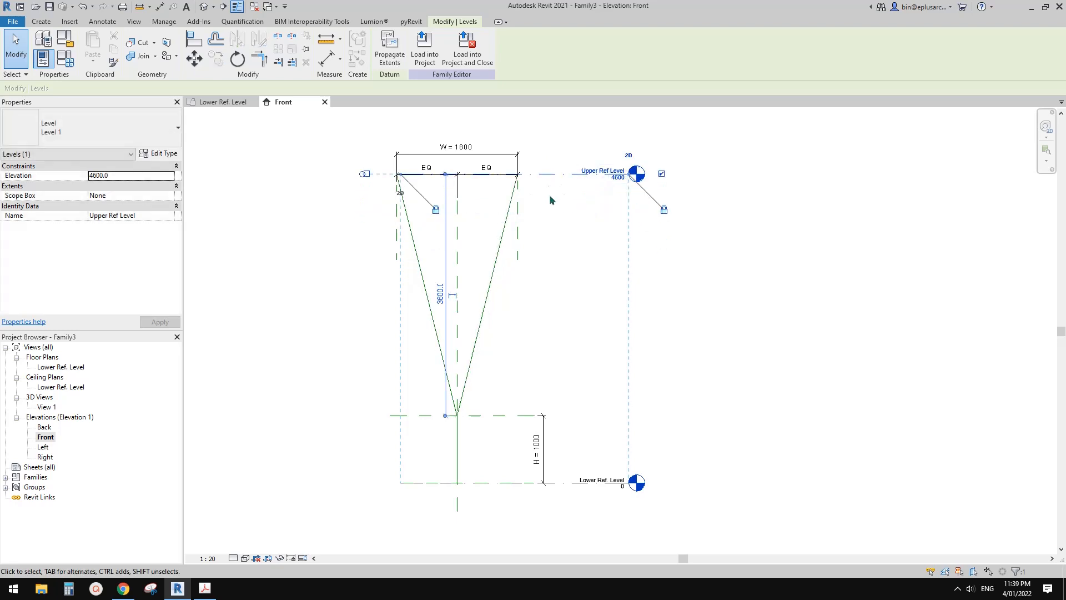
key("ctrl+z")
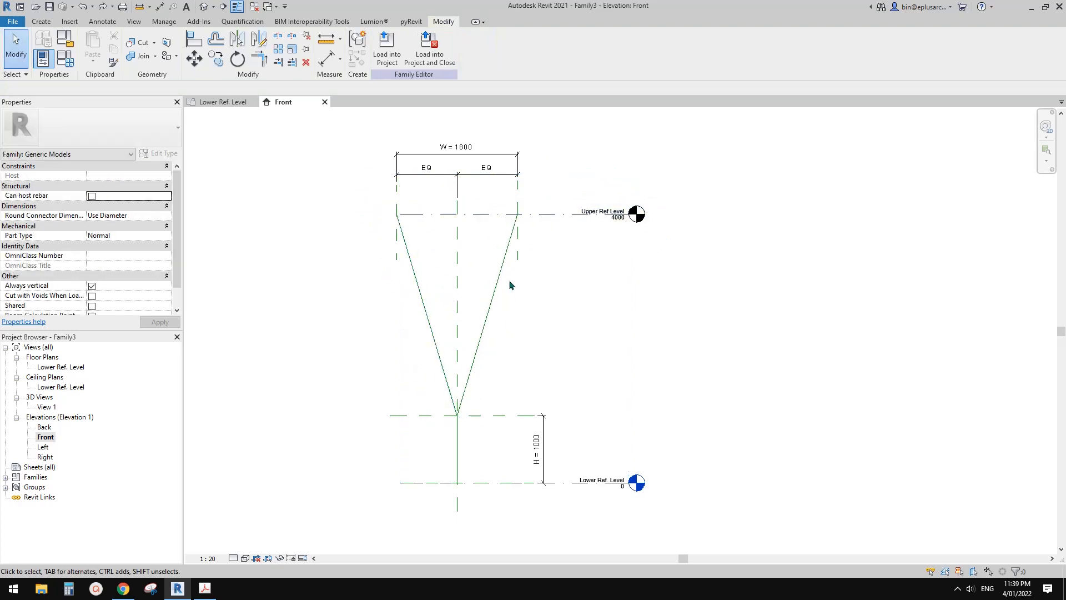
Open the default 3D view and orbit around the Y-shaped reference lines to examine them.
scroll(508, 278, "up", 2)
scroll(602, 290, "down", 1)
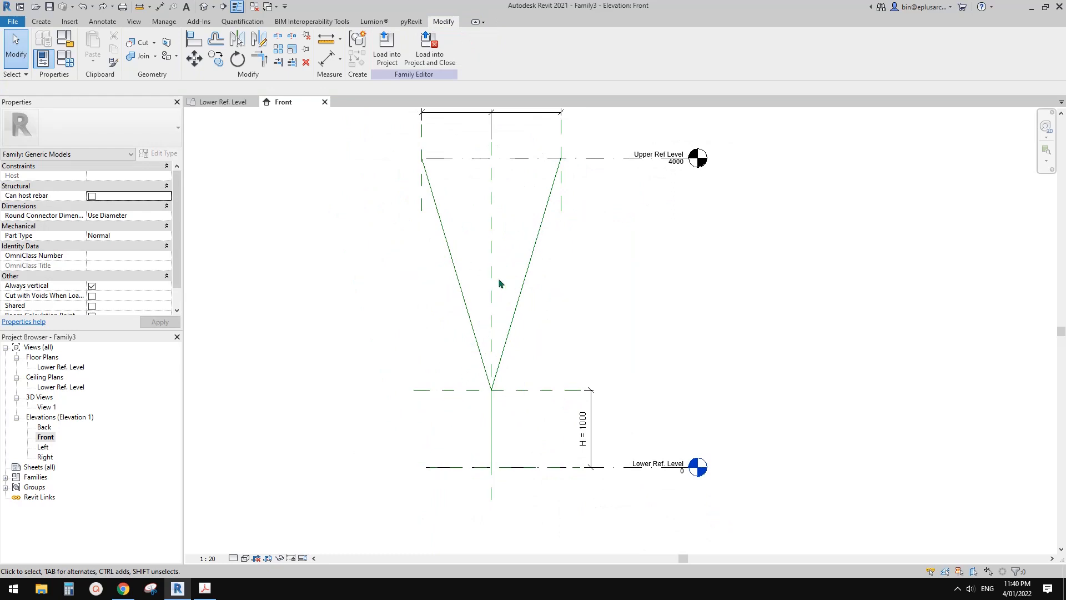
left_click(202, 9)
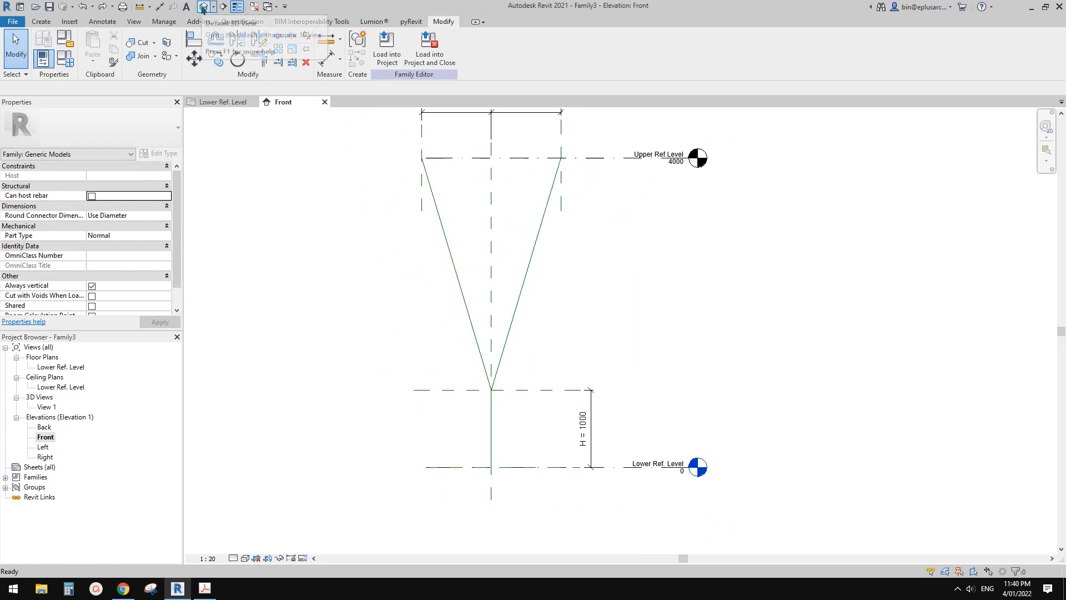
middle_click_drag(427, 259, 630, 340, "shift")
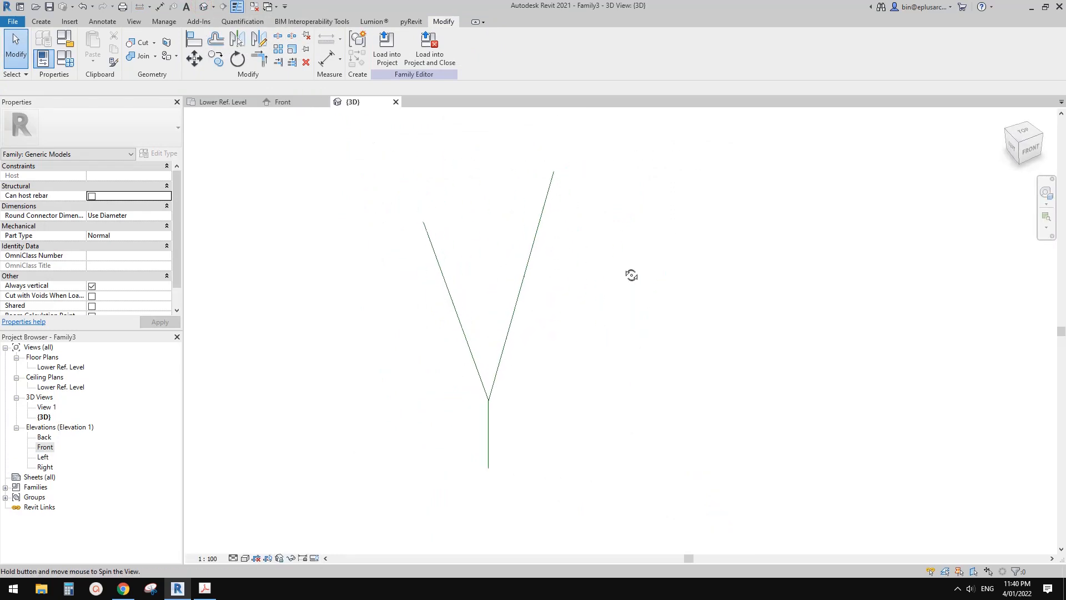
left_click(523, 272)
left_click(604, 299)
middle_click_drag(604, 299, 506, 355, "shift")
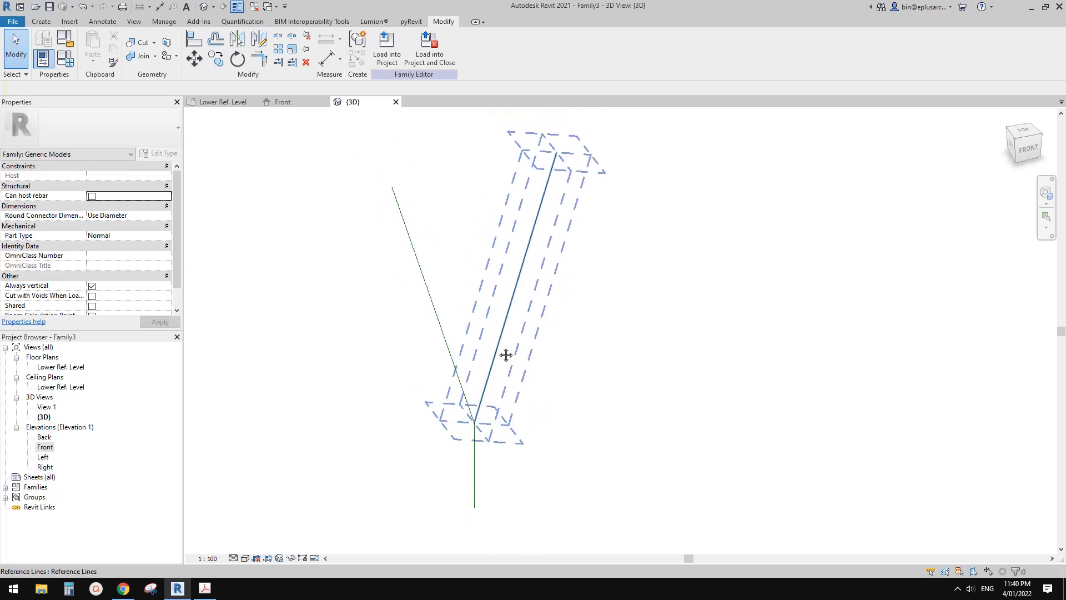
middle_click_drag(416, 248, 420, 252)
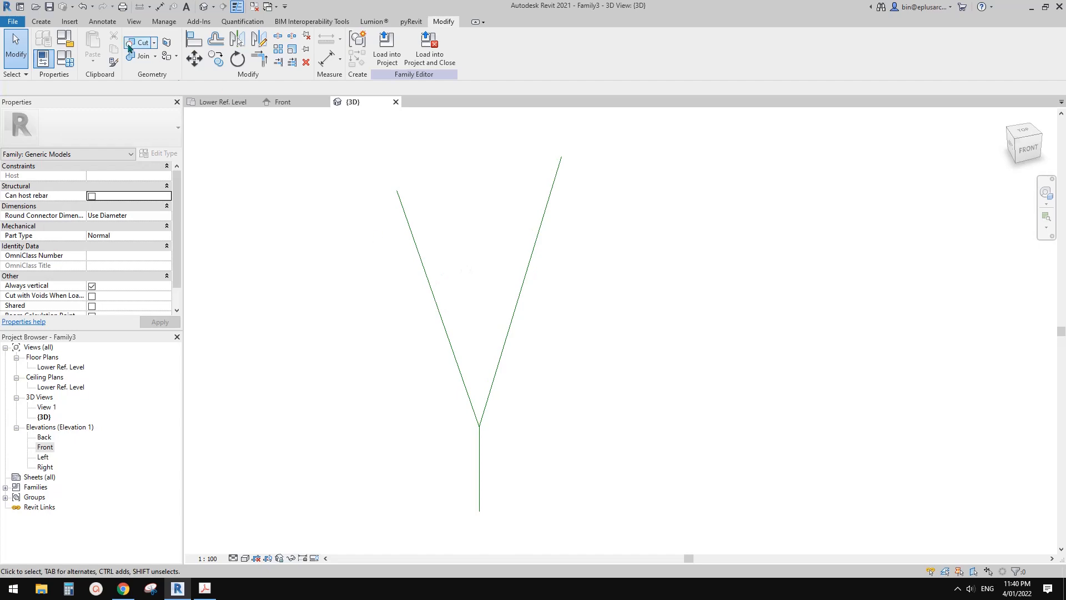
Start loading a family and browse up from the Steel folder to the Australia library folder, as far as its Profiles folder.
left_click(70, 22)
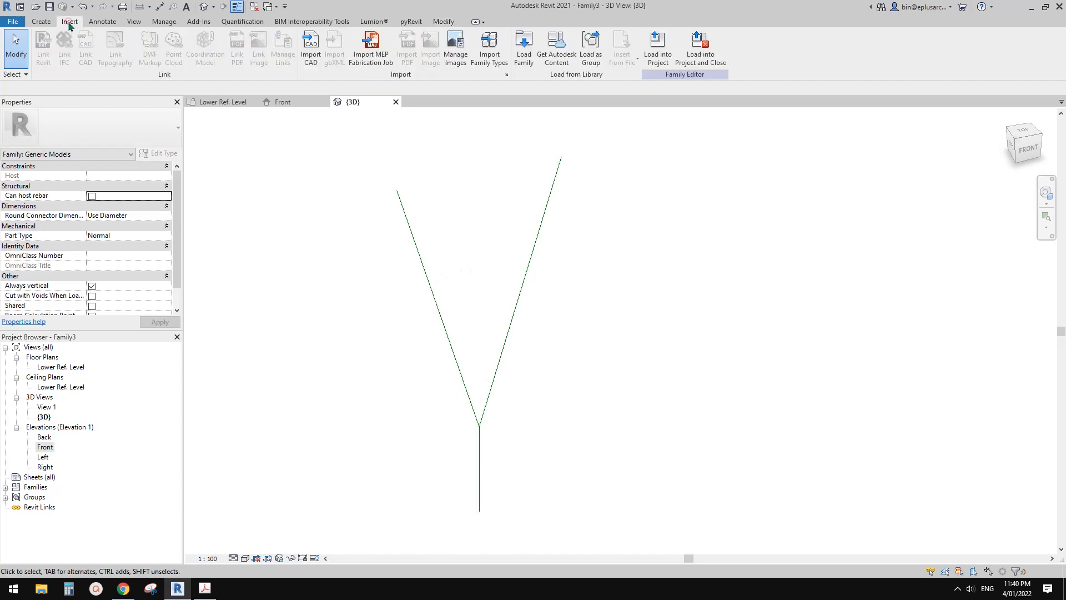
left_click(518, 63)
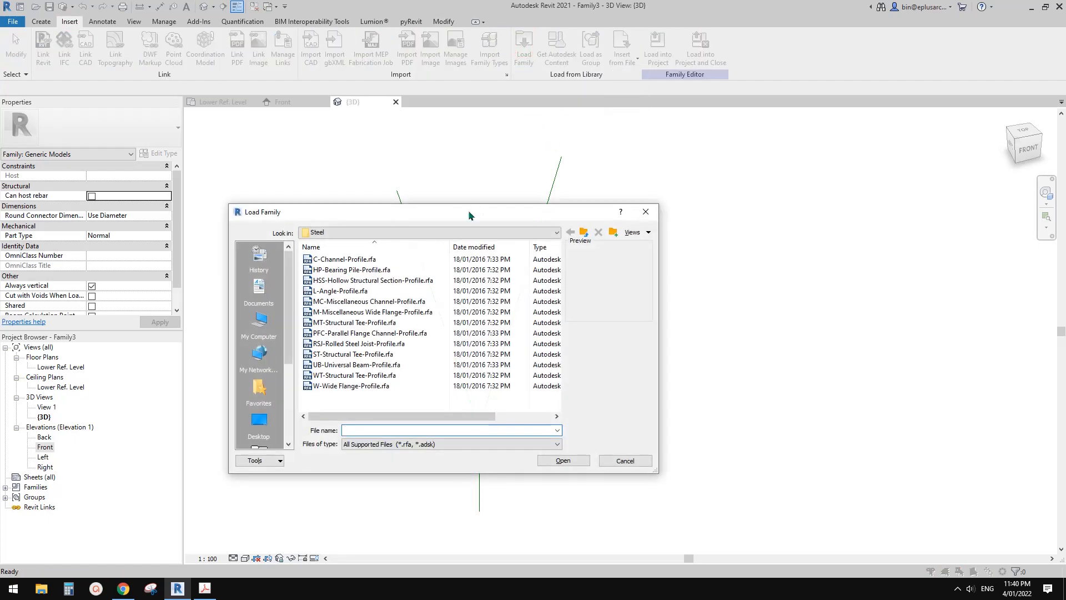
left_click(675, 201)
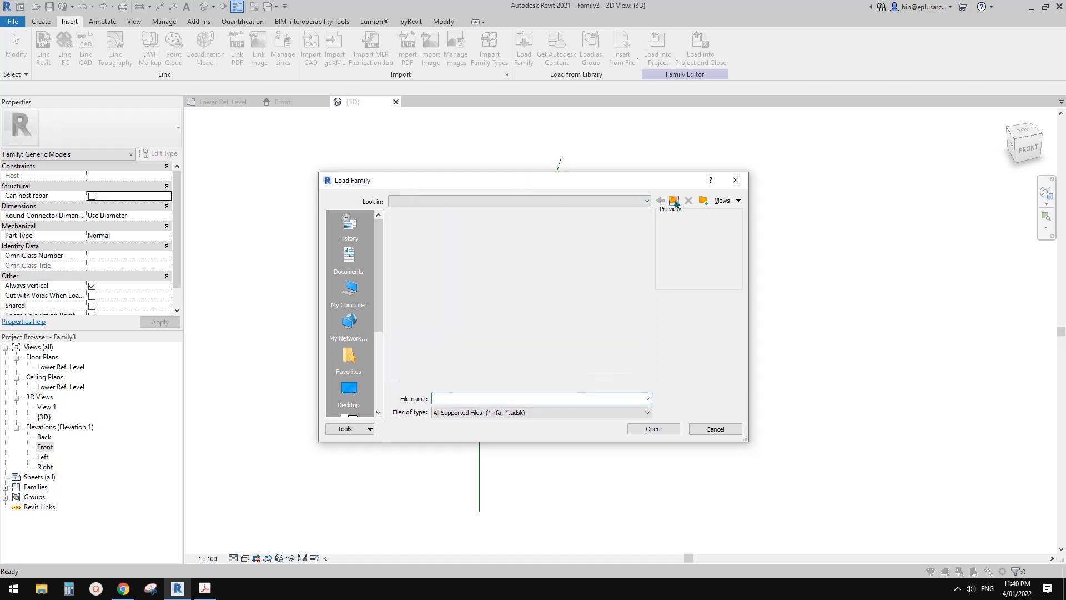
left_click(674, 201)
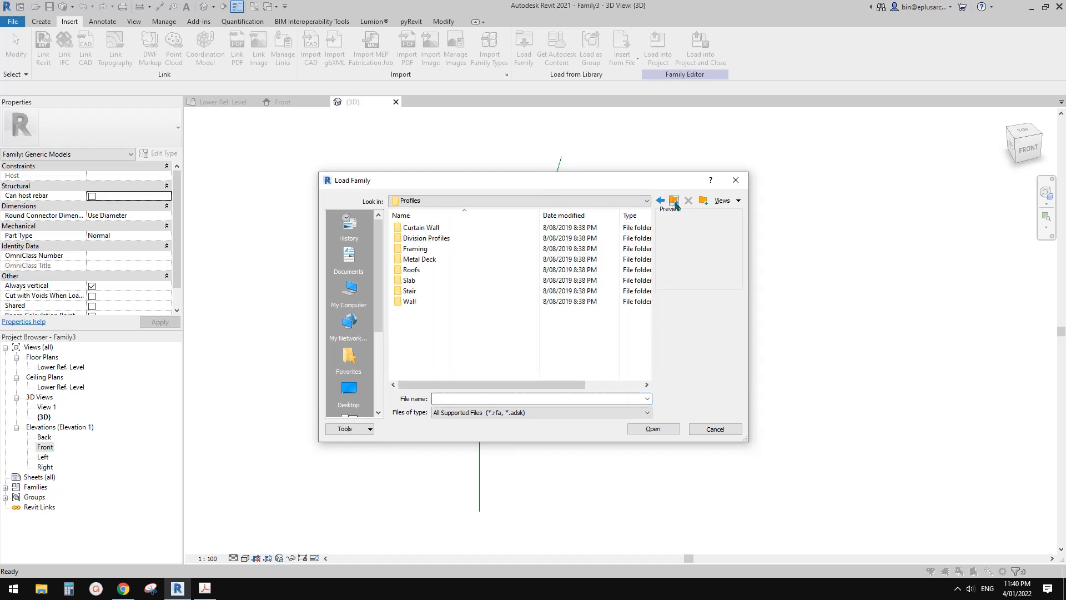
left_click(675, 201)
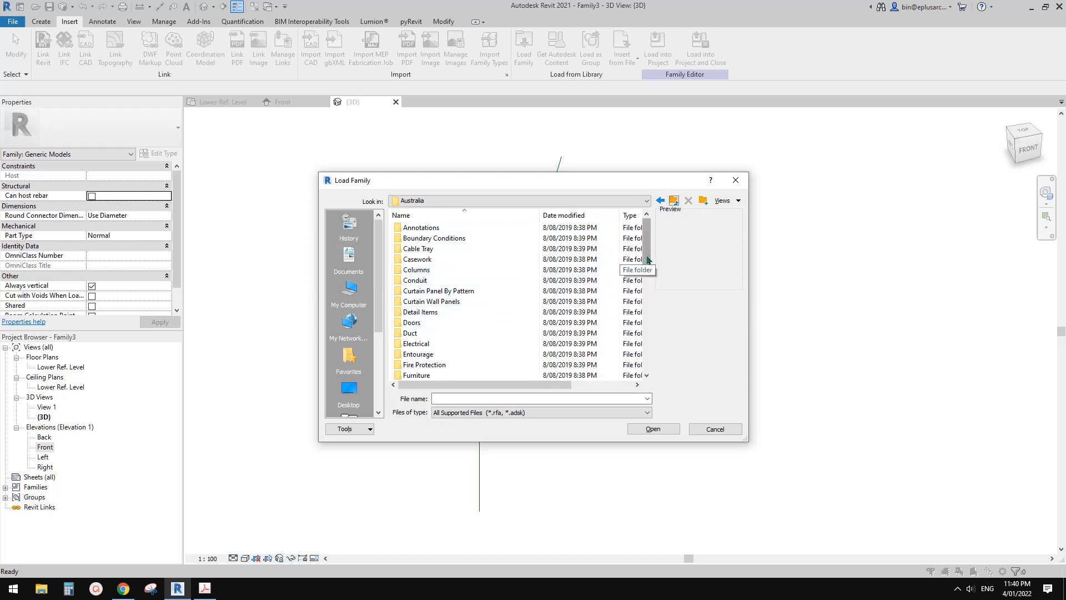
left_click_drag(593, 185, 607, 173)
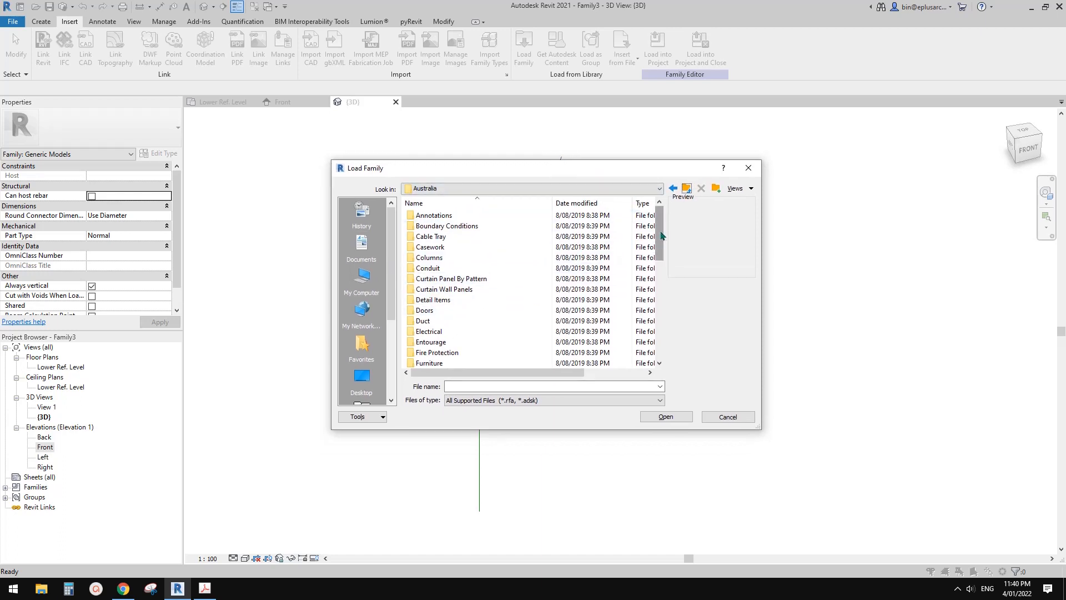
left_click_drag(661, 235, 661, 236)
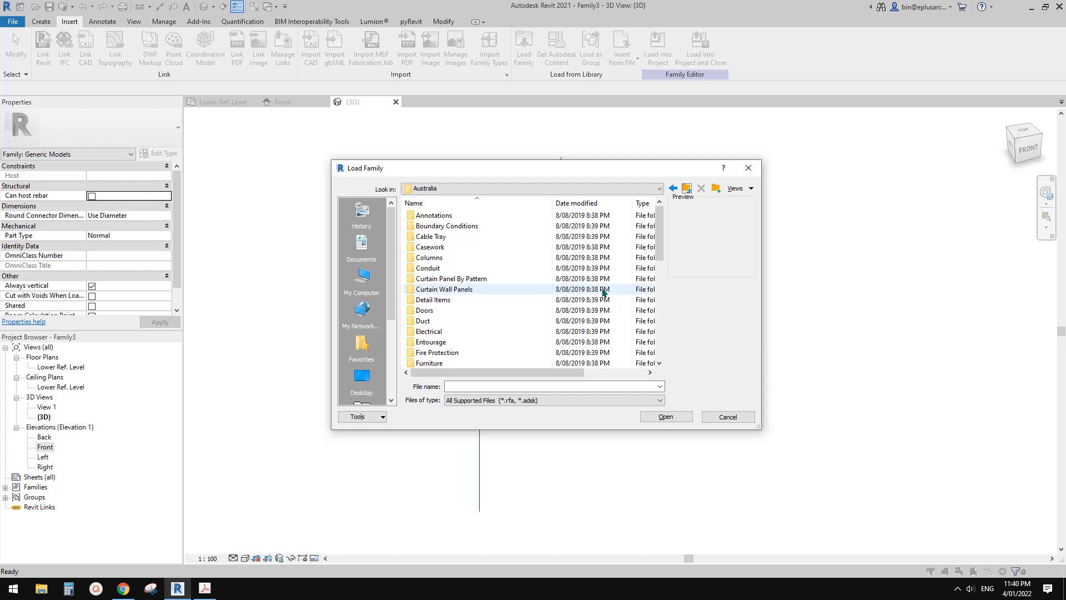
mouse_move(659, 247)
left_mouse_down()
mouse_move(660, 300)
mouse_move(666, 245)
left_mouse_up()
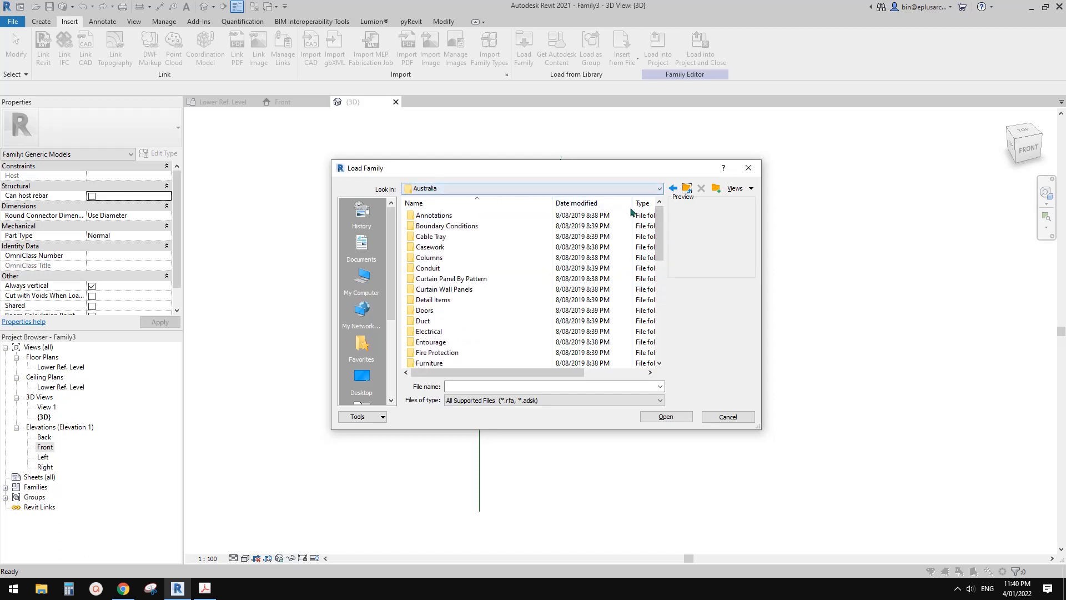
left_click_drag(660, 246, 664, 302)
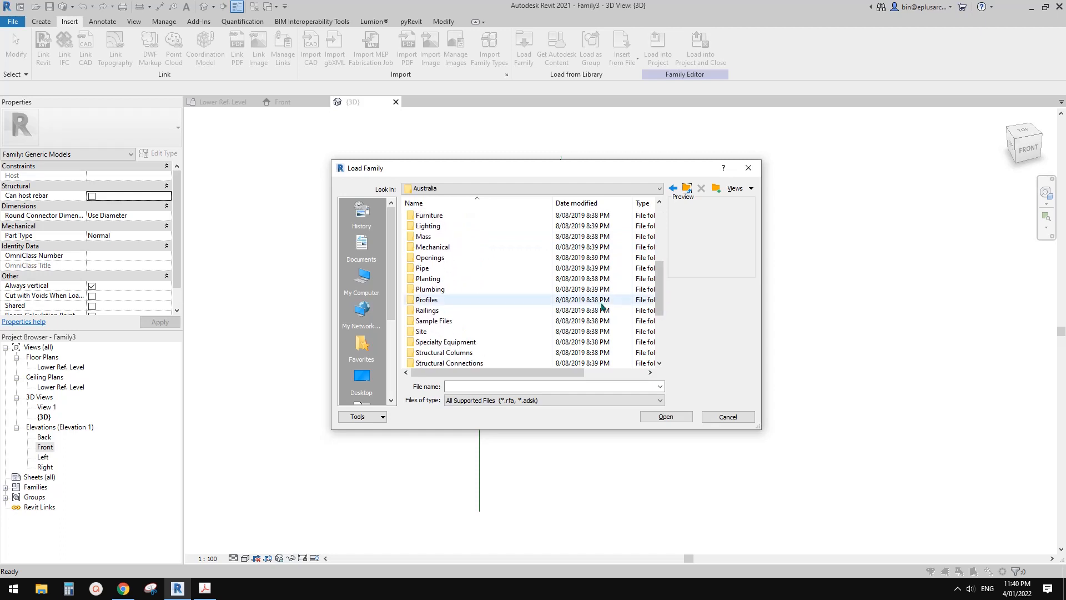
Open HSS-Hollow Structural Section-Profile.rfa from the Profiles > Framing > Steel library folder.
left_click(431, 301)
double_click(432, 300)
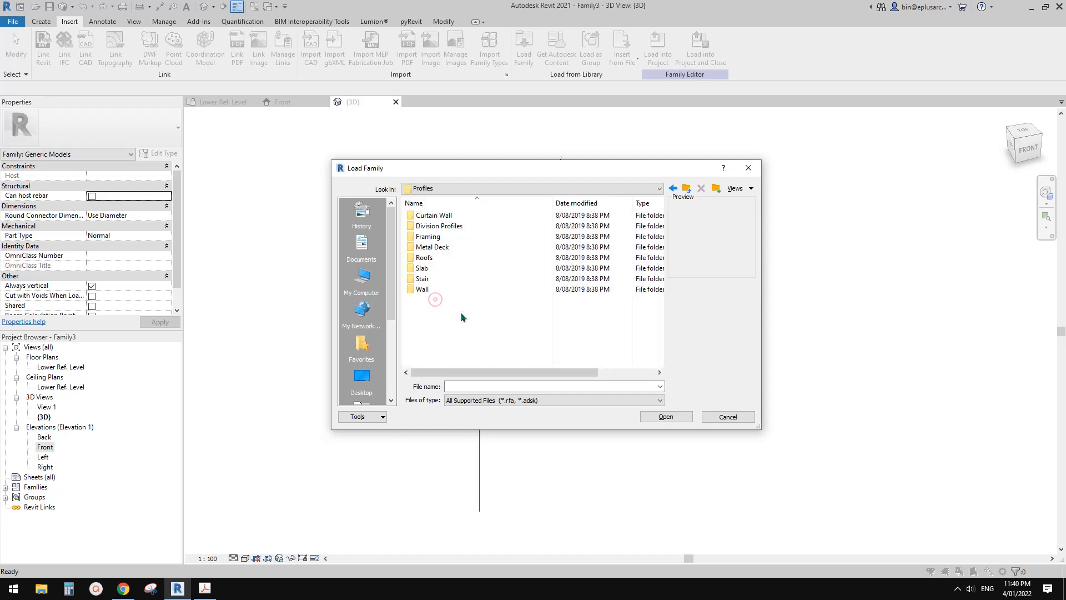
double_click(431, 239)
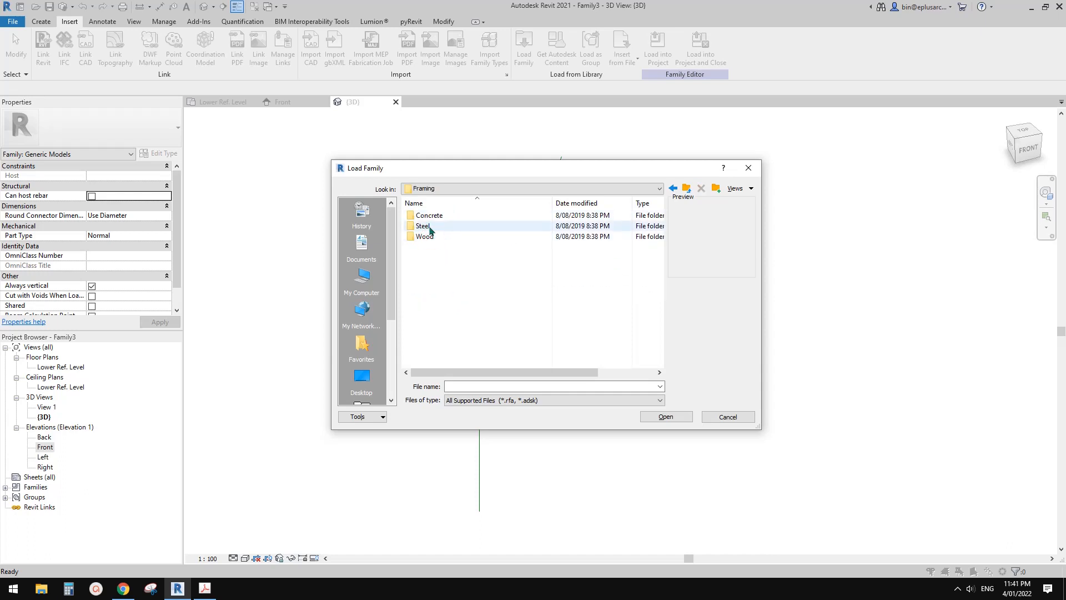
double_click(427, 226)
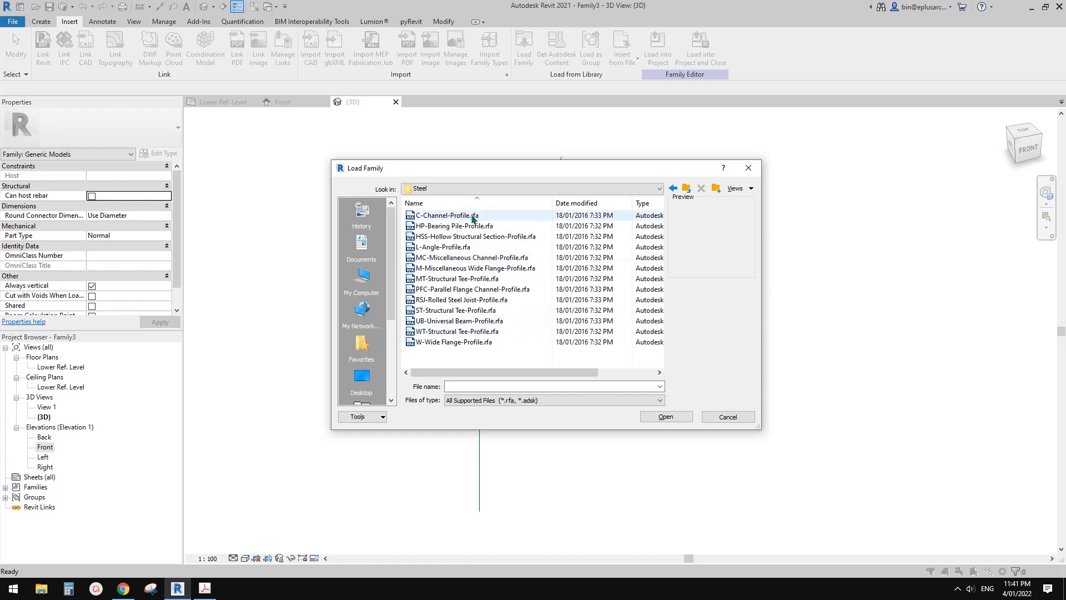
left_click_drag(555, 372, 494, 376)
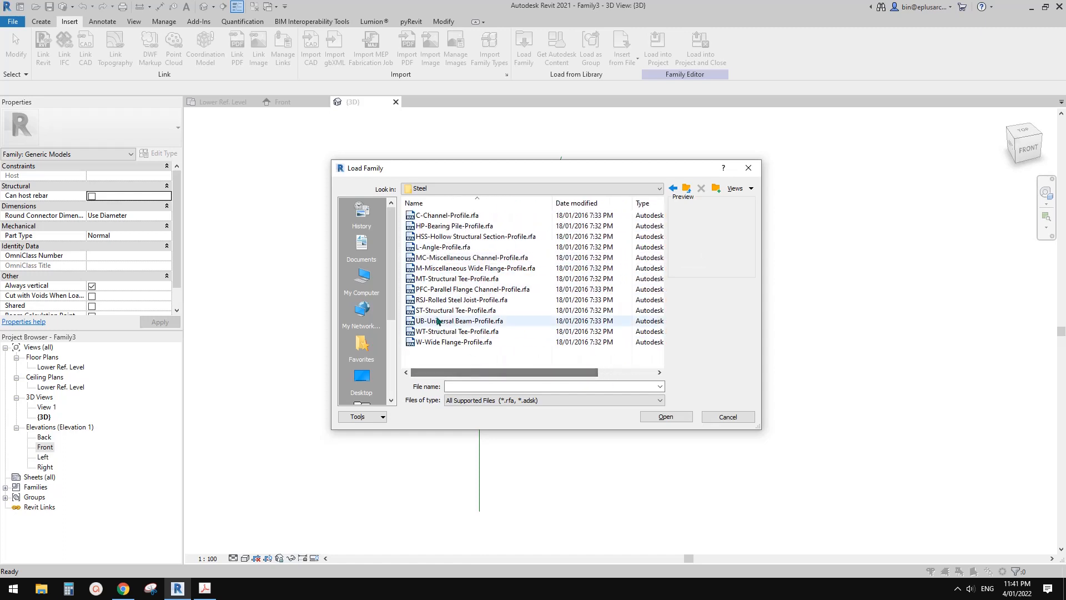
left_click(451, 238)
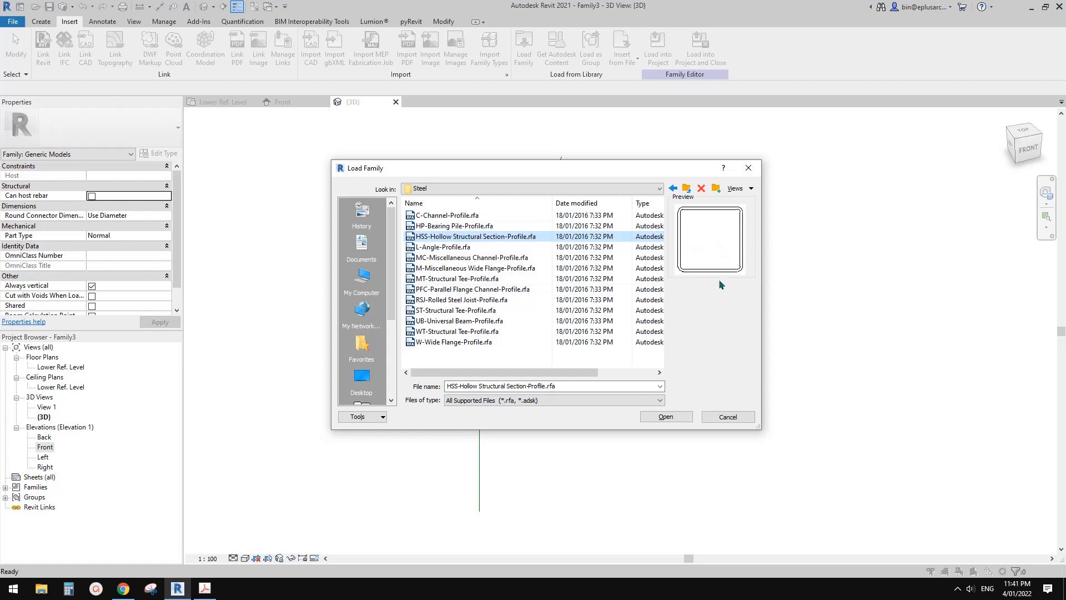
left_click(681, 417)
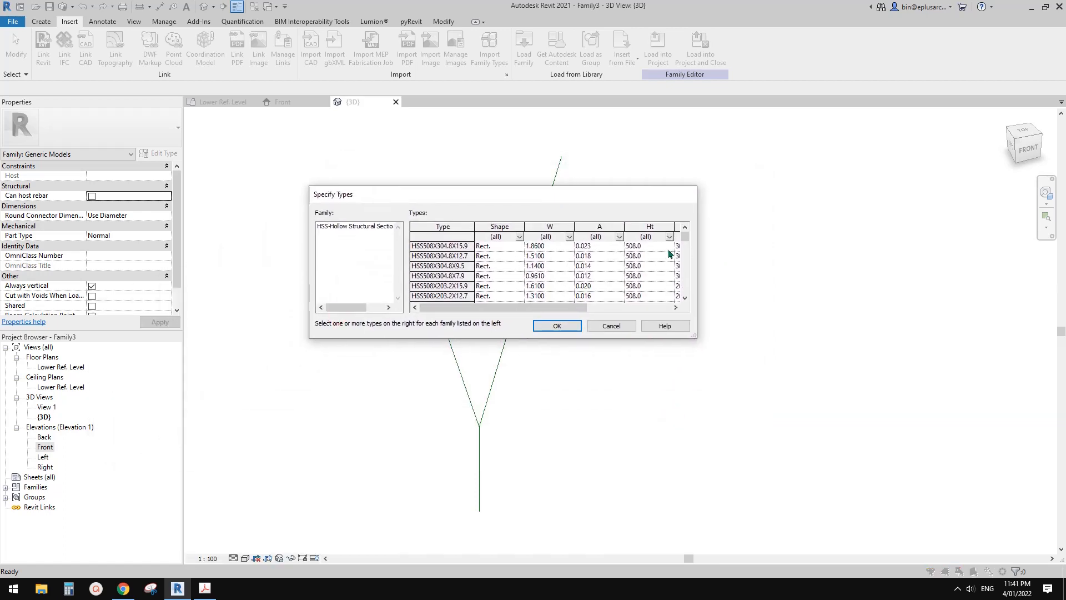
Load the square HSS88.9X88.9X4.8 type of the hollow structural section profile into the family.
mouse_move(684, 239)
left_mouse_down()
mouse_move(686, 281)
mouse_move(685, 257)
left_mouse_up()
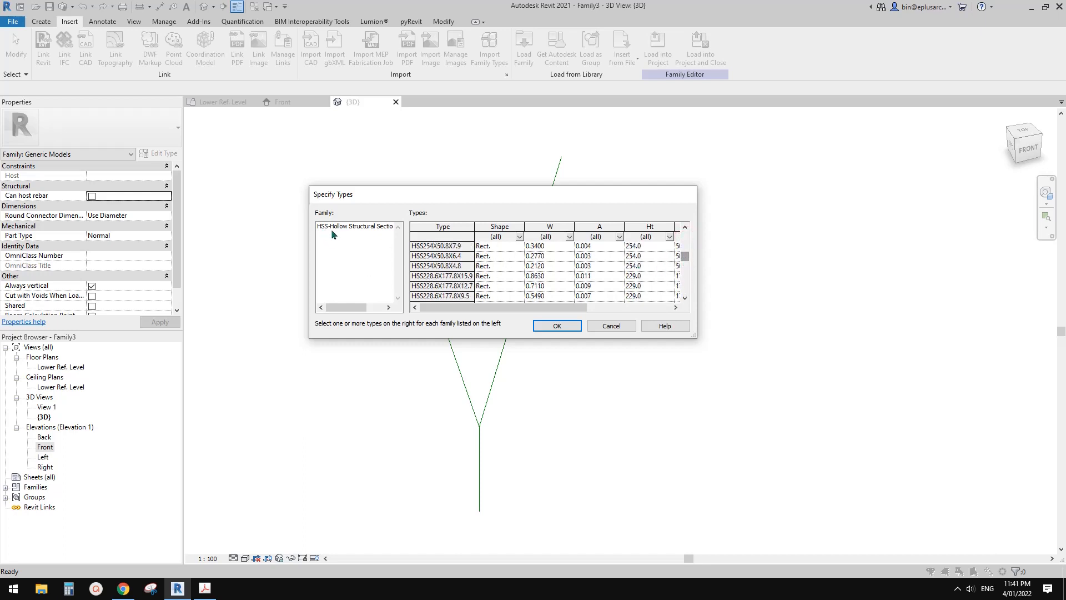
left_click_drag(687, 260, 688, 287)
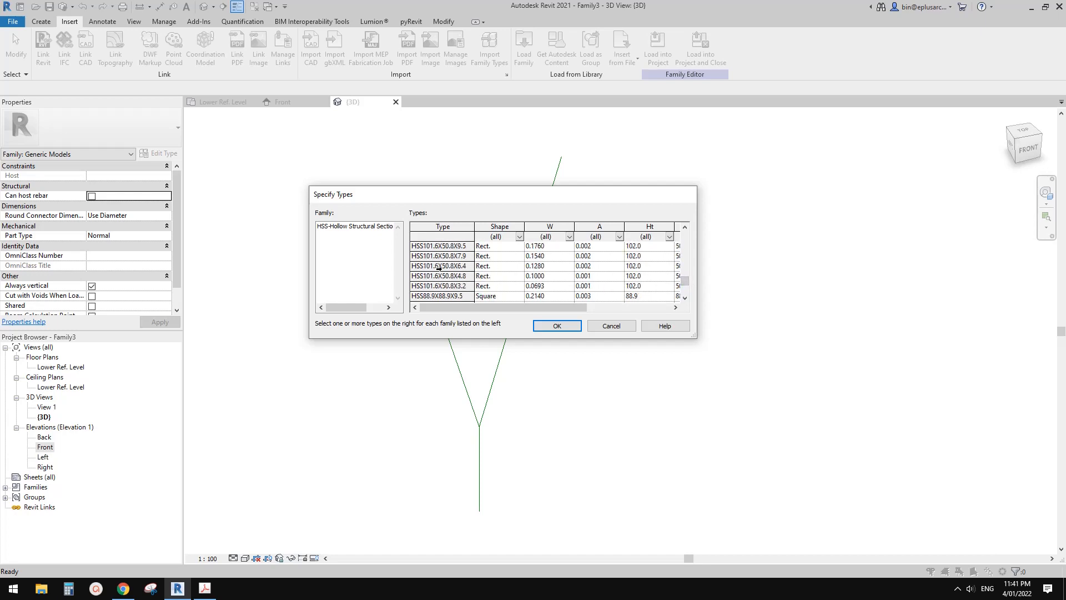
scroll(443, 277, "down", 2)
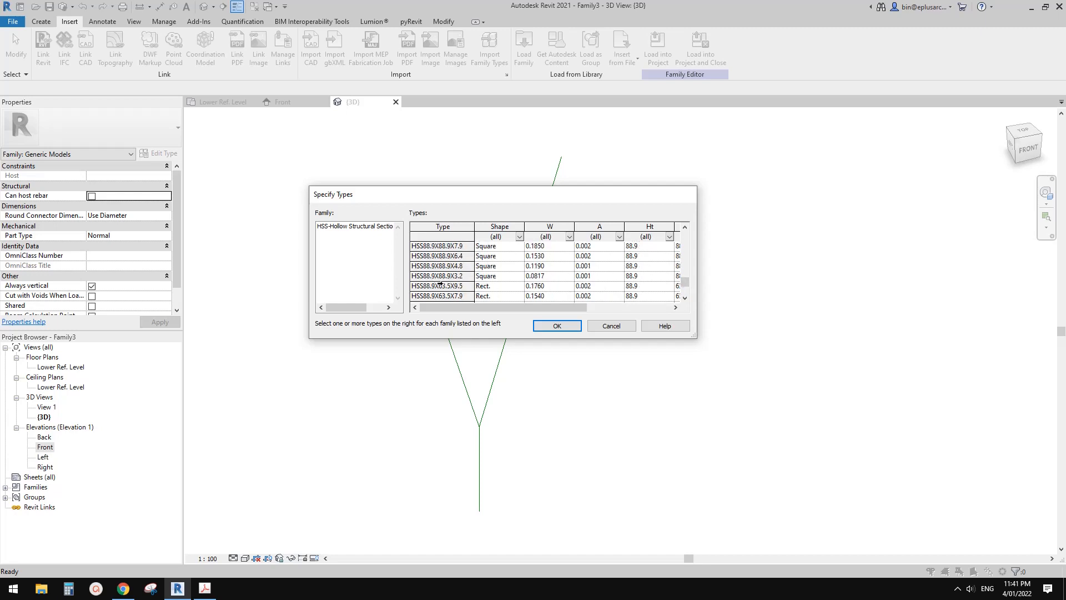
left_click(443, 257)
left_click(443, 265)
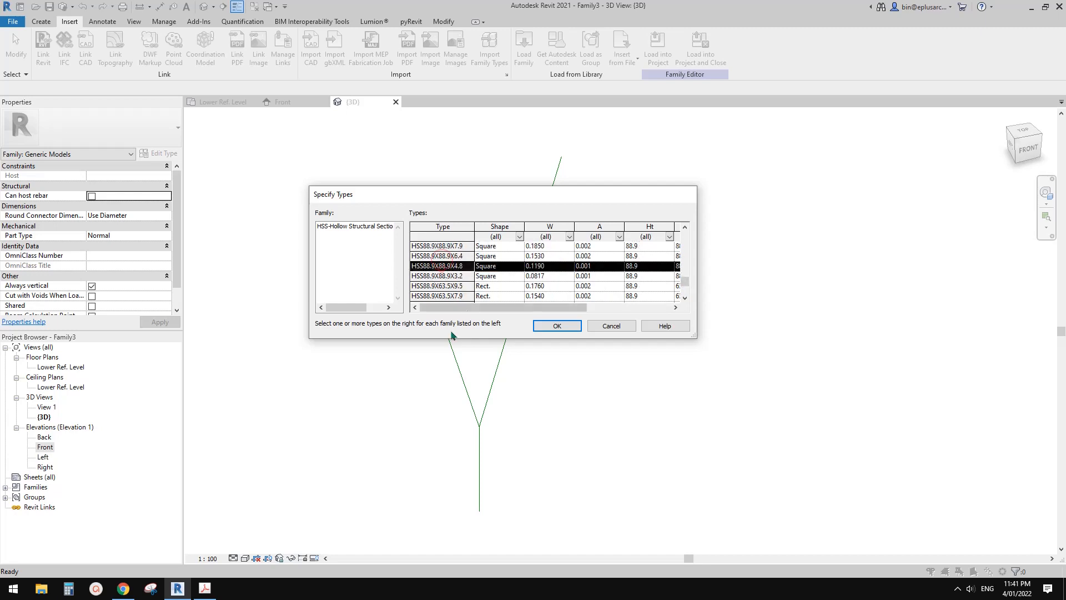
left_click(557, 326)
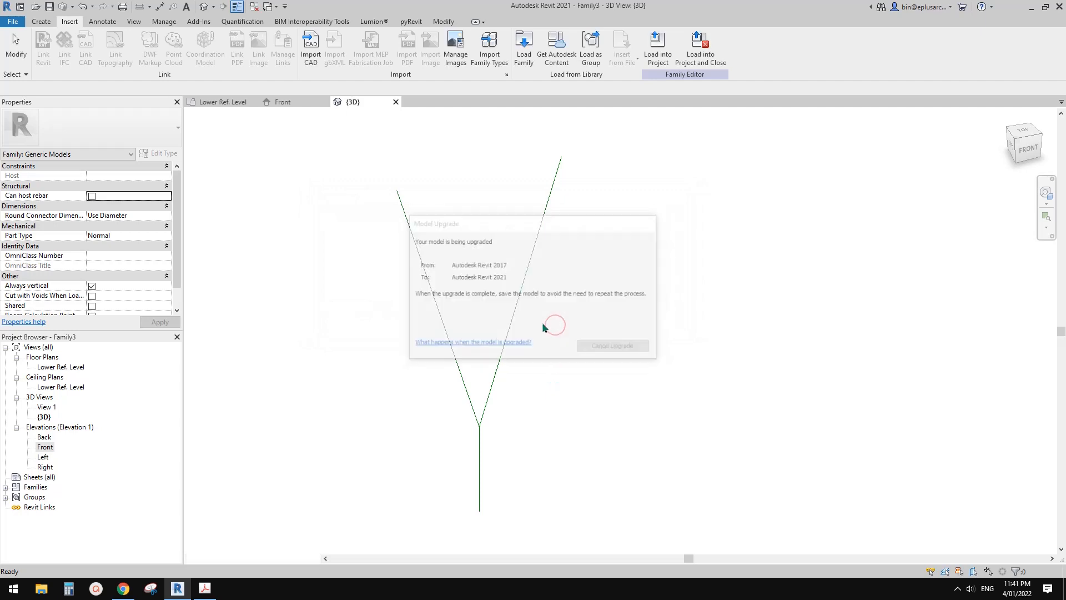
Expand Families and Profiles in the project tree to check for the loaded hollow section profile.
middle_click_drag(461, 249, 538, 366, "shift")
middle_click_drag(488, 247, 489, 264)
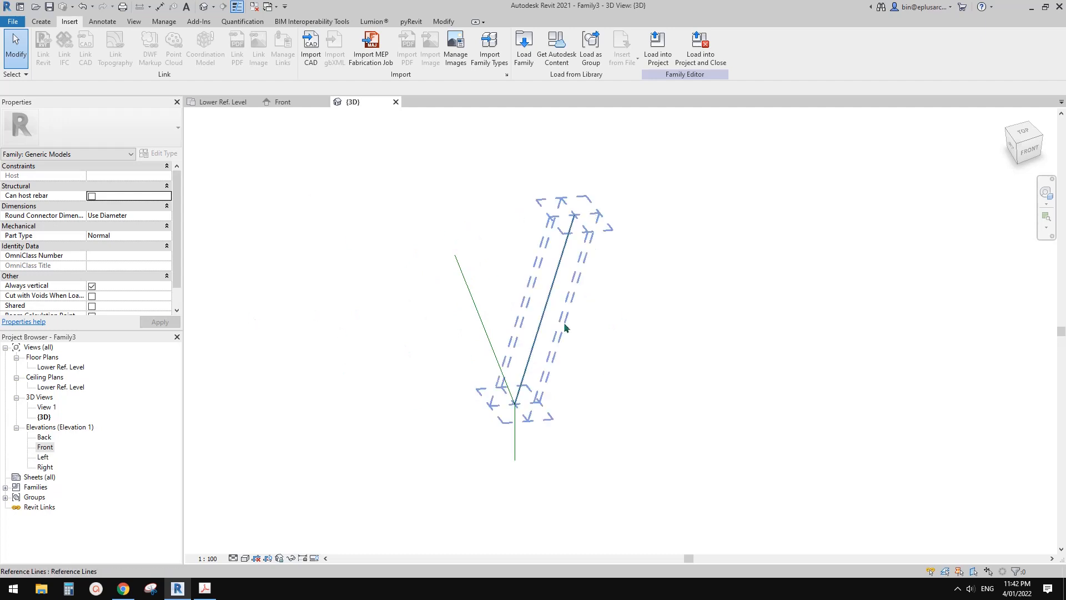
left_click(29, 487)
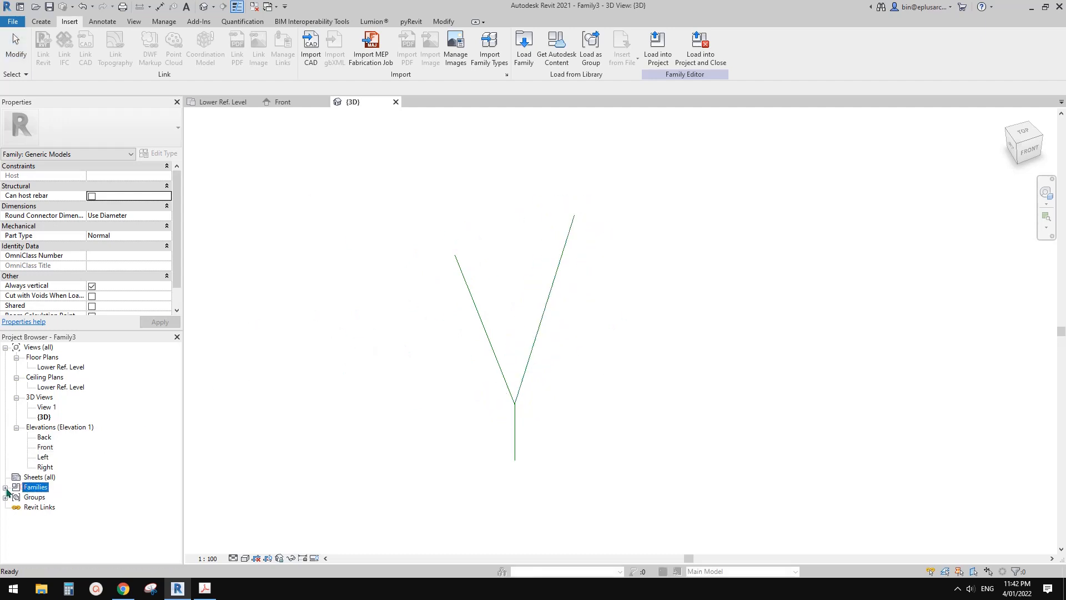
left_click(5, 487)
left_click(35, 517)
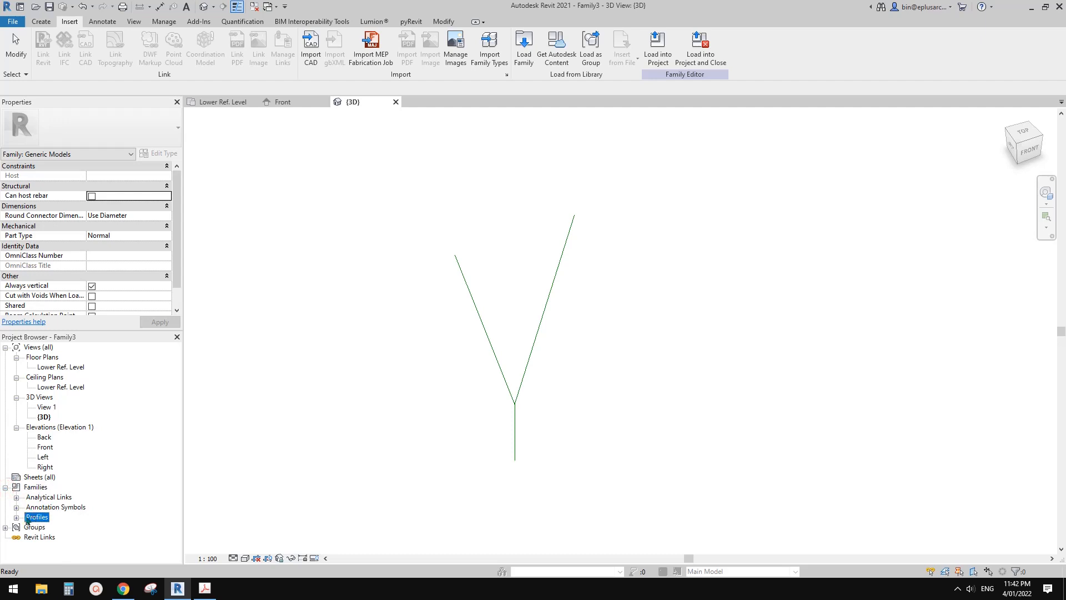
left_click(16, 517)
left_click(366, 326)
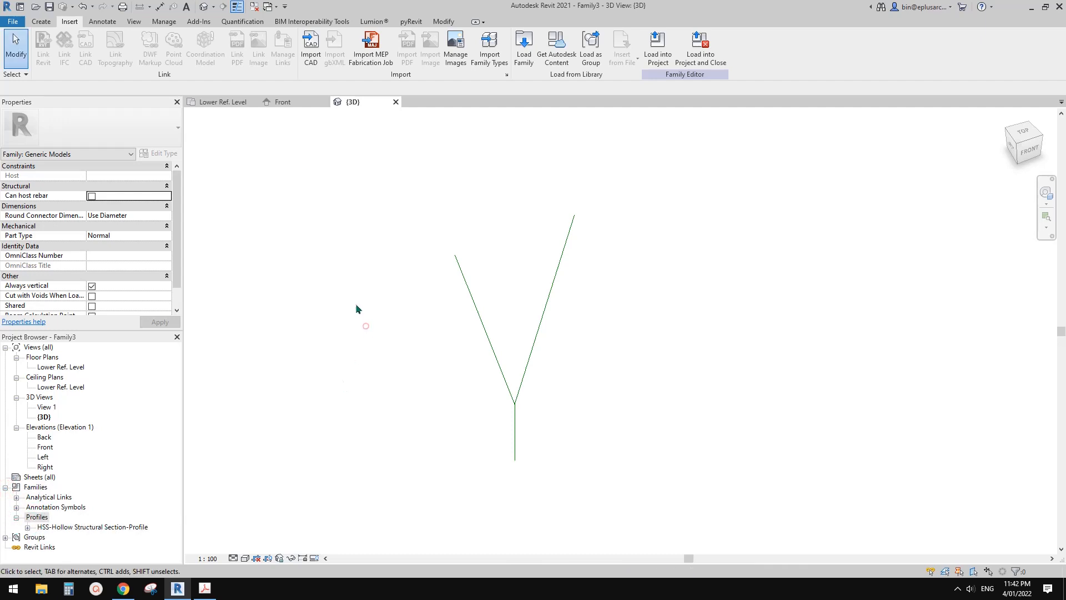
Start a sweep and pick the left sloping reference line of the Y as its path.
left_click(42, 23)
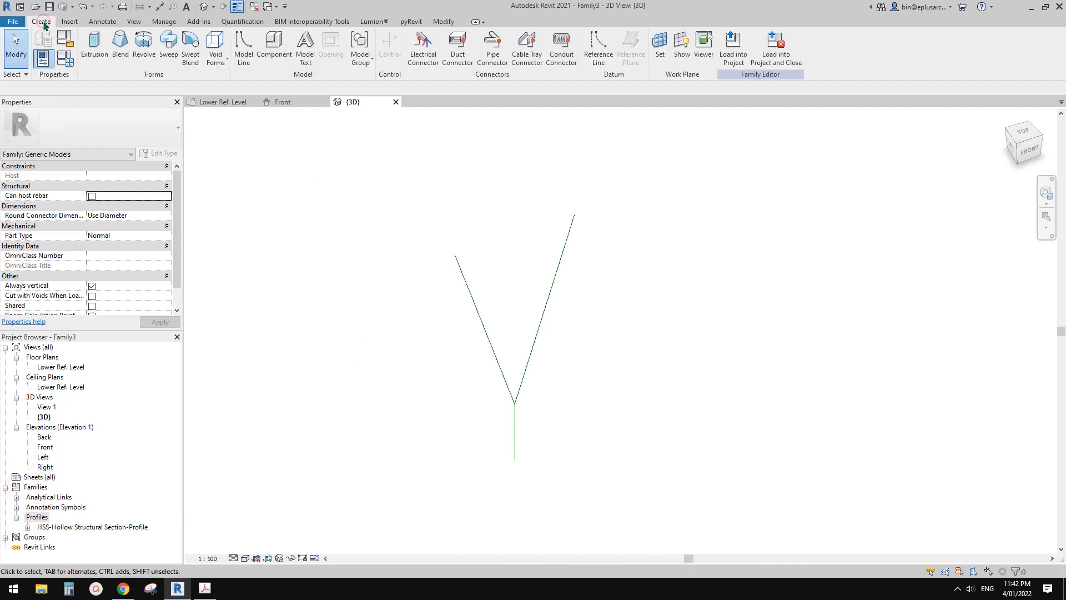
left_click(169, 44)
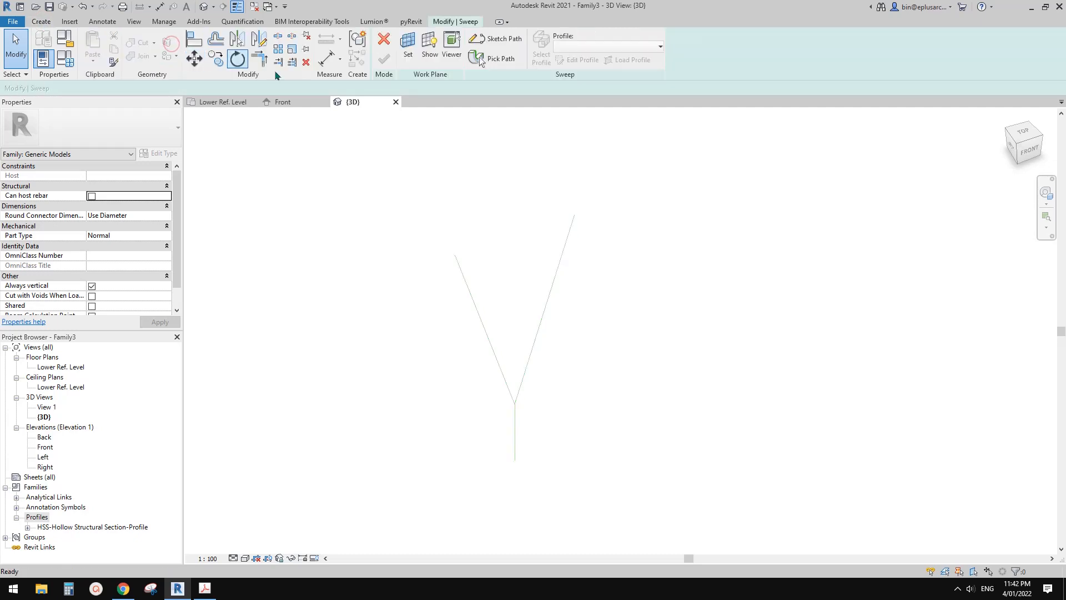
left_click(490, 60)
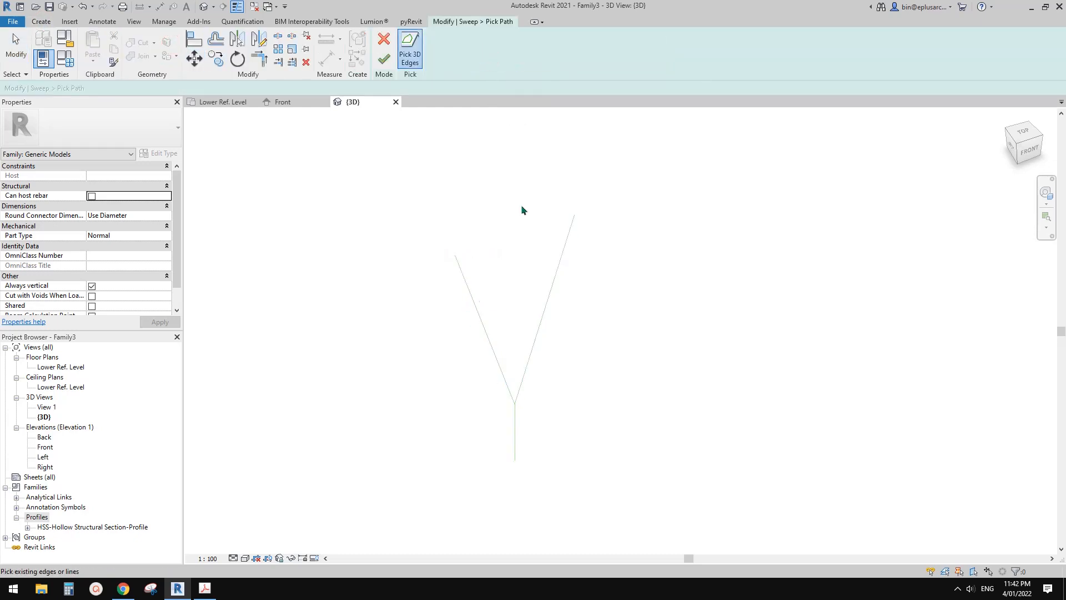
left_click(473, 300)
left_click(384, 59)
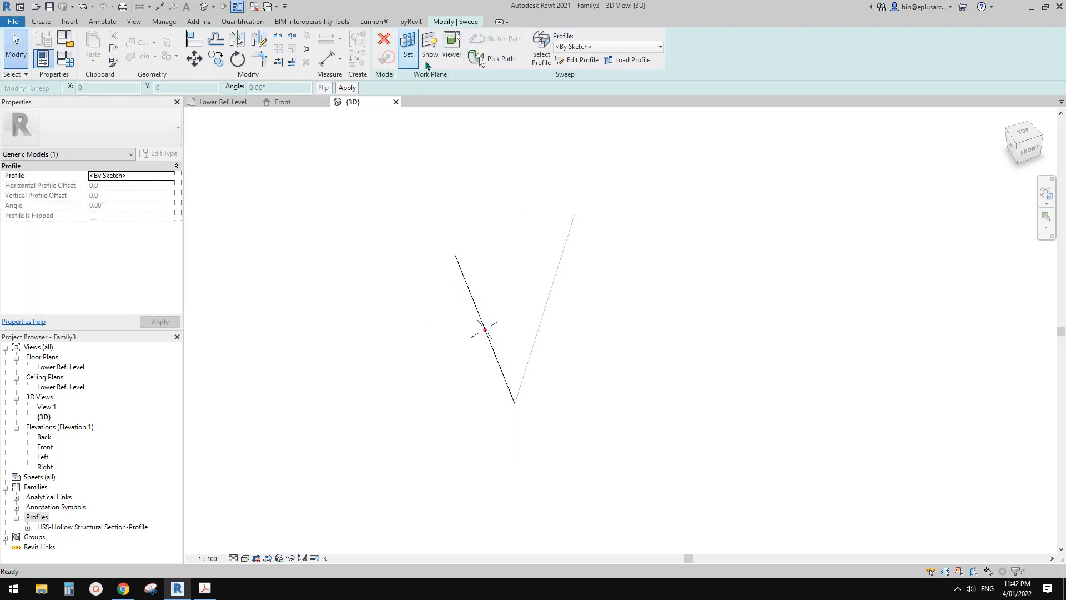
Assign the HSS-Hollow Structural Section-Profile:HSS88.9X88.9X4.8 profile to the sweep and finish the left arm.
left_click(604, 49)
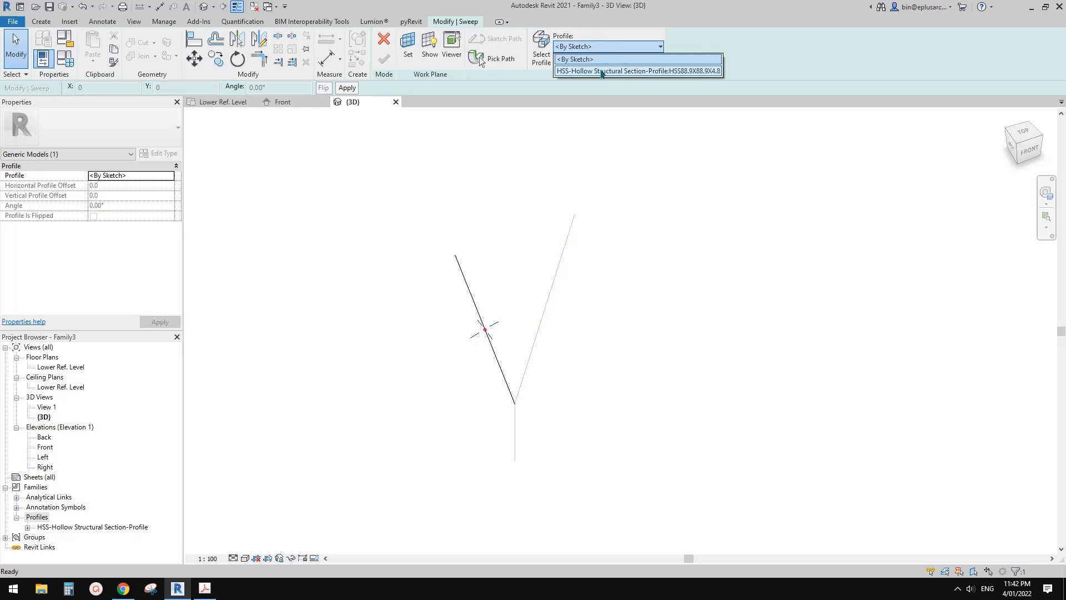
left_click(609, 72)
middle_click_drag(587, 207, 543, 304, "shift")
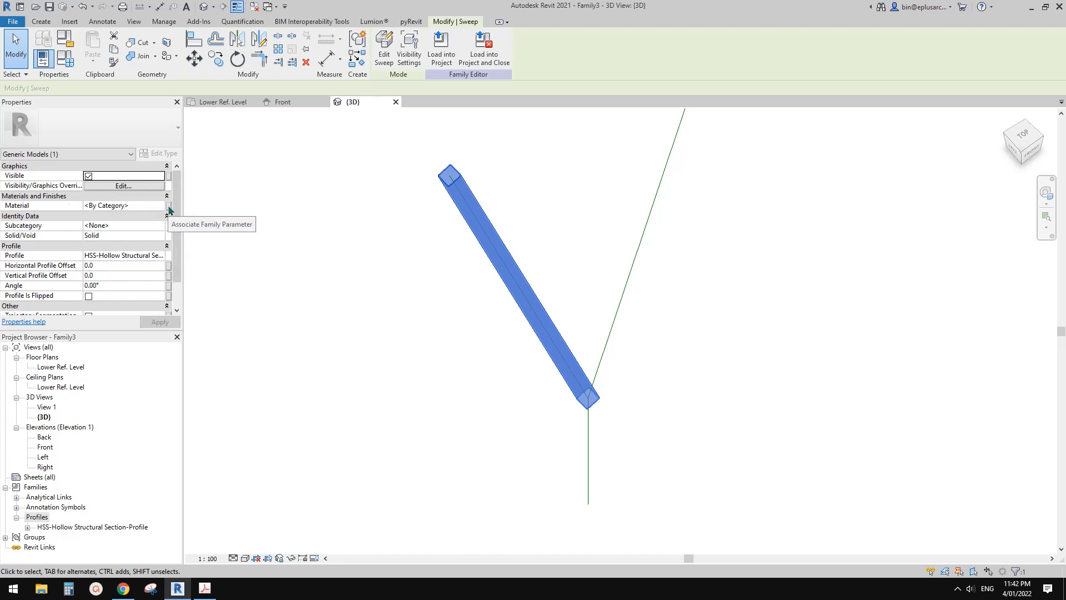
Set the profile angle of the left arm's sweep to 45°.
left_click_drag(171, 211, 179, 237)
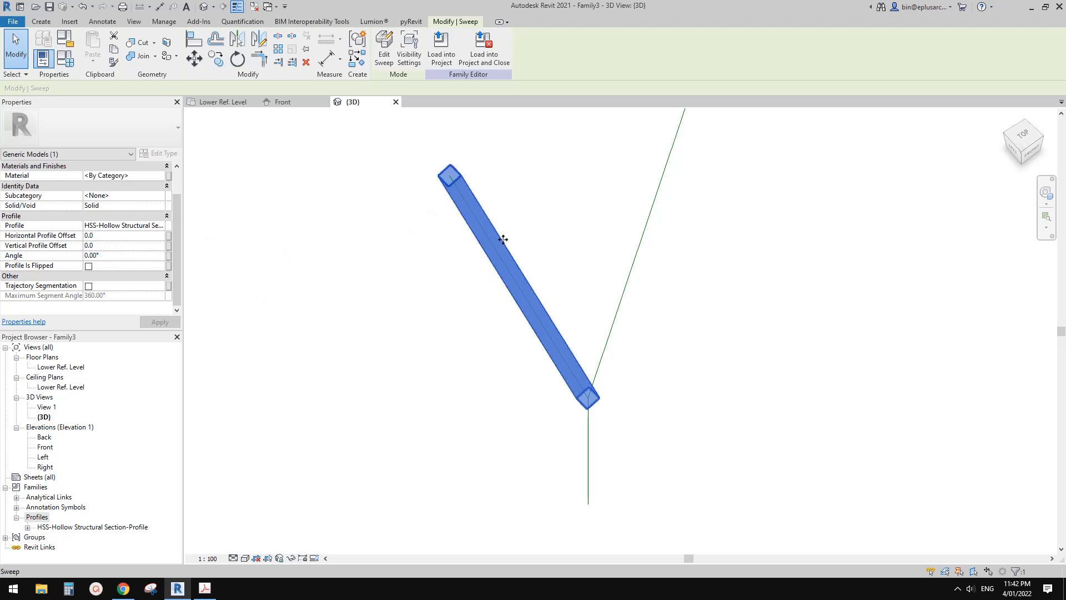
left_click(115, 256)
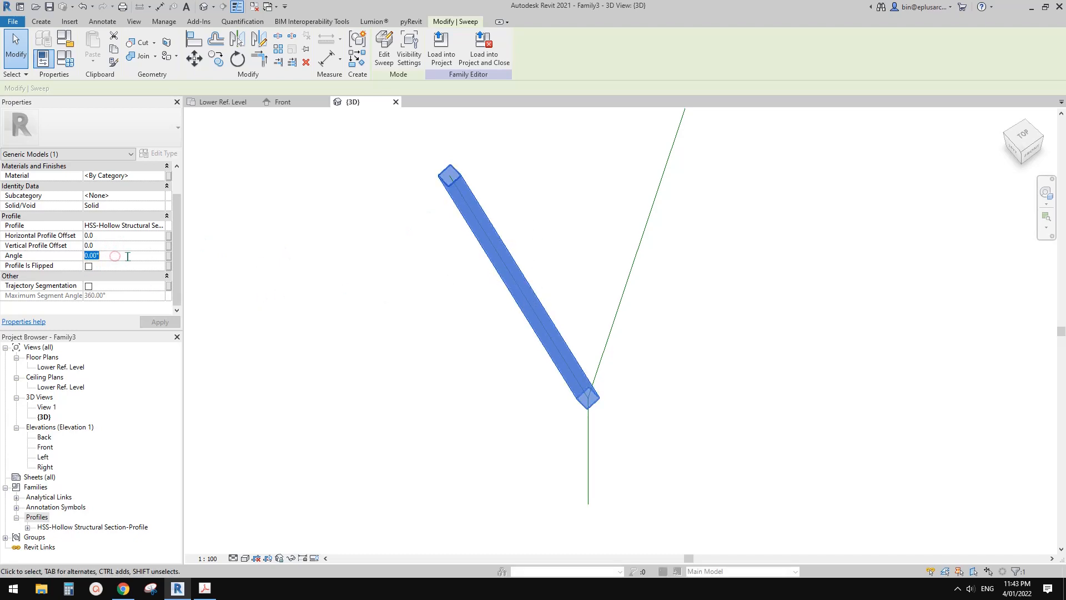
type("45")
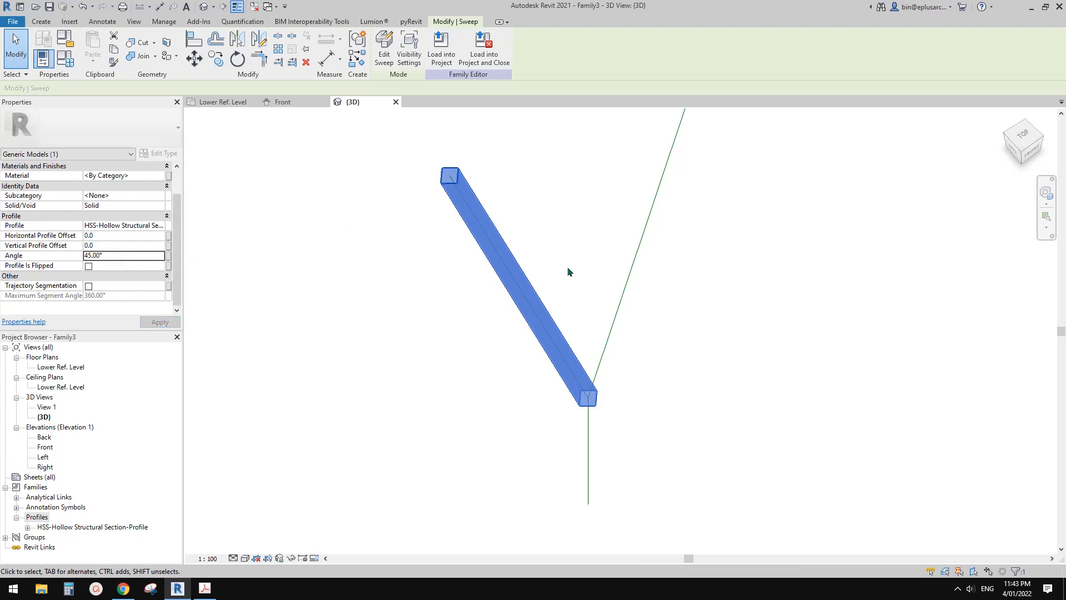
Set the profile angle of the left arm's sweep to 0°.
middle_click_drag(528, 305, 533, 337, "shift")
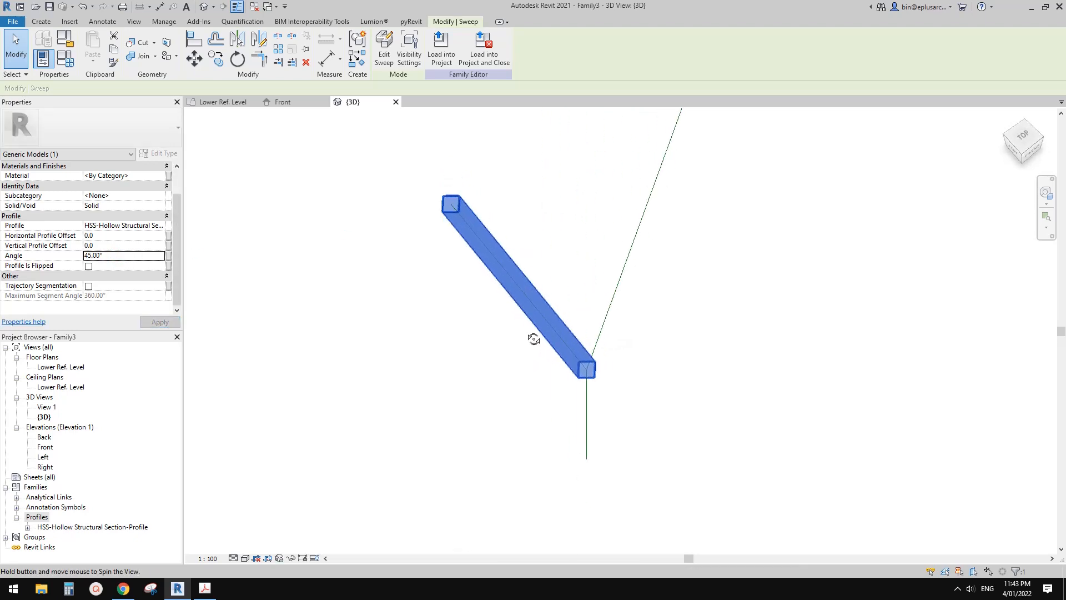
left_click(135, 257)
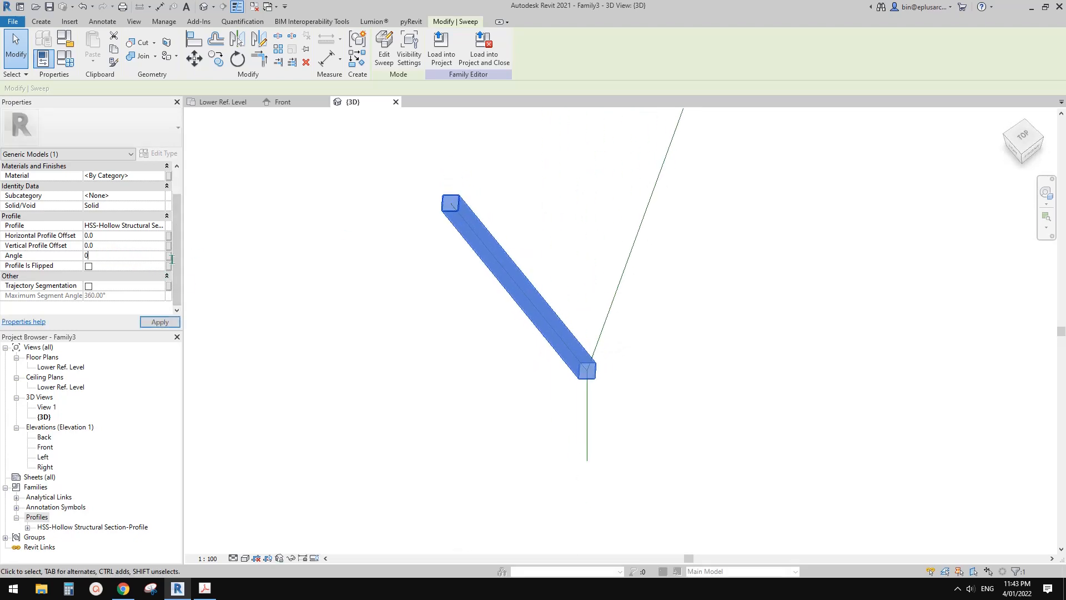
middle_click_drag(338, 272, 467, 269, "shift")
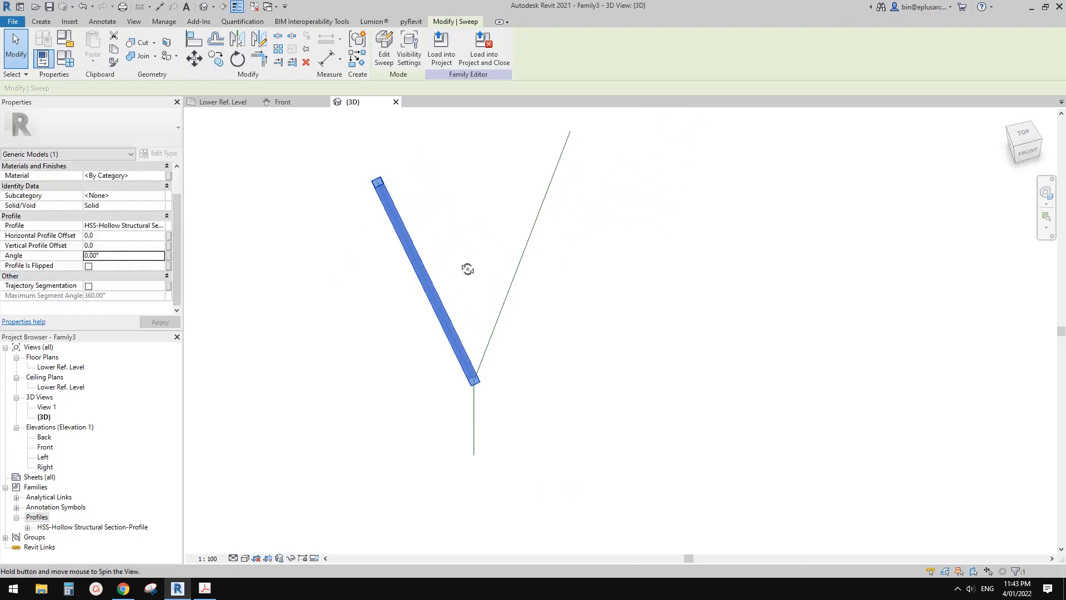
Sweep the loaded HSS-Hollow Structural Section profile along the right sloping reference line to form the Y's right arm.
left_click(41, 22)
left_click(170, 53)
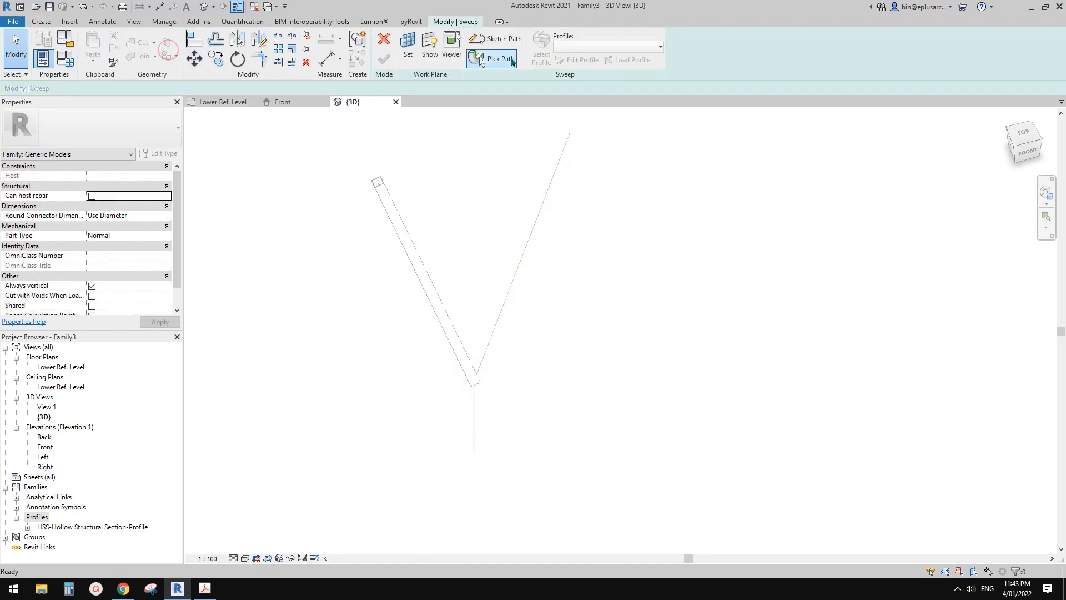
left_click(499, 59)
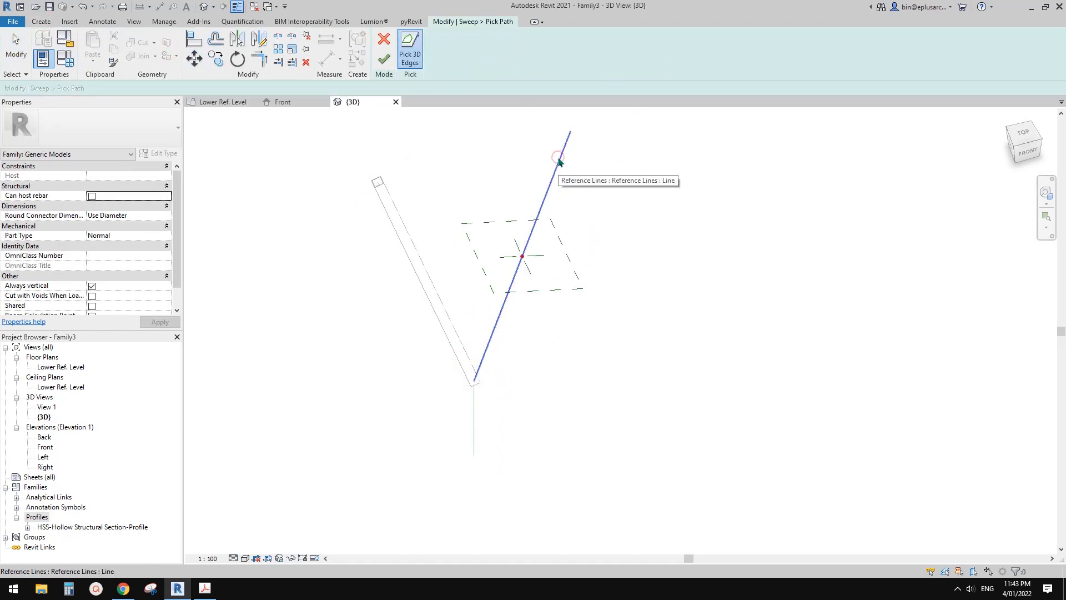
left_click(561, 158)
left_click(384, 59)
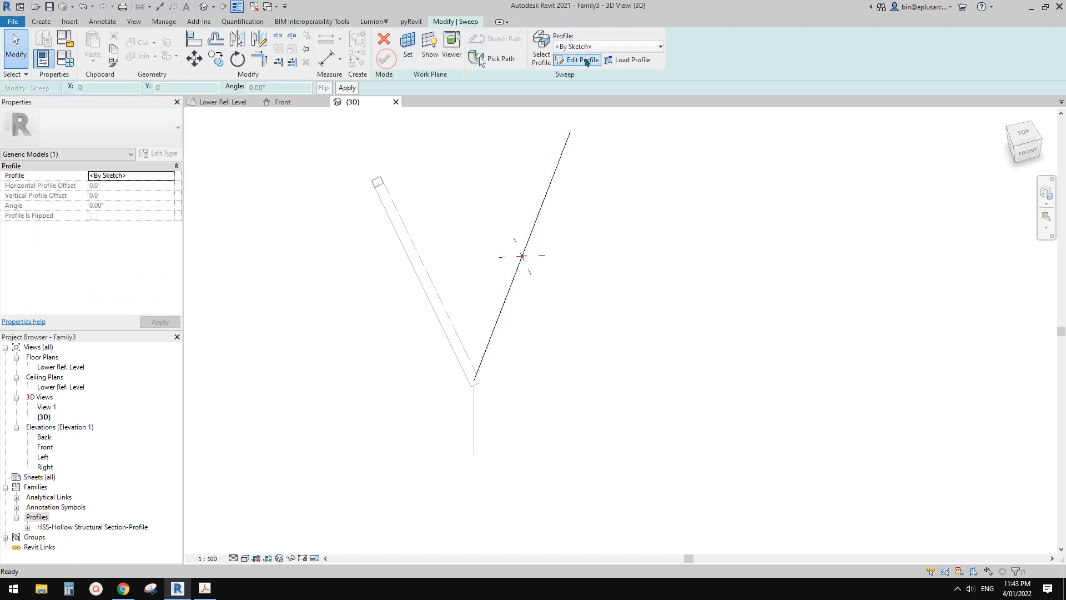
left_click(601, 47)
left_click(598, 68)
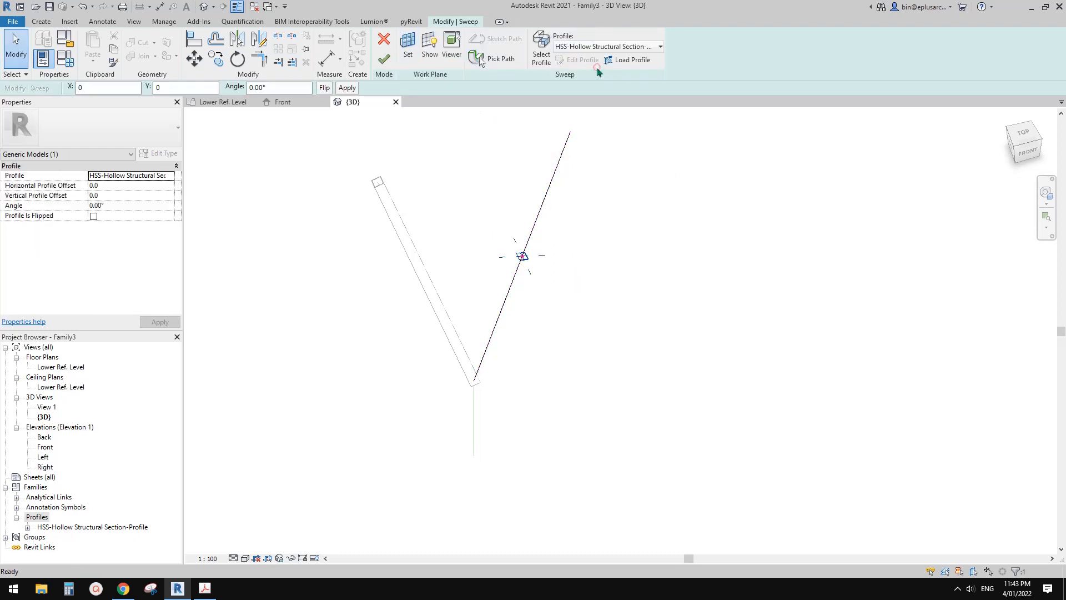
left_click(384, 60)
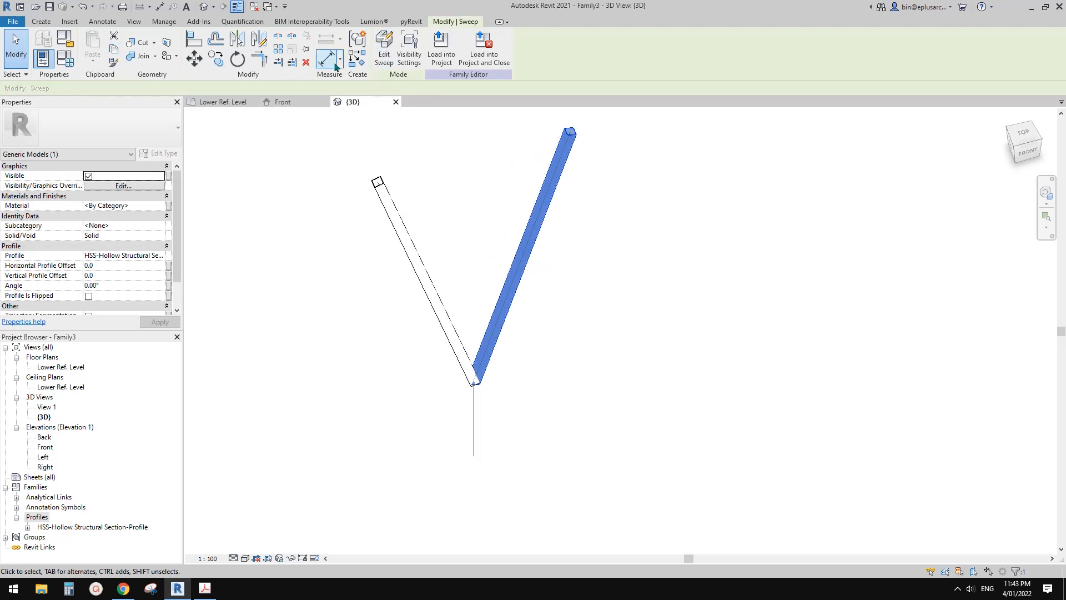
Sweep the same HSS-Hollow Structural Section profile along the vertical reference line to form the Y's stem.
left_click(356, 58)
middle_click_drag(382, 174, 446, 185)
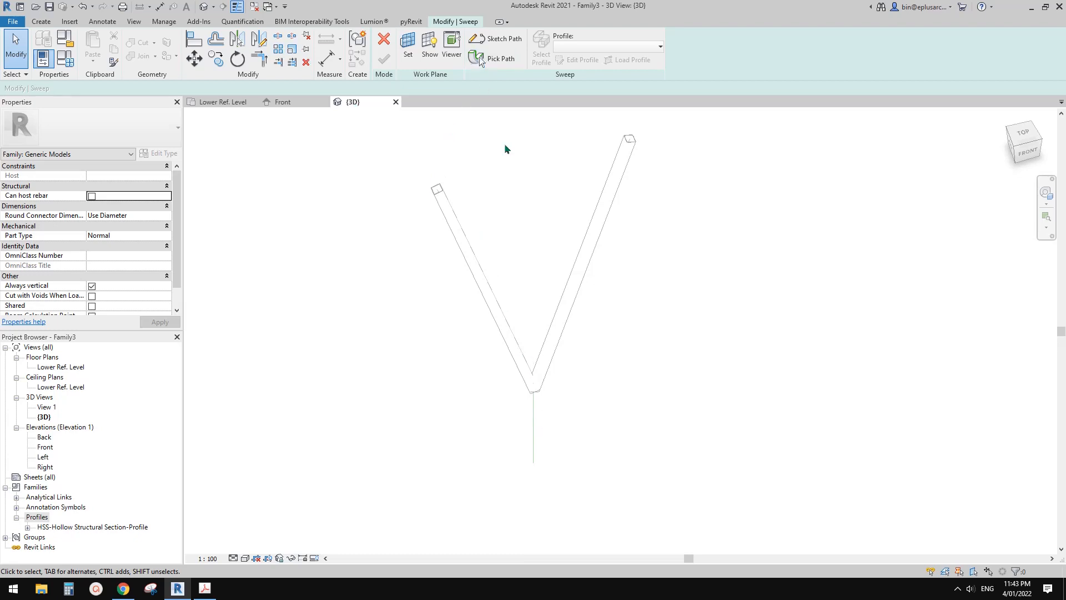
left_click(499, 59)
left_click(532, 435)
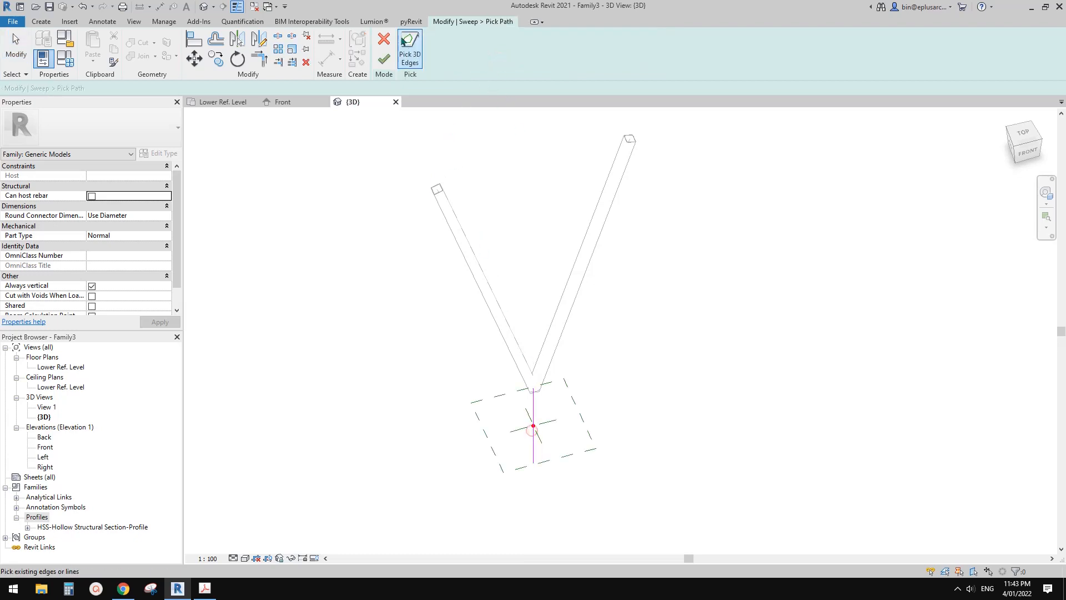
left_click(384, 58)
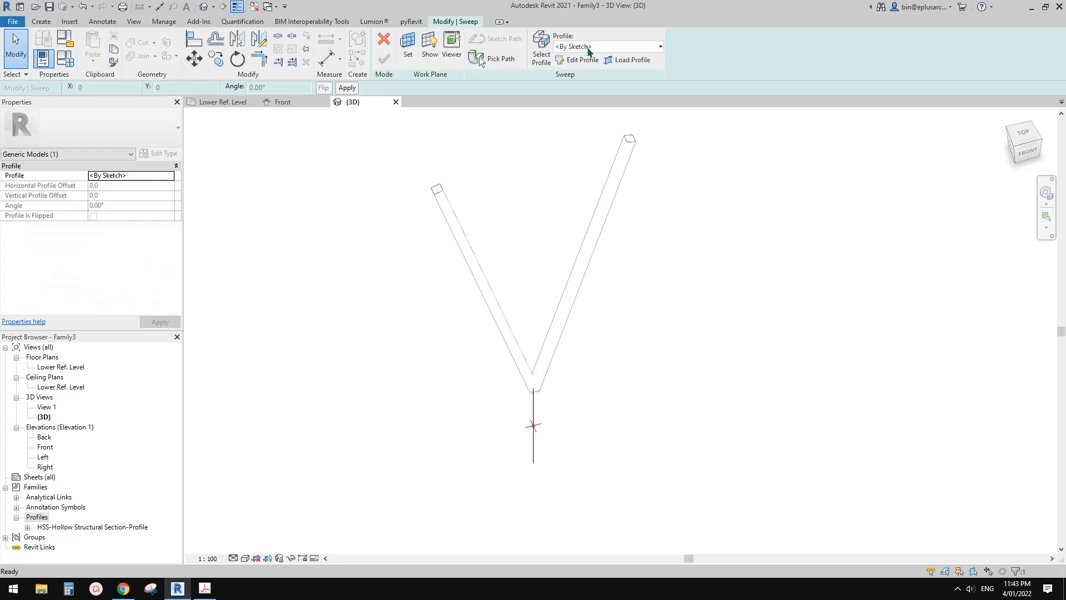
left_click(589, 49)
left_click(608, 71)
left_click(383, 59)
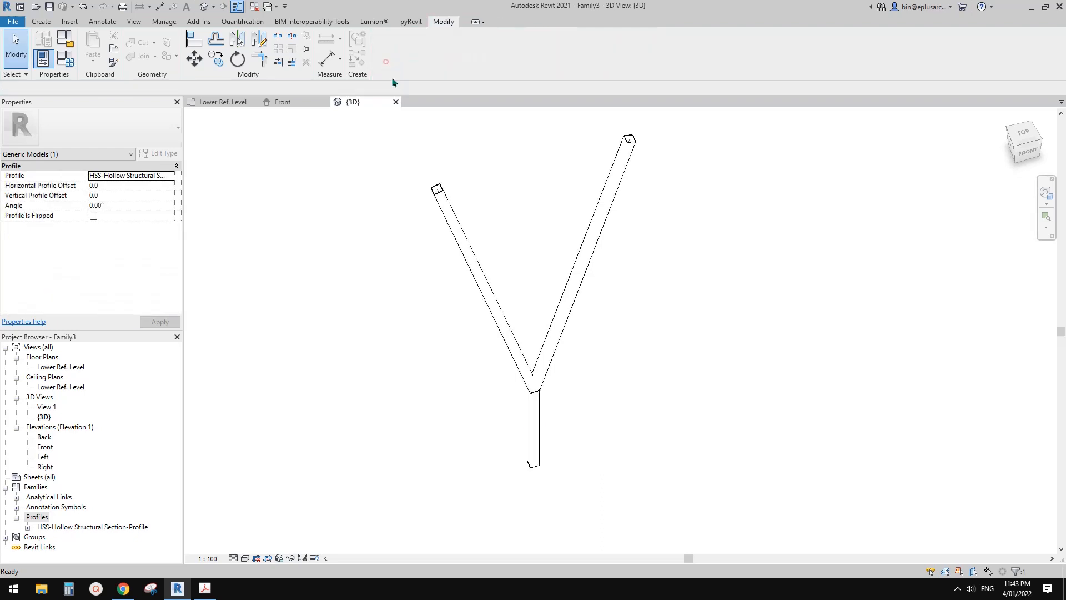
Check the completed Y-shaped column in 3D and open the Front elevation.
middle_click_drag(592, 183, 773, 278, "shift")
left_click(739, 290)
scroll(695, 294, "down", 3)
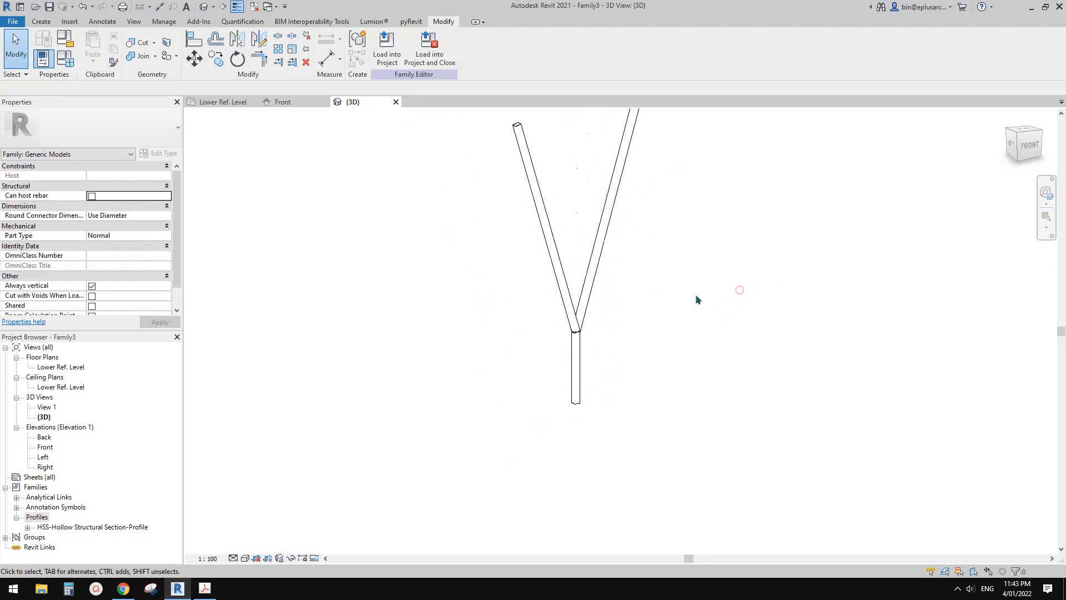
middle_click_drag(695, 294, 611, 357, "shift")
scroll(668, 297, "up", 1)
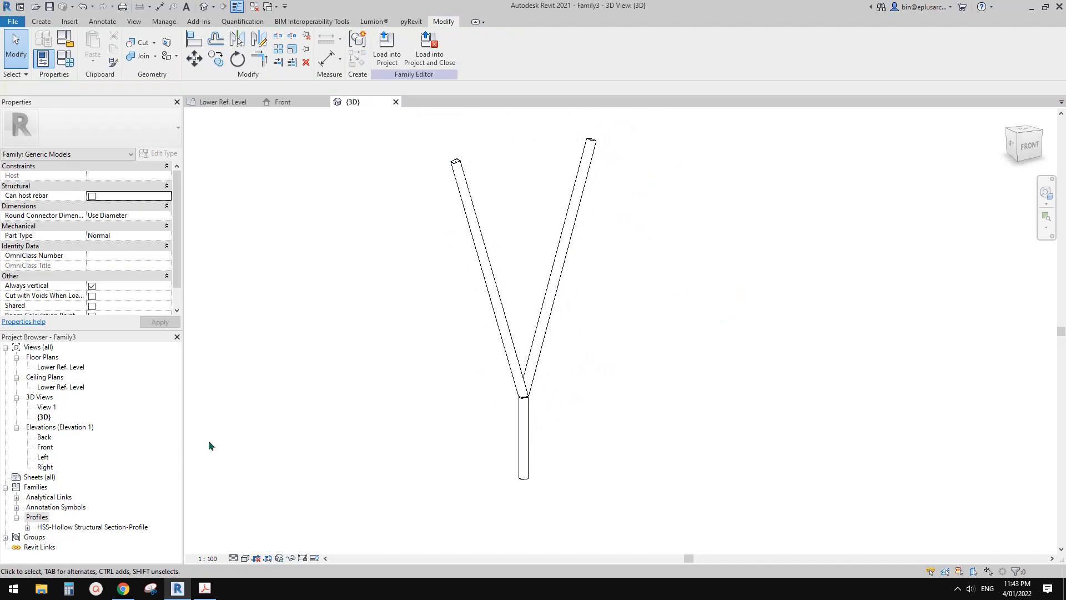
double_click(45, 448)
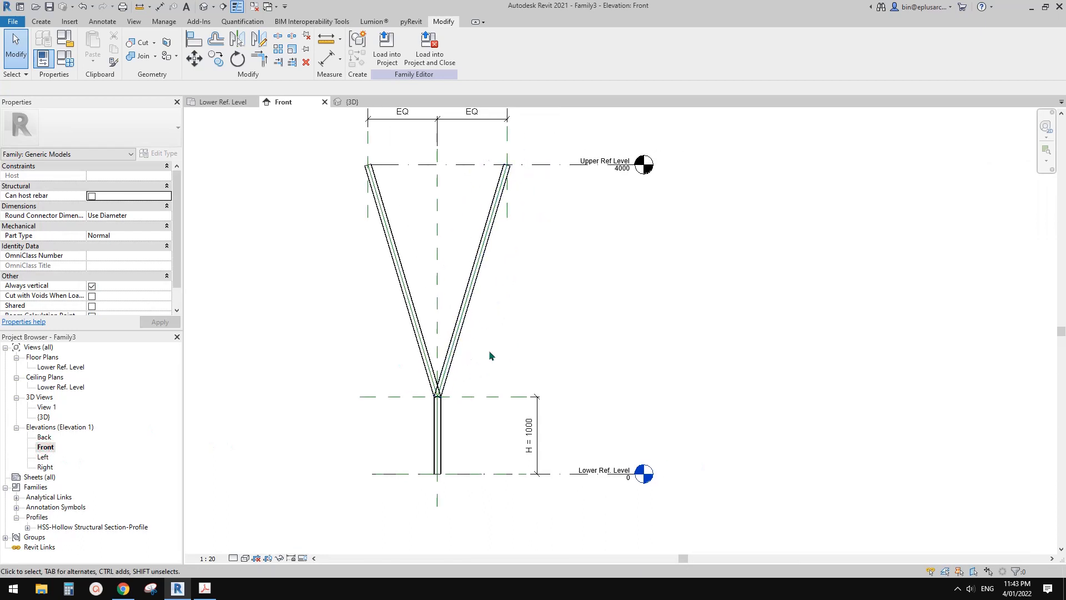
Try shifting the horizontal reference plane at the Y's junction to flex the column's H parameter.
left_click(490, 398)
left_click_drag(490, 422, 461, 392)
middle_click_drag(473, 380, 513, 382)
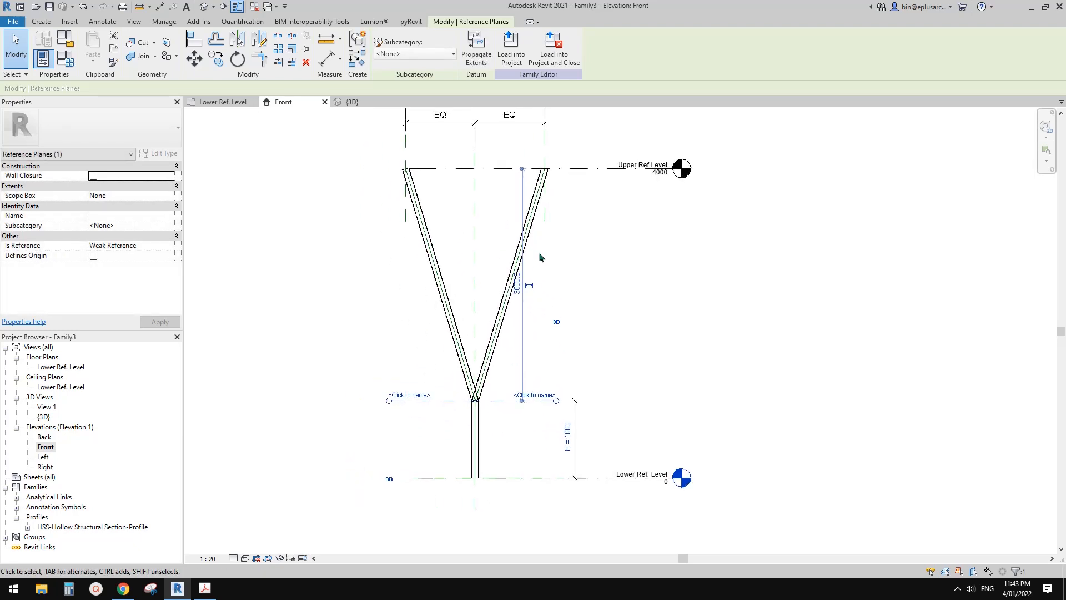
Move the right vertical reference plane inward until the W dimension is 1400.
middle_click_drag(545, 235, 547, 287)
middle_click_drag(546, 204, 543, 218)
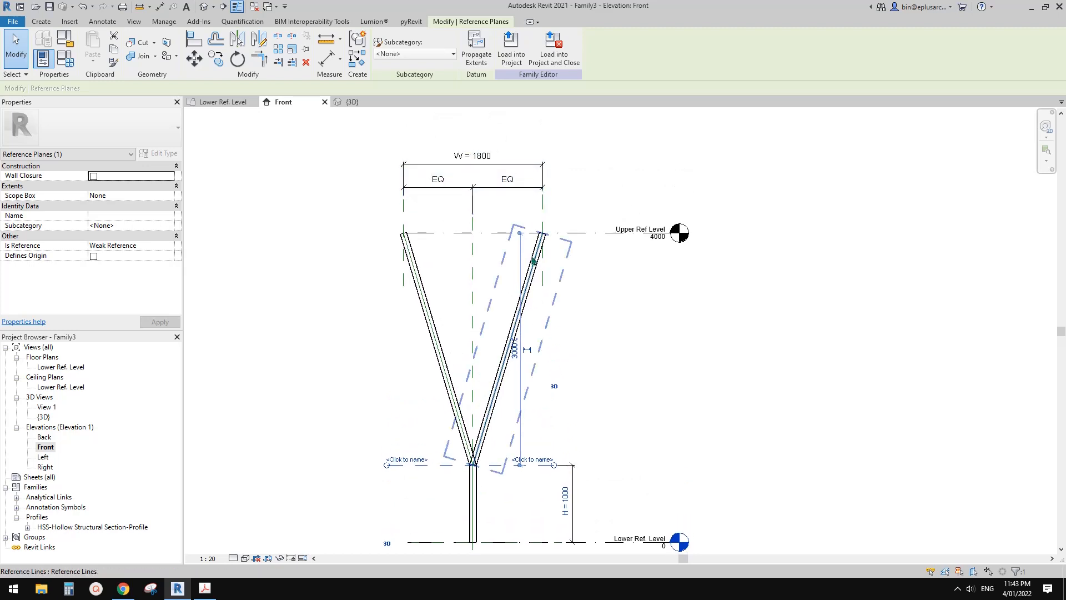
left_click(545, 276)
left_click_drag(551, 275, 524, 275)
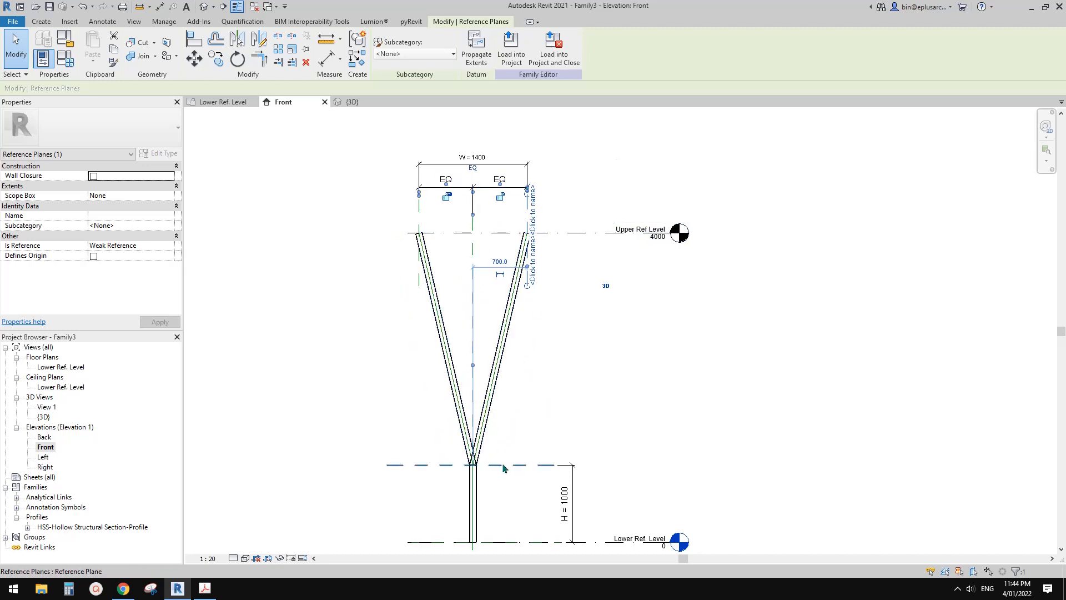
left_click(572, 234)
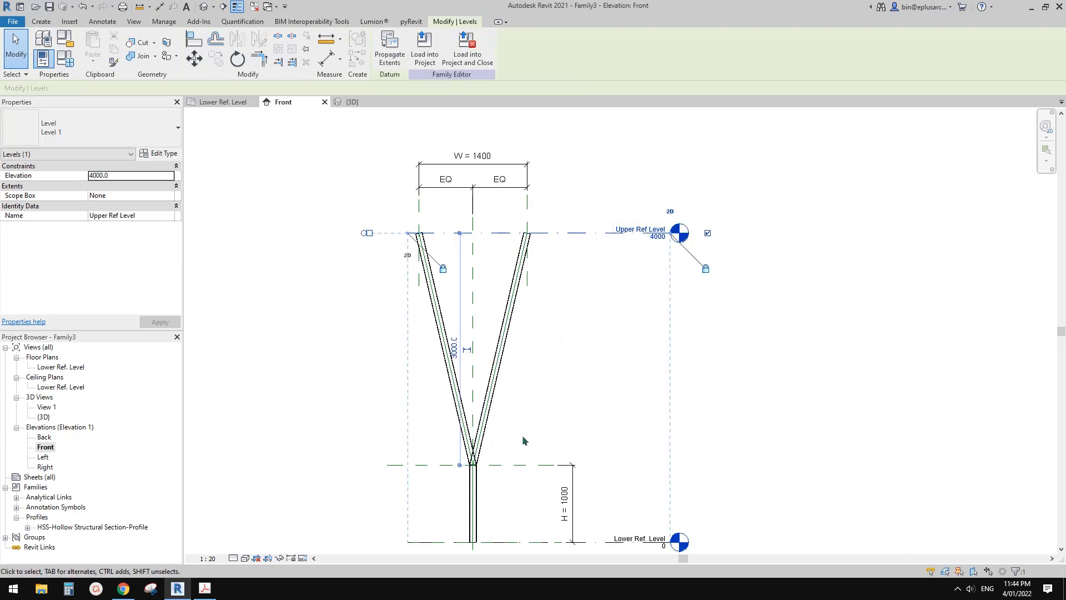
middle_click_drag(528, 371, 566, 369)
key("Escape")
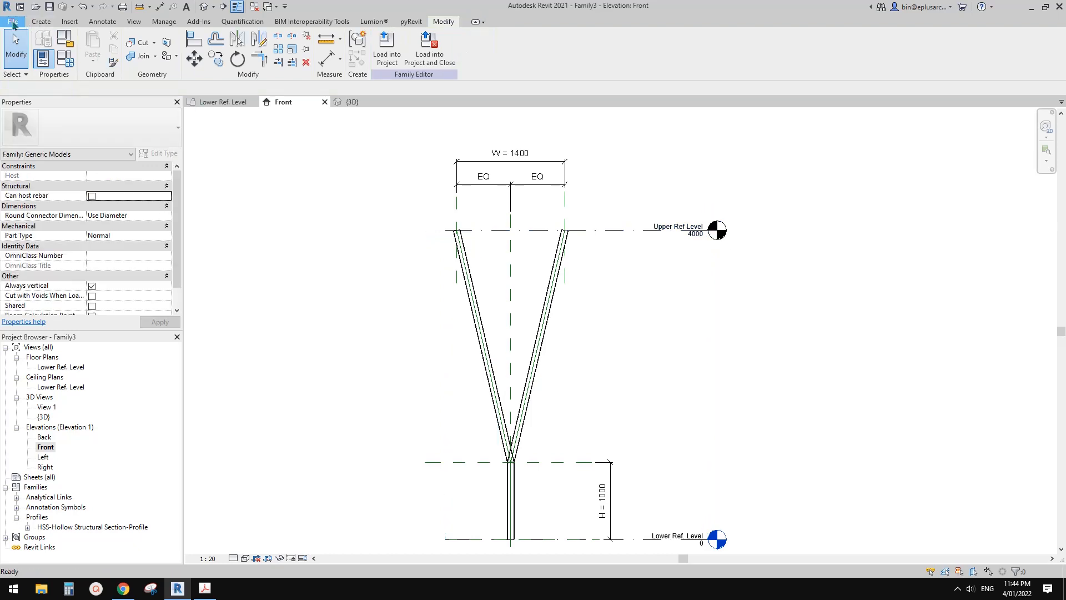
Create a new project in which to test the column family.
left_click(13, 23)
mouse_move(67, 75)
left_click(137, 73)
left_click(504, 332)
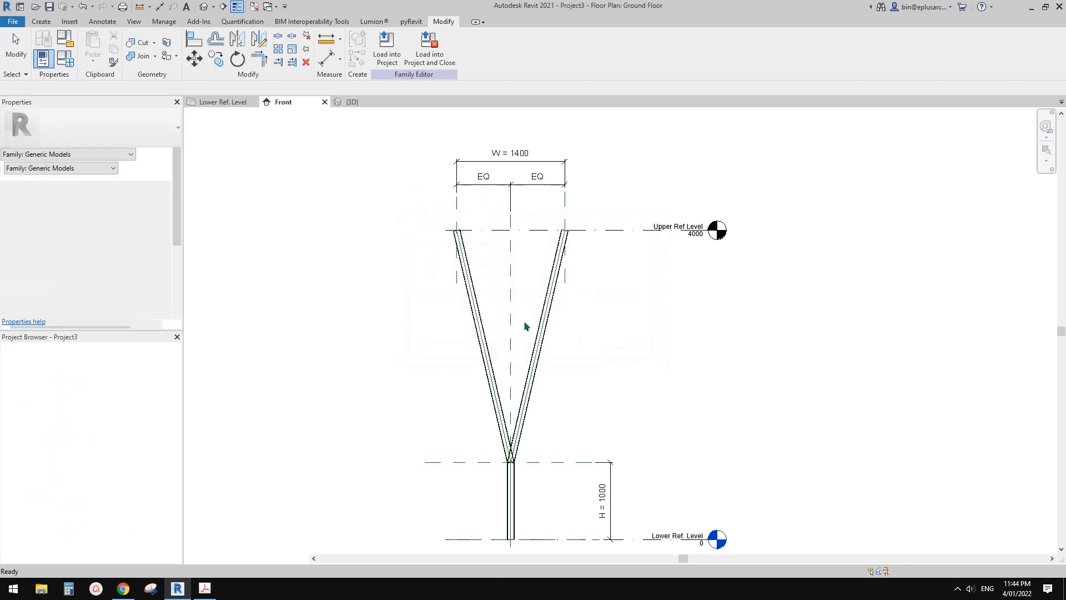
Load the Y-shaped column family into the new project and place one instance between the elevation markers on the Ground Floor plan.
left_click(303, 103)
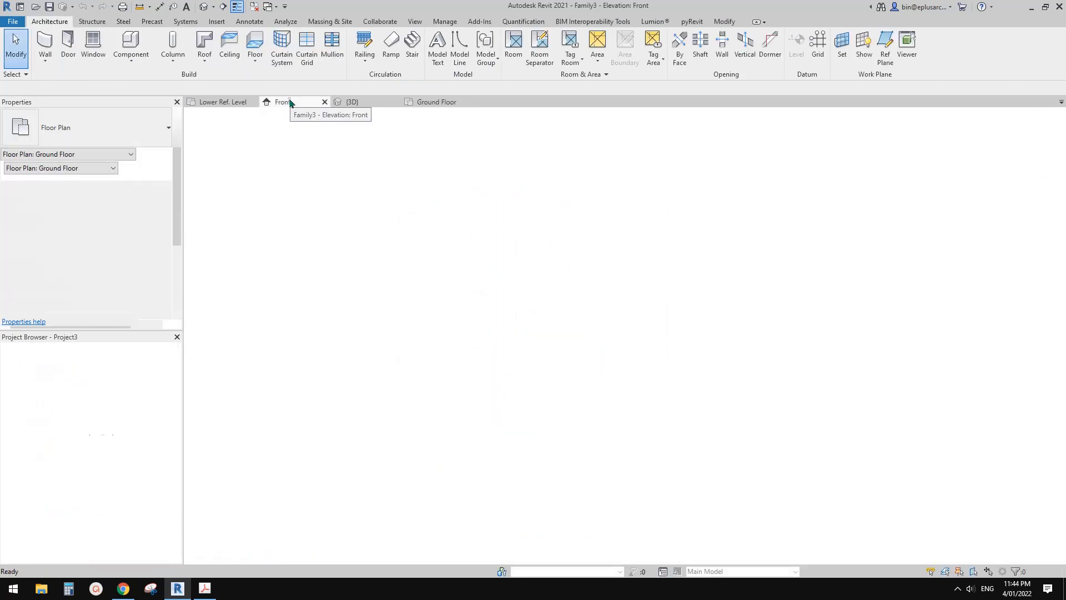
left_click(389, 48)
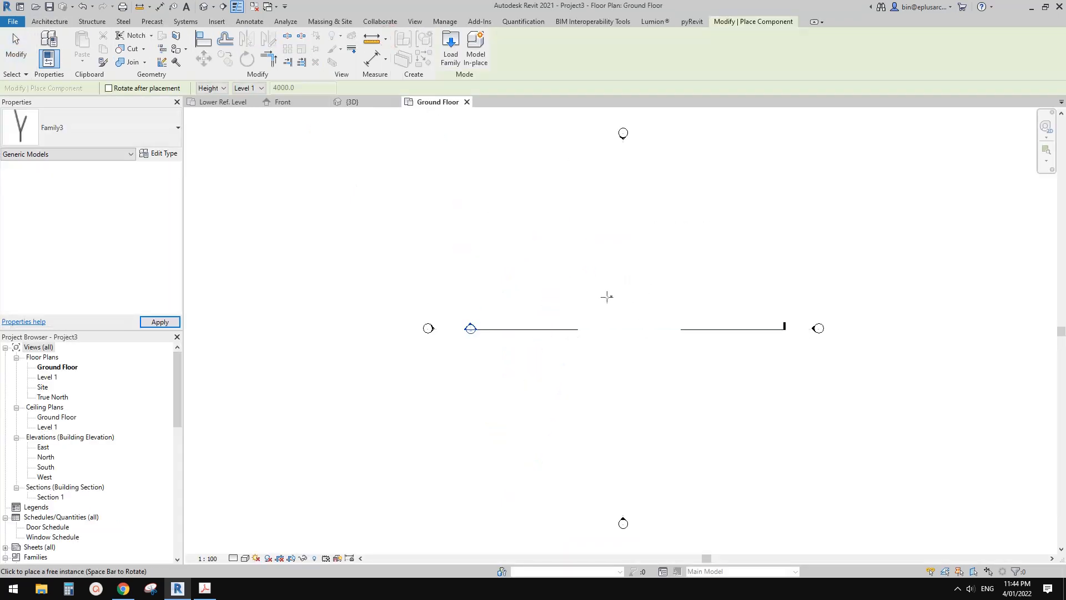
left_click(603, 302)
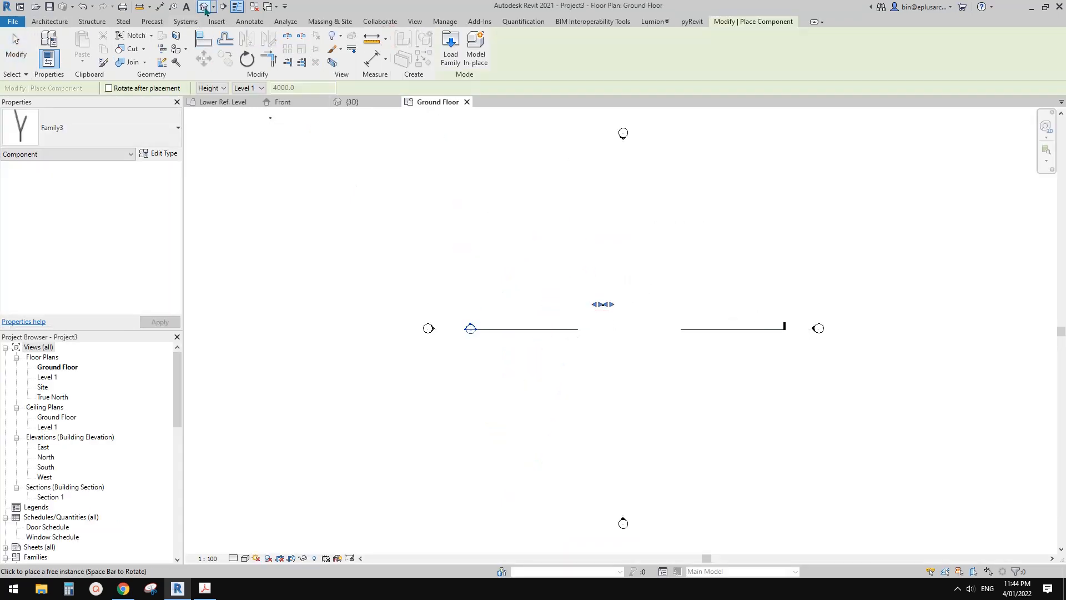
Select the placed column in the default 3D view and examine its base and top level constraints against the project levels.
left_click(205, 10)
key("Escape")
left_click(599, 321)
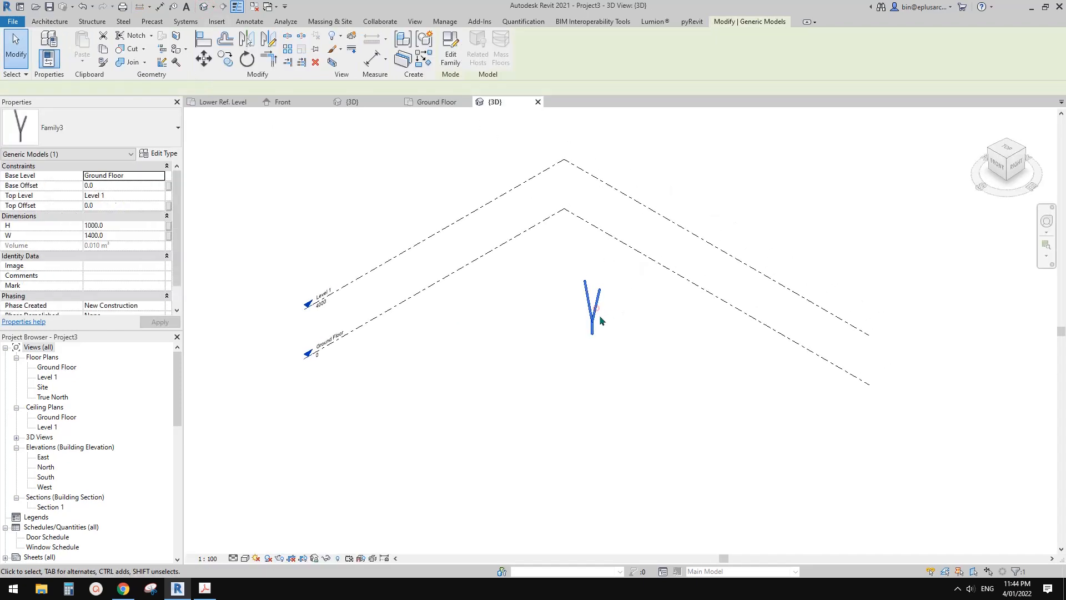
middle_click_drag(600, 320, 604, 283, "shift")
scroll(572, 272, "up", 2)
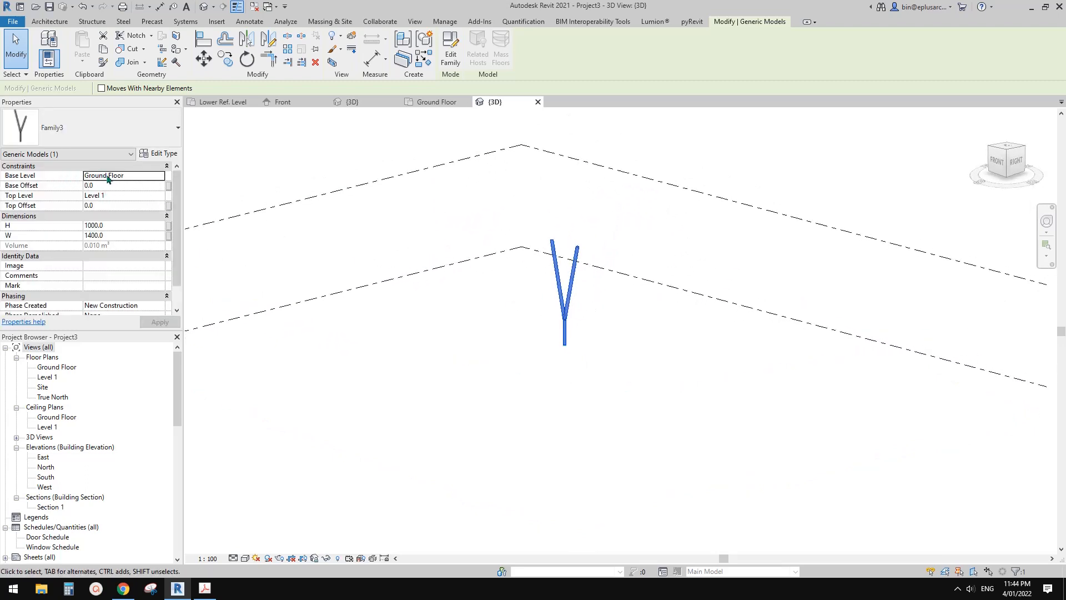
mouse_move(584, 280)
middle_mouse_down()
mouse_move(631, 282)
mouse_move(566, 287)
middle_mouse_up()
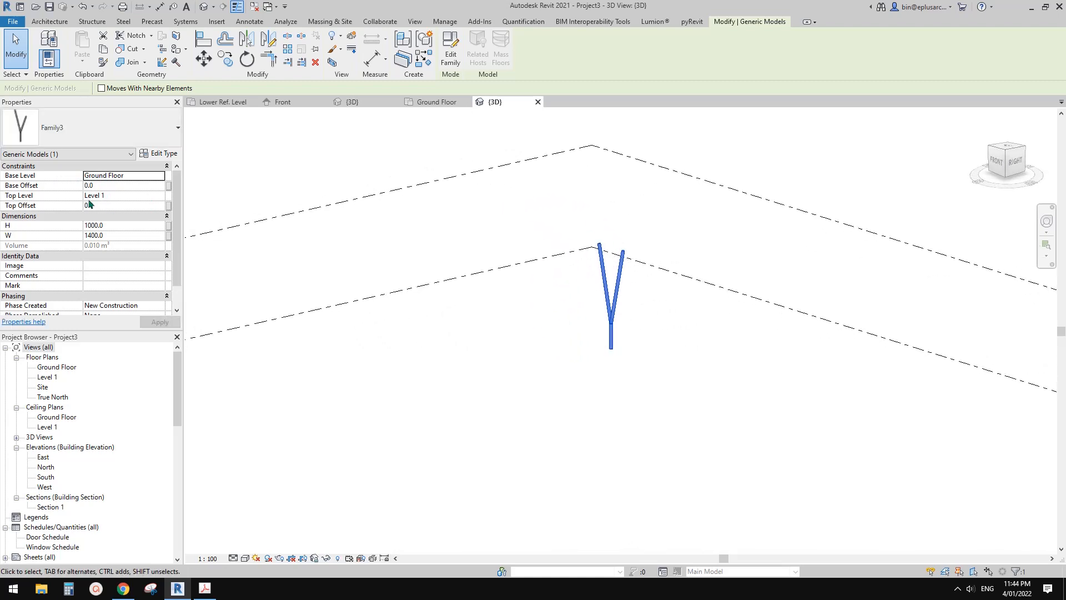
middle_click_drag(591, 228, 564, 244)
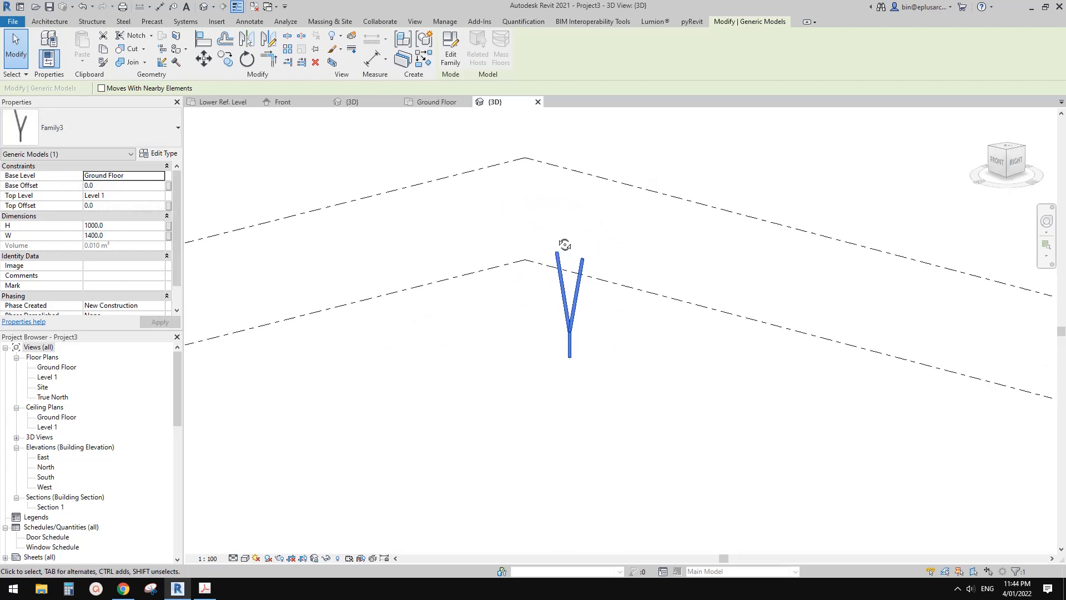
middle_click_drag(291, 204, 426, 207, "shift")
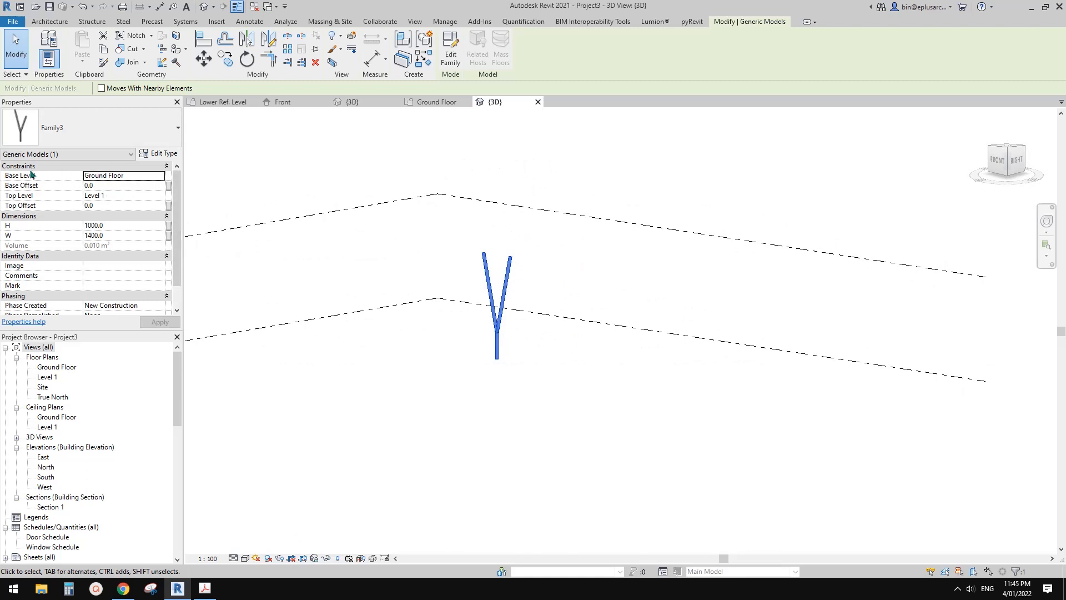
scroll(559, 274, "down", 3)
scroll(357, 305, "up", 5)
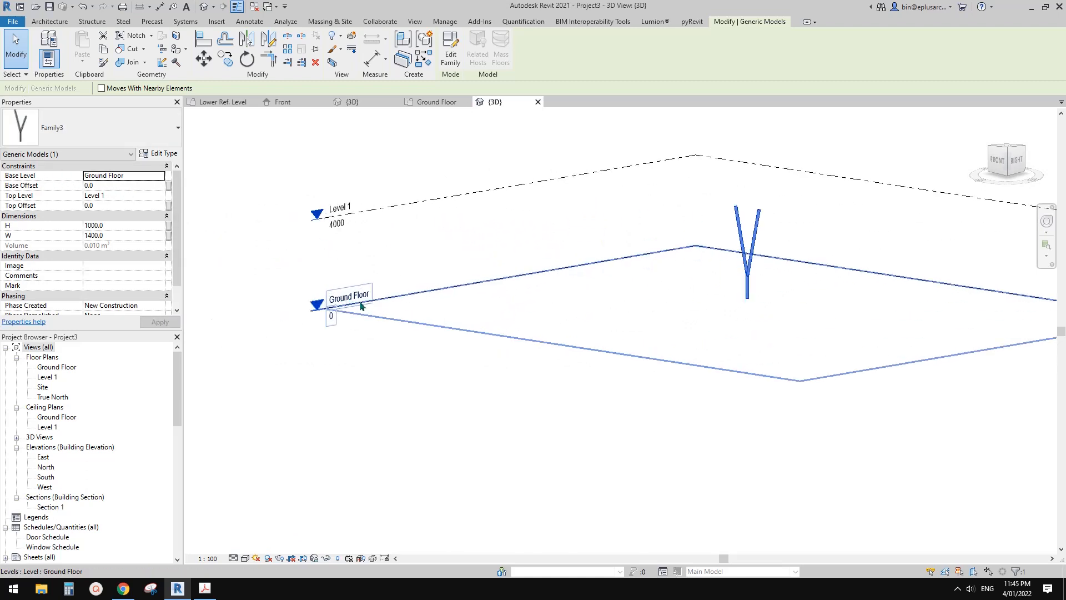
middle_click_drag(360, 302, 359, 309)
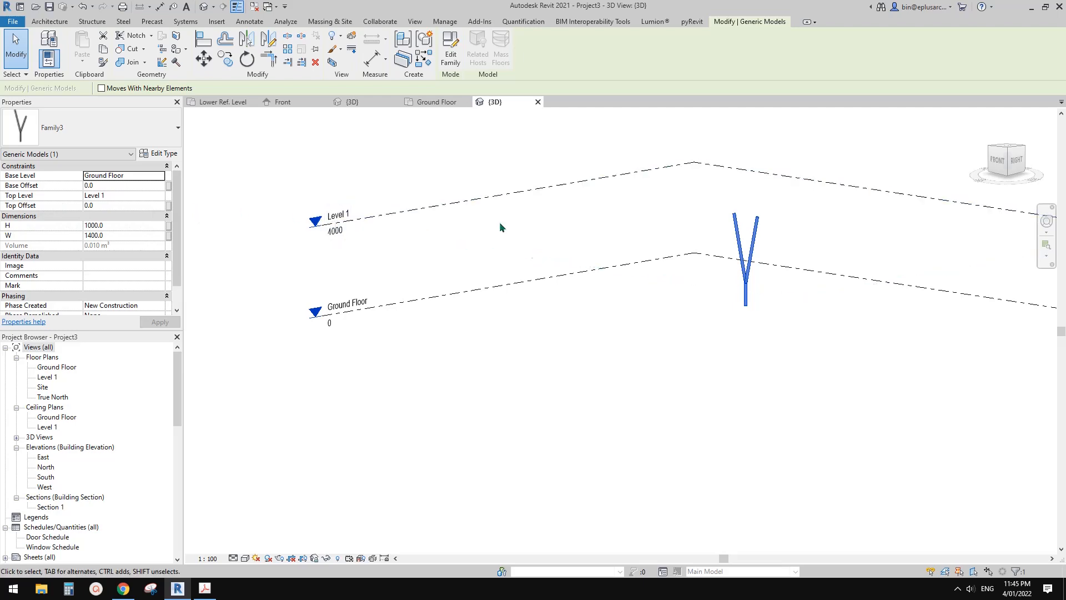
Create a similar instance of the Y-shaped column and place it to the left of the first one in the 3D view.
middle_click_drag(501, 228, 569, 249, "shift")
left_click(646, 265)
middle_click_drag(661, 277, 572, 314, "shift")
left_click(638, 274)
key("c")
key("s")
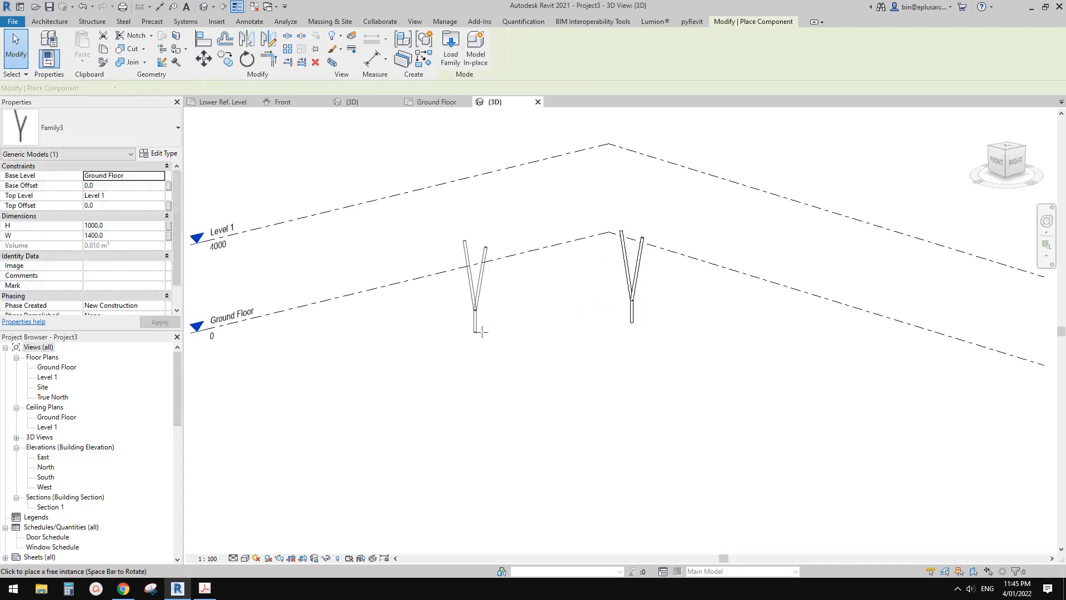
left_click(481, 332)
key("Escape")
key("Escape")
Set the elevation of Level 1 to 3000.
middle_click_drag(475, 332, 519, 260, "shift")
scroll(413, 266, "down", 2)
scroll(518, 261, "down", 1)
left_click(415, 232)
left_click(329, 242)
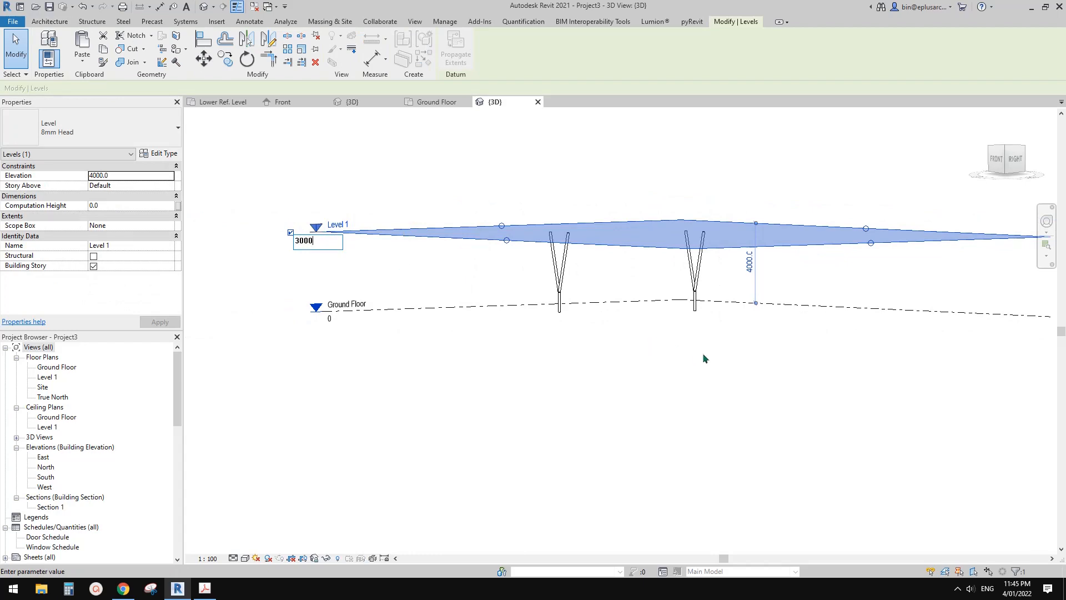
key("Return")
Select the two placed columns and examine how their arms and stems follow the changed Level 1 elevation.
middle_click_drag(701, 354, 508, 284)
scroll(502, 288, "up", 2)
scroll(503, 288, "up", 2)
key("Escape")
left_click(505, 326)
middle_click_drag(508, 327, 569, 411, "shift")
left_click(598, 315)
scroll(597, 315, "down", 1)
left_click(594, 376)
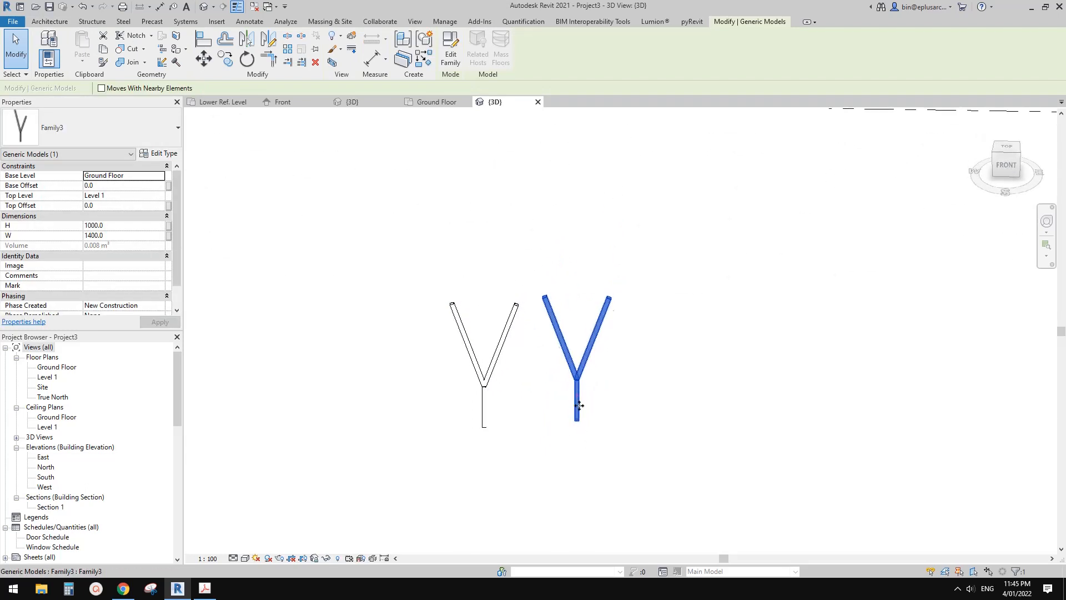
scroll(488, 376, "up", 2)
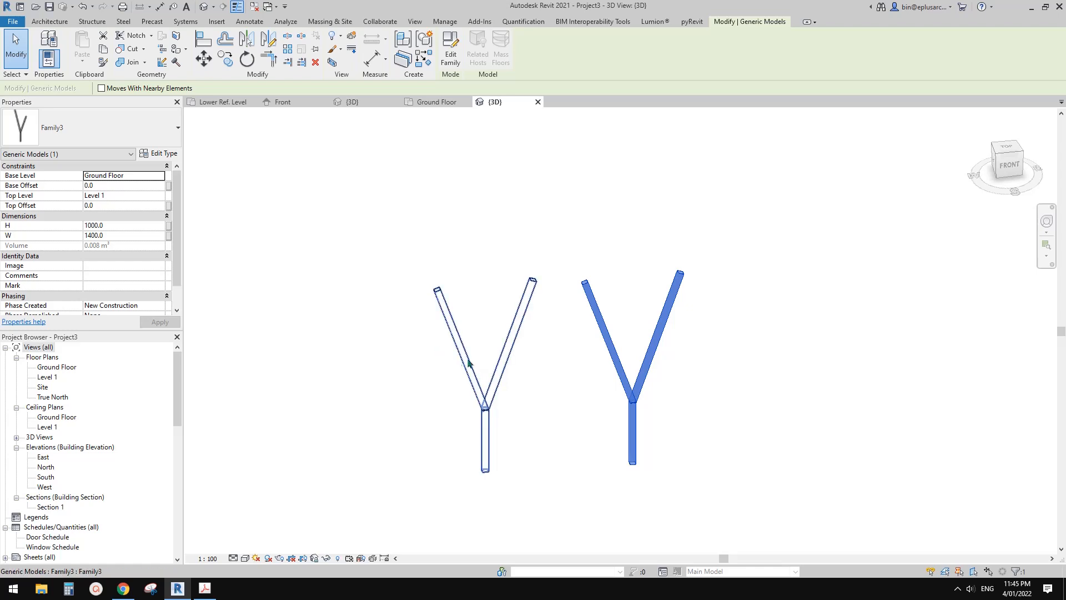
Set the W dimension of the selected Y-shaped column instance to 1200 in the project's 3D view.
mouse_move(471, 368)
middle_mouse_down("shift")
mouse_move(478, 381)
mouse_move(443, 380)
mouse_move(464, 372)
mouse_move(453, 371)
middle_mouse_up("shift")
scroll(458, 369, "up", 2)
scroll(454, 375, "down", 1)
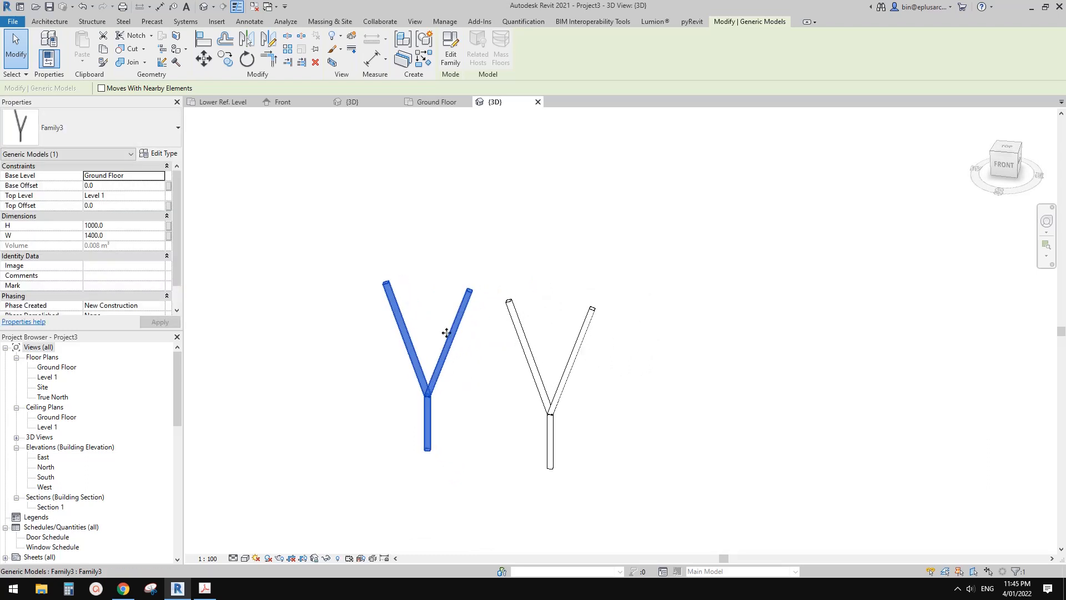
middle_click_drag(406, 324, 431, 335, "shift")
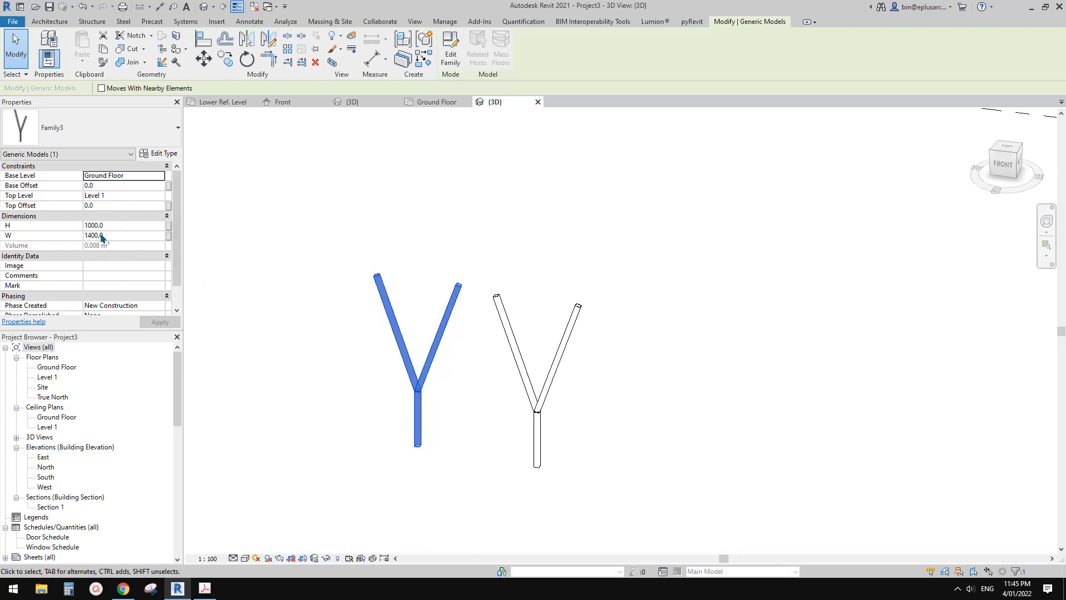
middle_click_drag(451, 320, 476, 319, "shift")
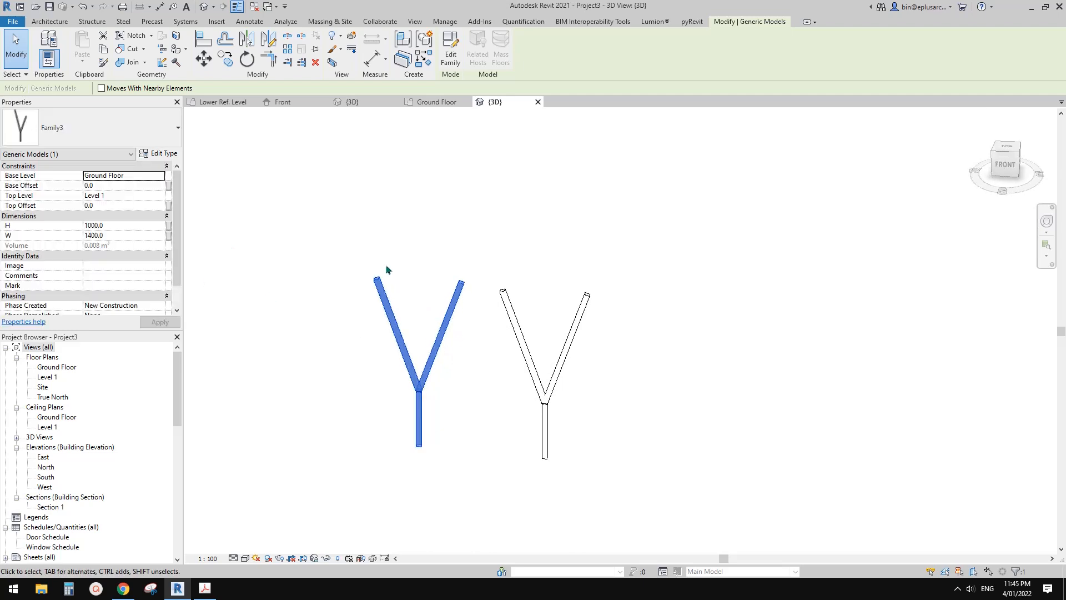
left_click(117, 235)
type("120")
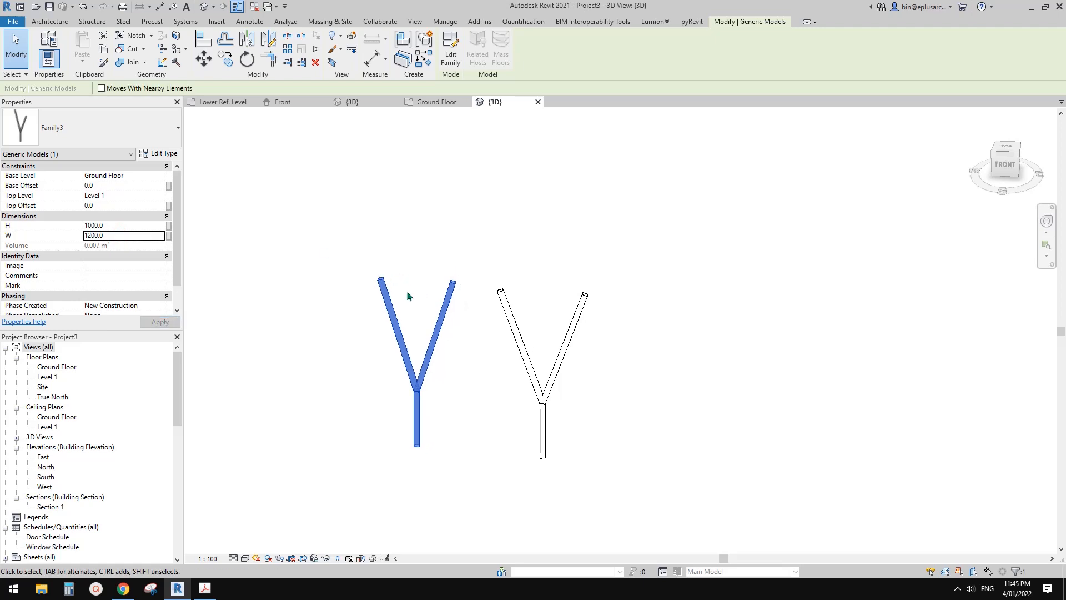
Set the top offset of the selected Y-shaped column instance to 1000.
scroll(399, 312, "down", 1)
left_click(109, 206)
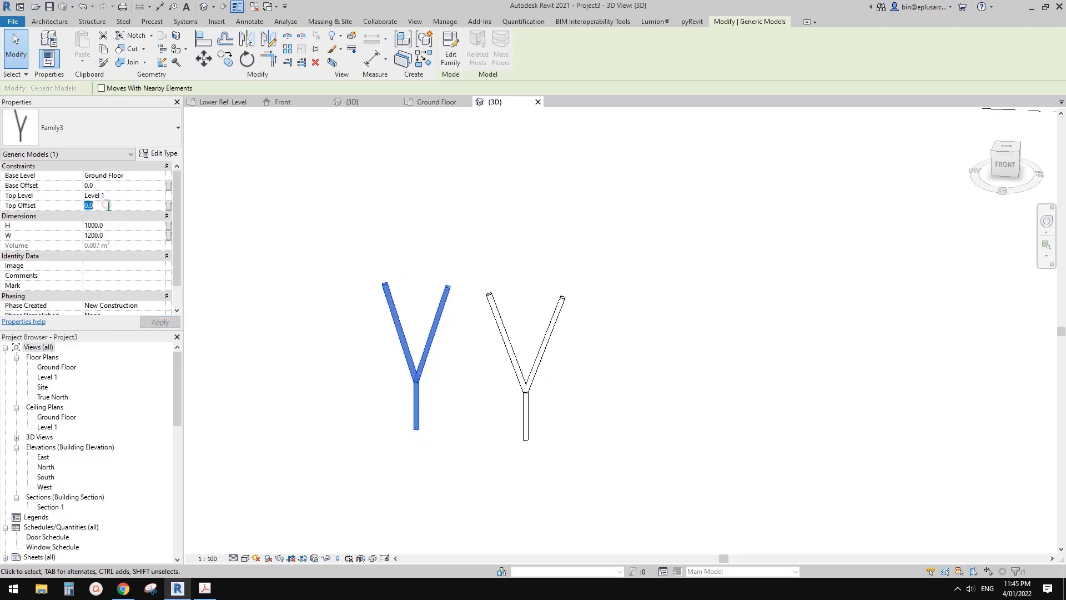
type("1000")
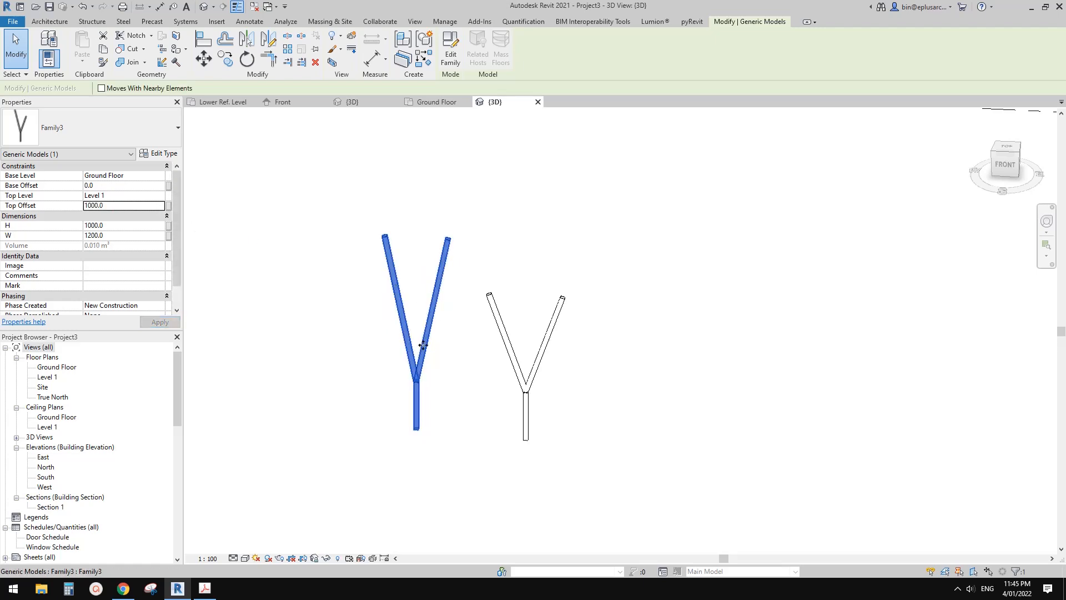
Select each of the two columns in turn and compare their arm angles, top offsets and W values.
middle_click_drag(422, 341, 524, 323)
left_click(498, 335)
key("Escape")
left_click(533, 340)
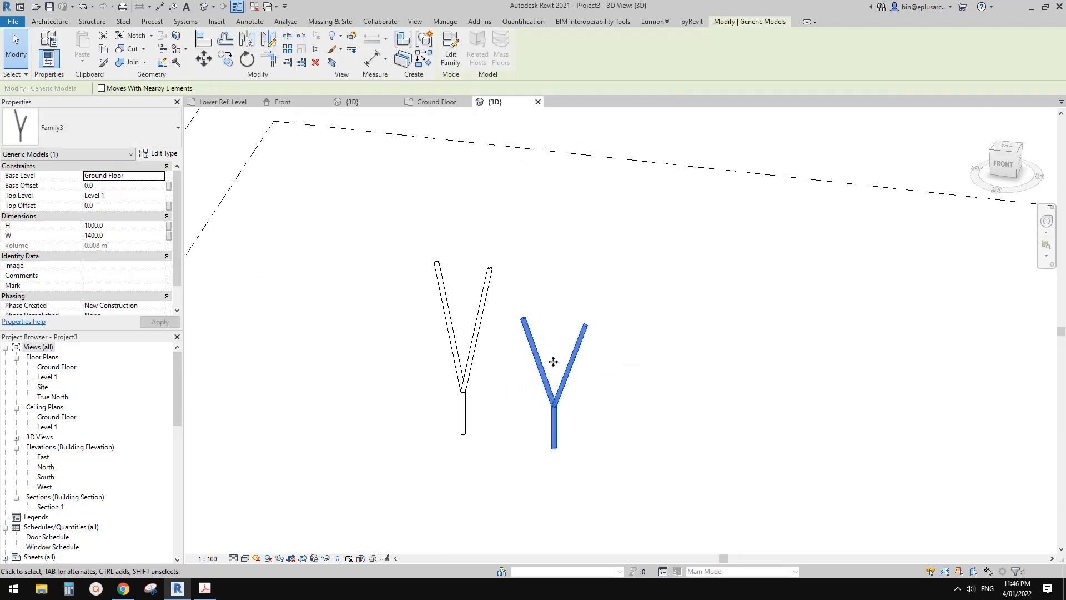
mouse_move(550, 364)
middle_mouse_down()
mouse_move(556, 343)
mouse_move(540, 342)
mouse_move(541, 356)
middle_mouse_up()
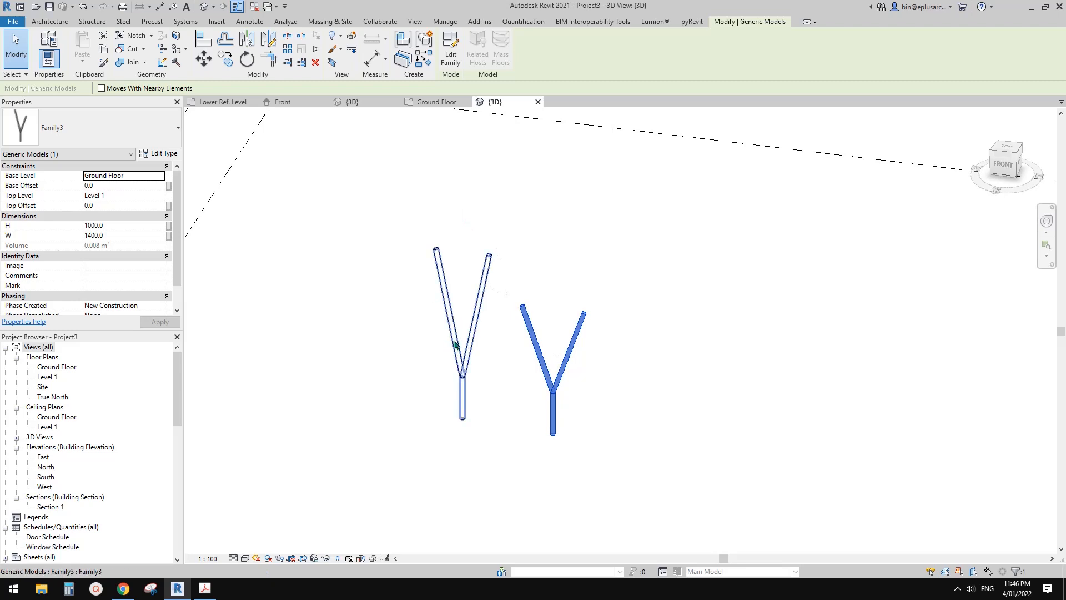
left_click(484, 327)
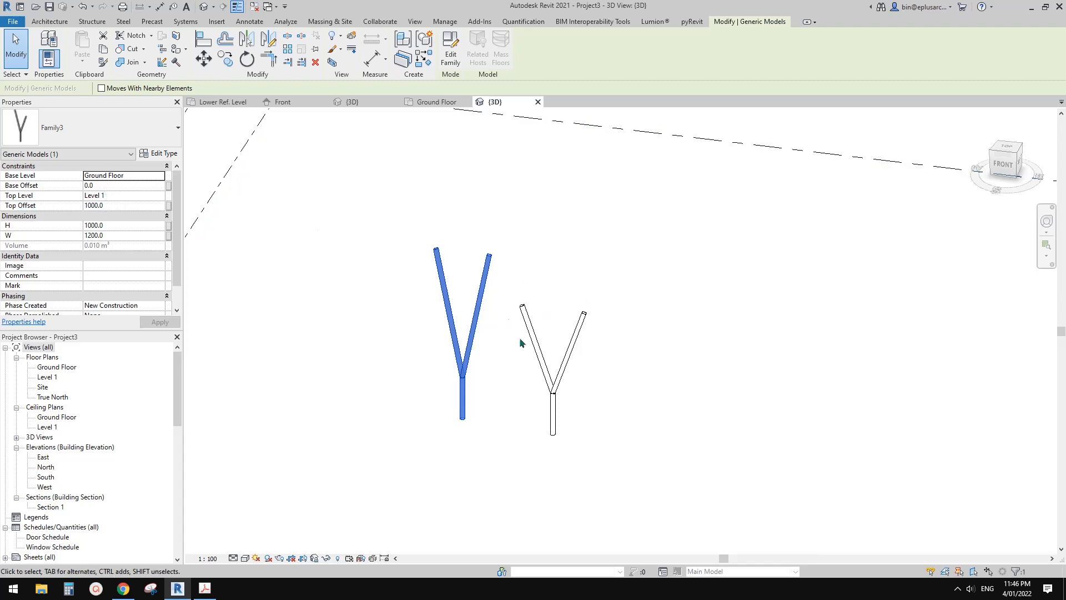
middle_click_drag(520, 339, 567, 342, "shift")
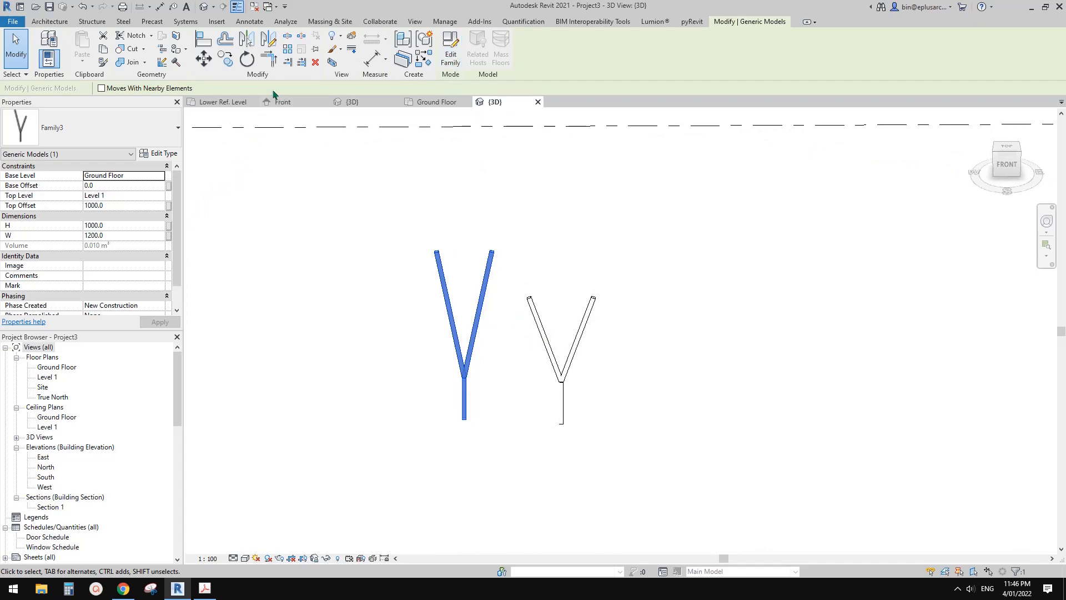
Open the Y-shaped column family for editing and display its Front elevation.
left_click(450, 50)
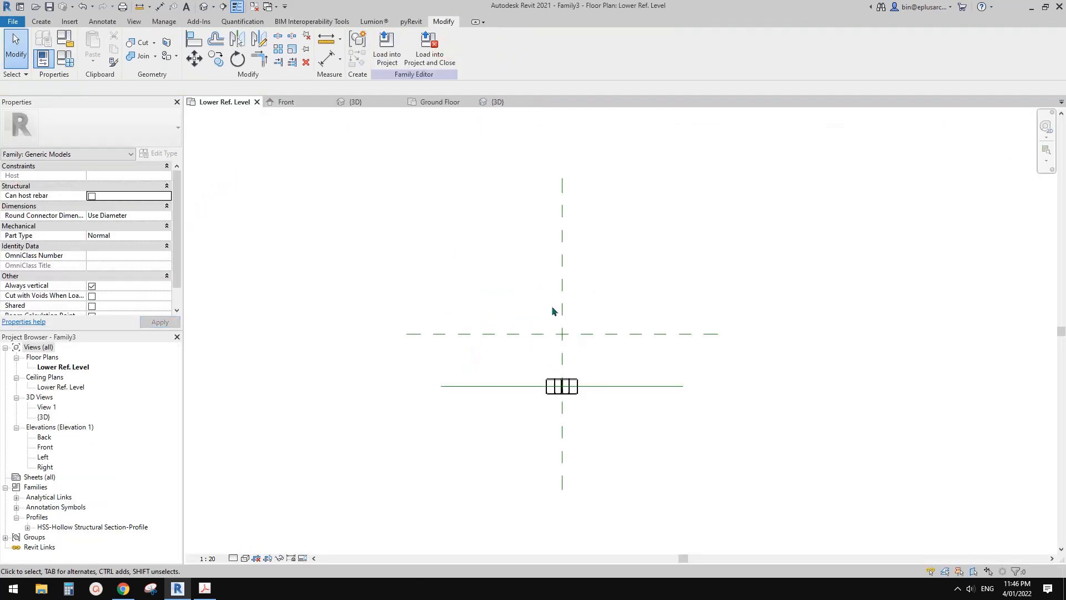
double_click(45, 447)
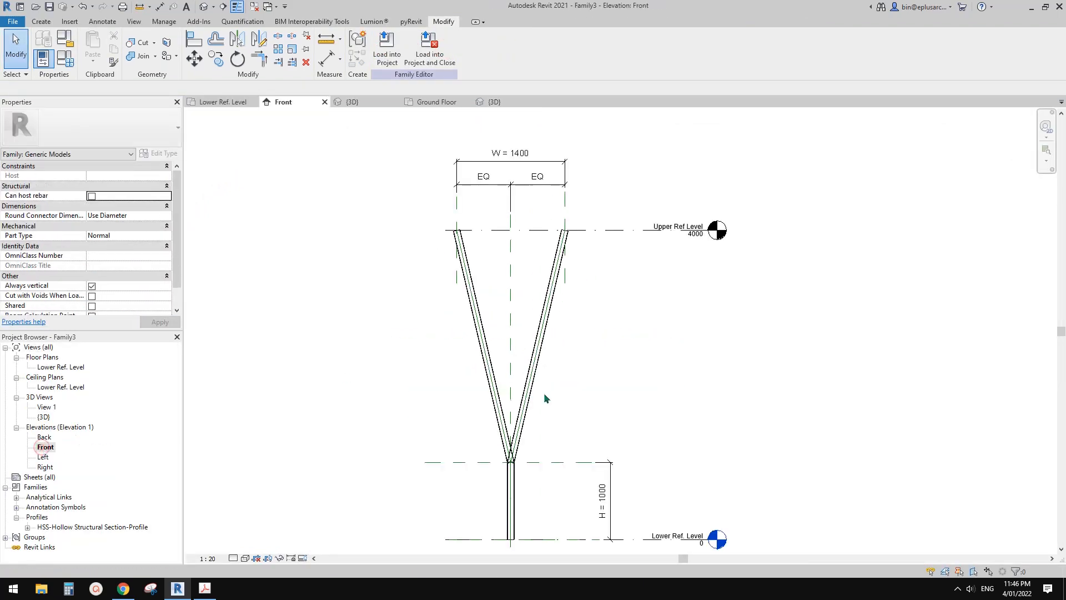
middle_click_drag(579, 373, 525, 360)
scroll(520, 345, "down", 1)
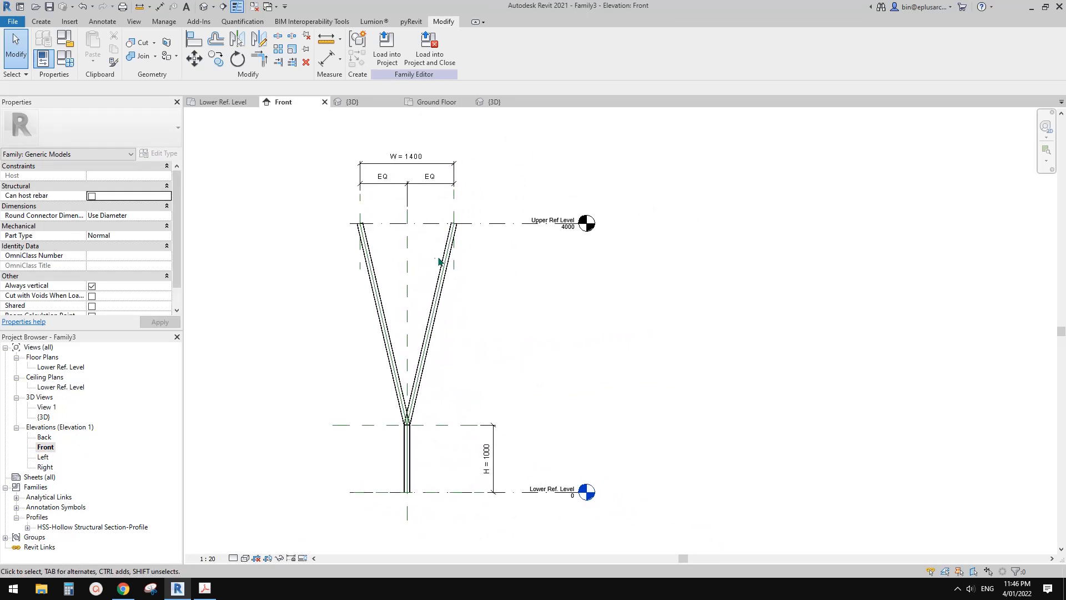
scroll(439, 261, "up", 2)
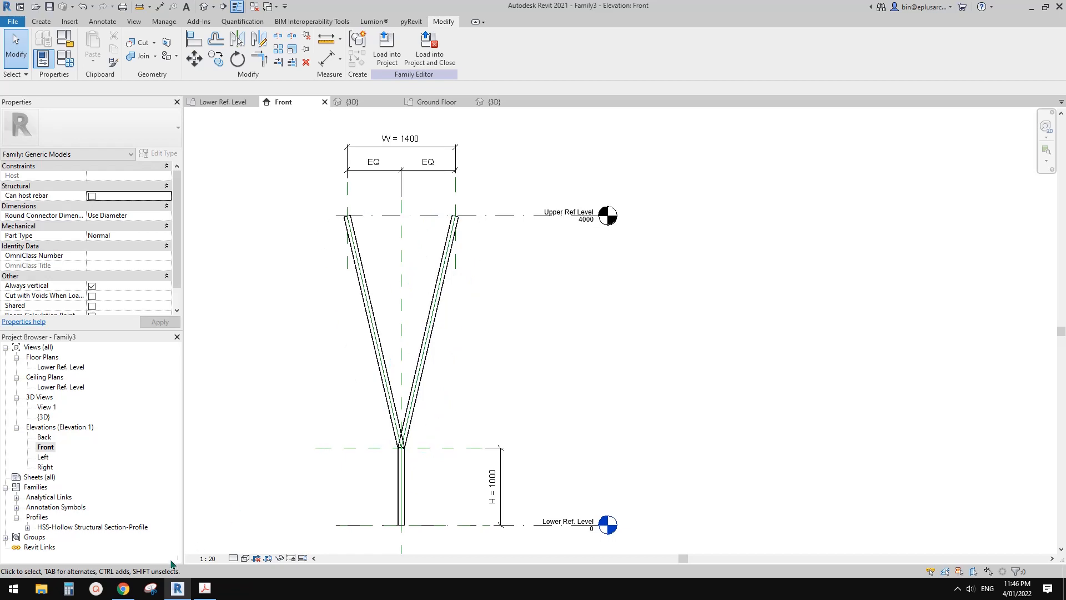
Switch to Snipping Tool and capture the whole Y-column elevation with its dimensions and reference levels.
left_click(150, 588)
left_click(219, 162)
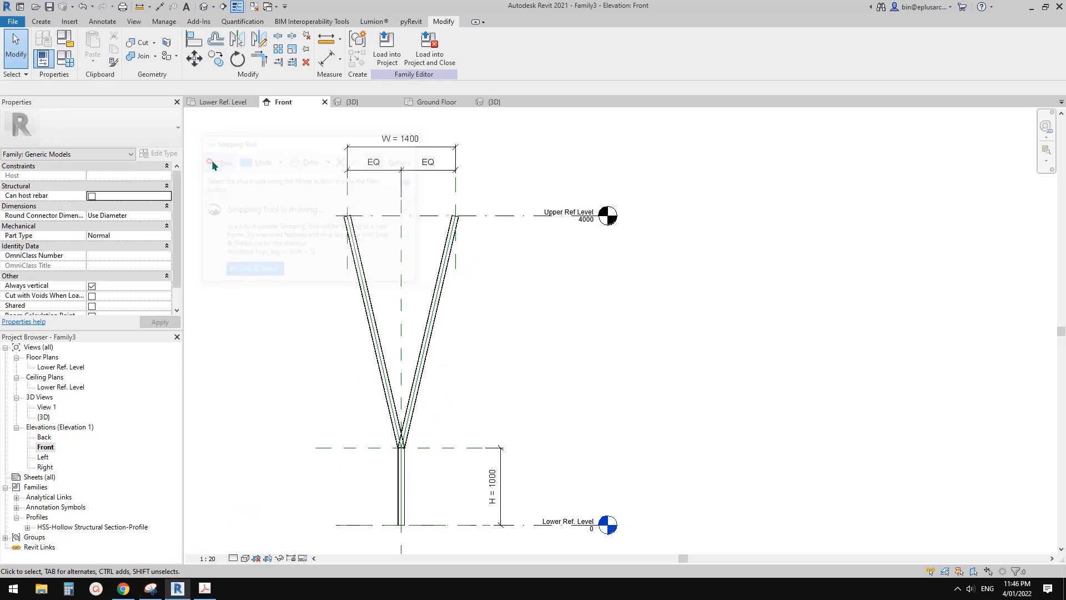
left_click_drag(251, 123, 701, 561)
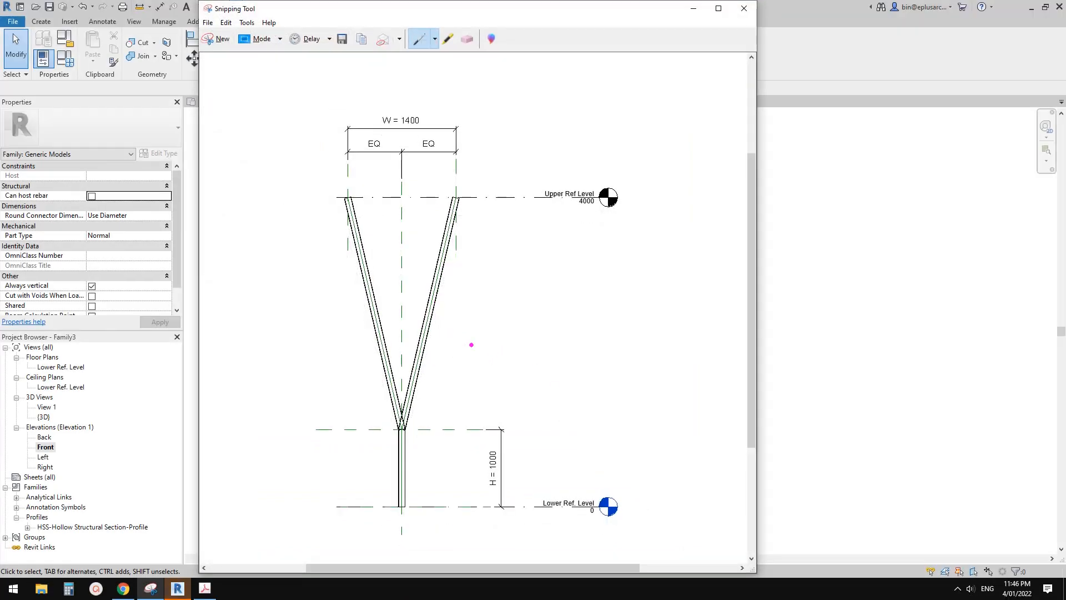
Sketch a right triangle over the right arm, mark its right angle and label the angle between the arms A.
left_click_drag(401, 197, 400, 429)
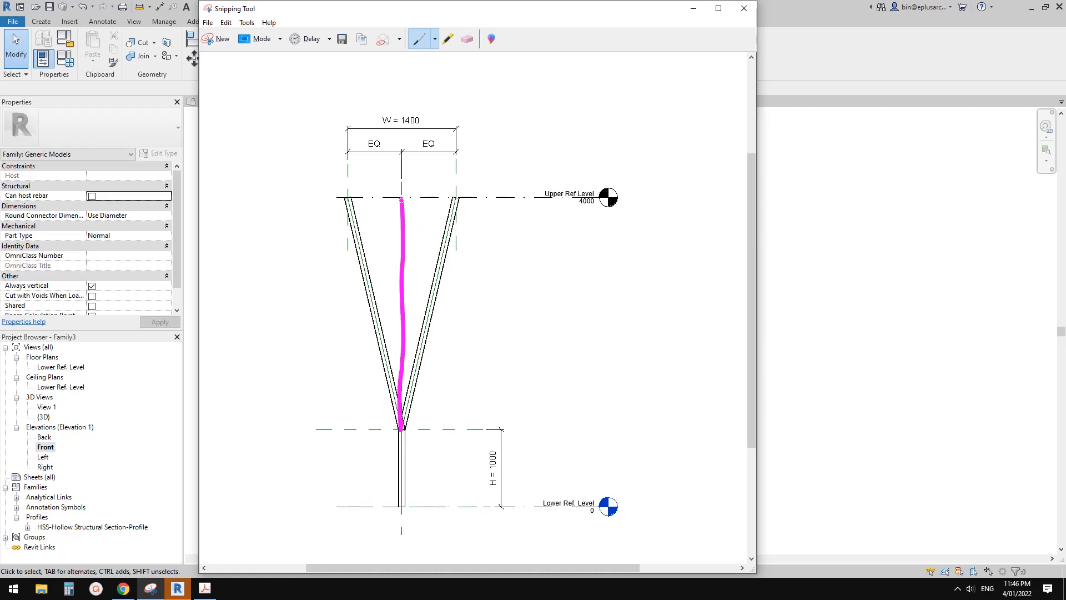
mouse_move(401, 200)
left_mouse_down()
mouse_move(459, 199)
mouse_move(400, 428)
left_mouse_up()
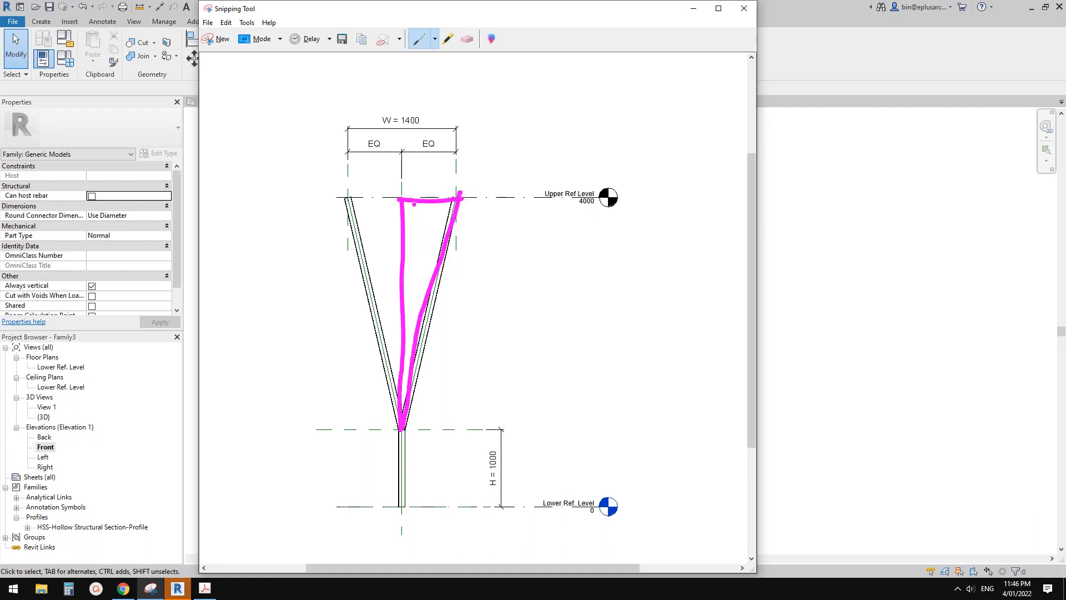
mouse_move(414, 204)
left_mouse_down()
mouse_move(413, 214)
mouse_move(402, 210)
left_mouse_up()
left_click_drag(411, 340, 381, 341)
mouse_move(393, 328)
left_mouse_down()
mouse_move(365, 300)
mouse_move(315, 287)
mouse_move(261, 282)
mouse_move(261, 312)
left_mouse_up()
left_click_drag(275, 271, 309, 325)
mouse_move(272, 300)
left_mouse_down()
mouse_move(281, 296)
mouse_move(261, 312)
mouse_move(259, 300)
left_mouse_up()
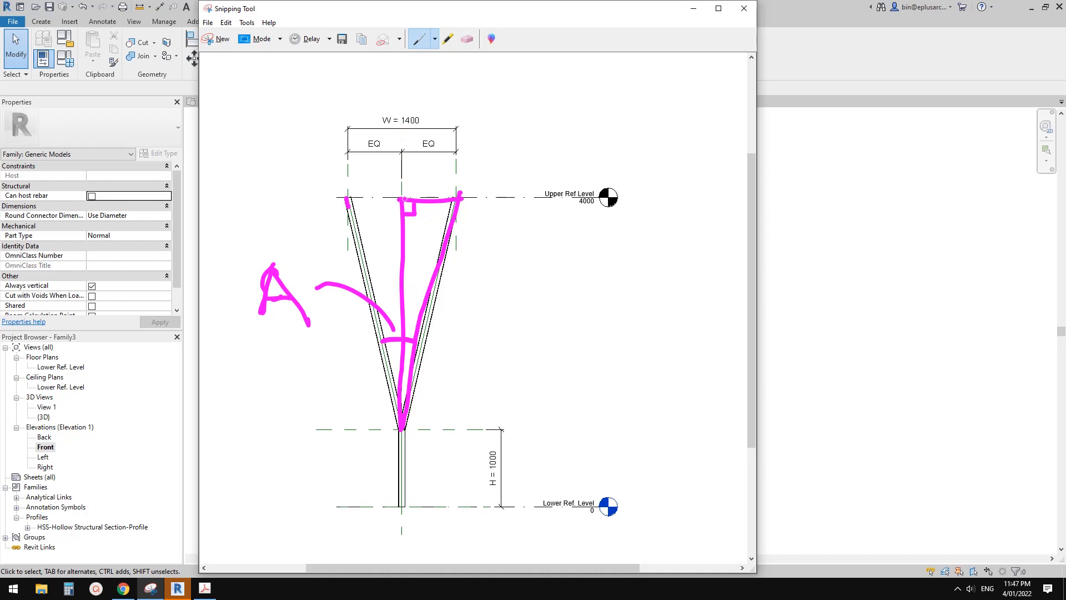
Circle the W dimension, mark the triangle's upper side as half the width and label it W/2.
mouse_move(395, 103)
left_mouse_down()
mouse_move(369, 115)
mouse_move(412, 104)
mouse_move(390, 106)
left_mouse_up()
mouse_move(401, 171)
left_mouse_down()
mouse_move(402, 187)
mouse_move(465, 177)
mouse_move(457, 187)
left_mouse_up()
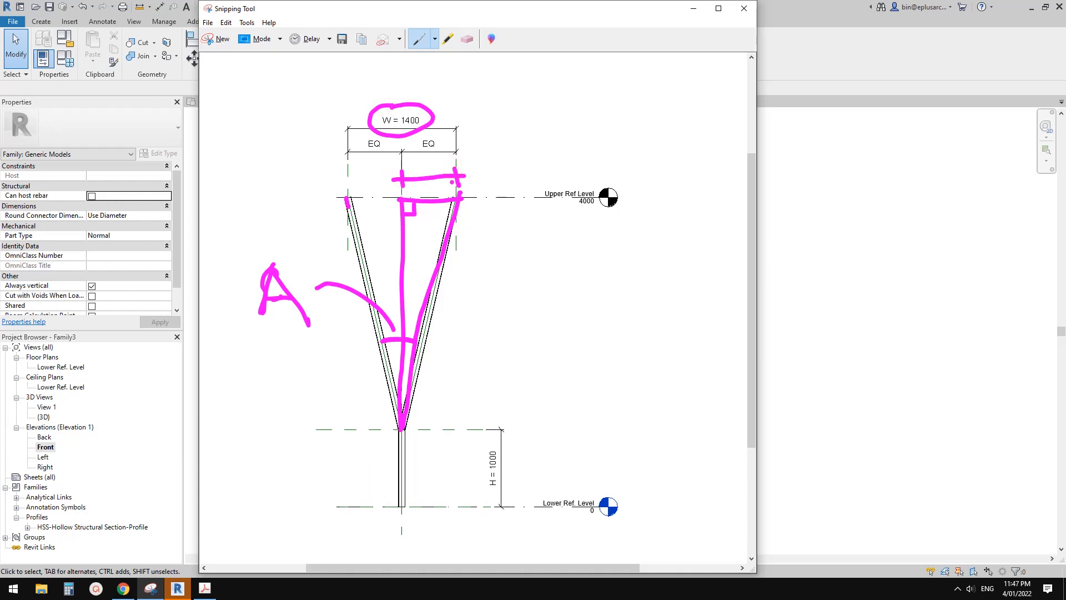
left_click_drag(495, 122, 523, 122)
mouse_move(534, 117)
left_mouse_down()
mouse_move(505, 151)
mouse_move(538, 139)
mouse_move(548, 149)
left_mouse_up()
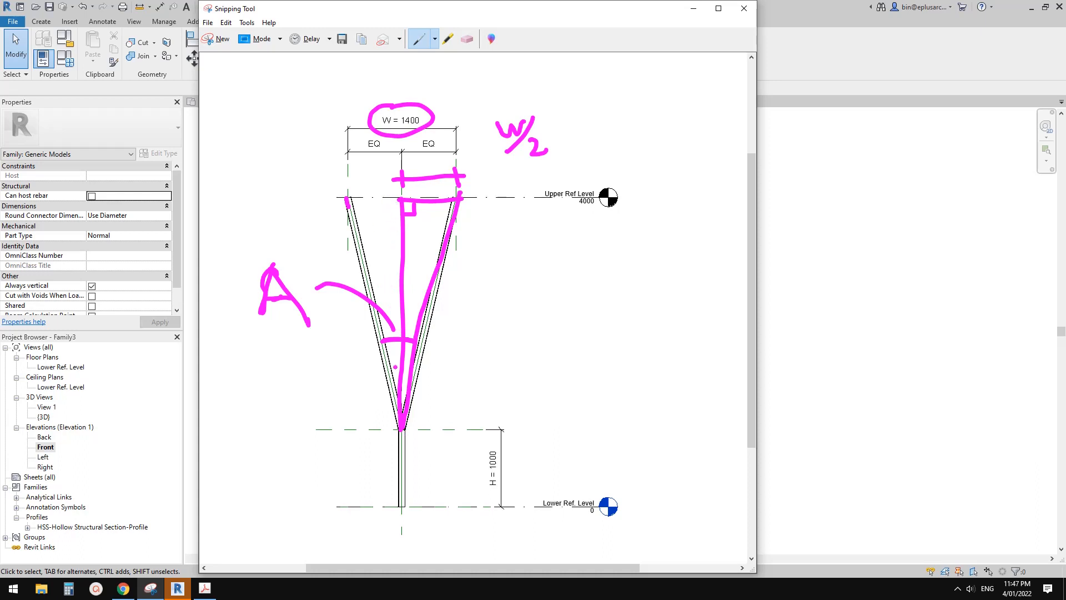
Mark the overall height between the two reference levels, circle the H dimension and label the triangle's height OA − H.
mouse_move(544, 180)
left_mouse_down()
mouse_move(545, 527)
mouse_move(554, 499)
left_mouse_up()
left_click_drag(536, 216, 555, 189)
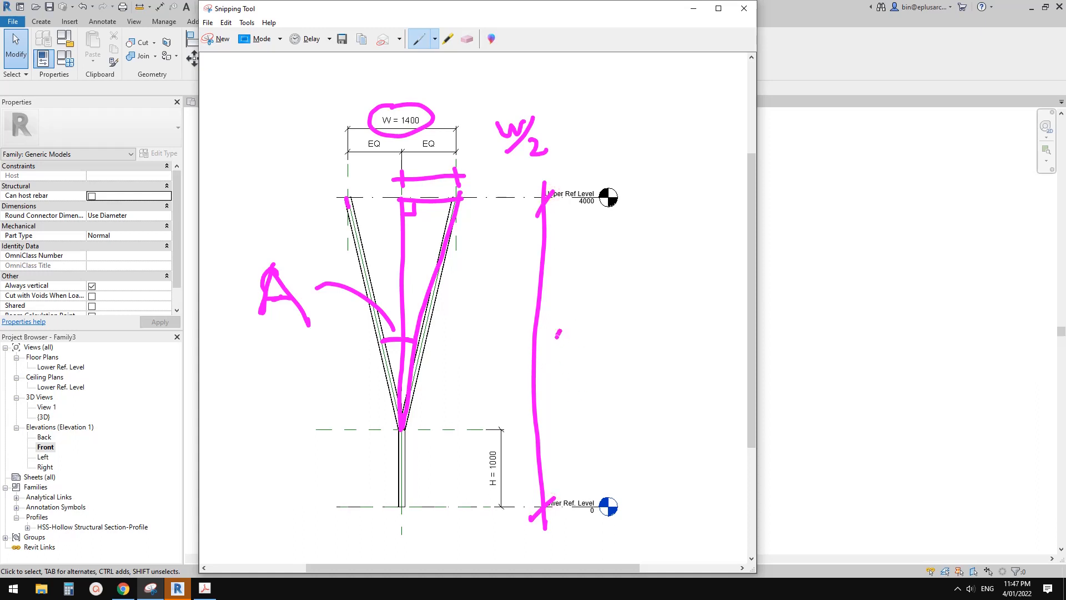
mouse_move(558, 333)
left_mouse_down()
mouse_move(583, 320)
mouse_move(591, 345)
mouse_move(599, 334)
left_mouse_up()
left_click(573, 326)
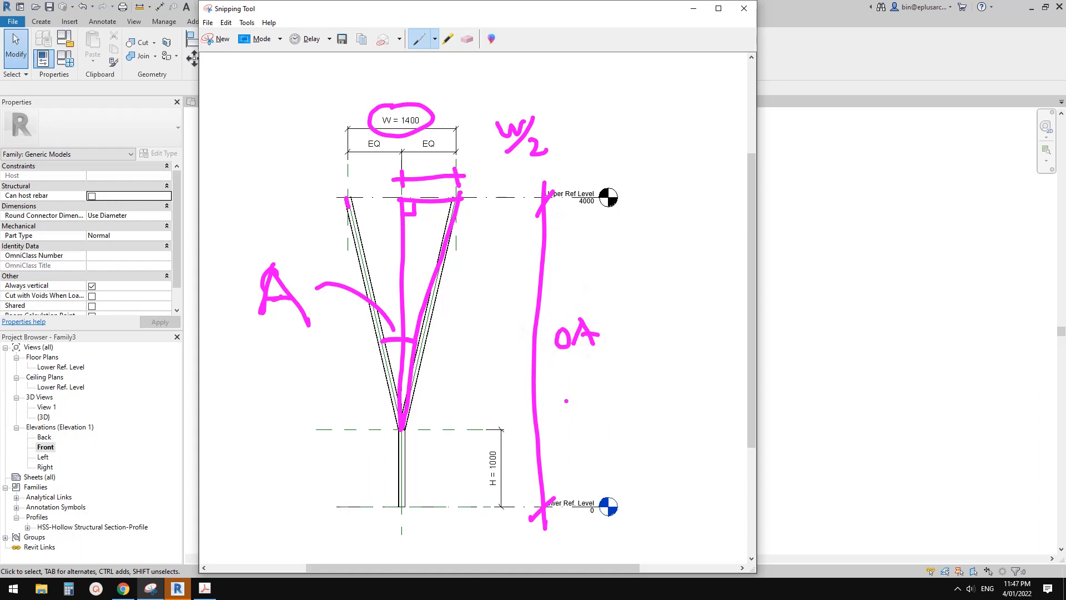
mouse_move(504, 427)
left_mouse_down()
mouse_move(481, 513)
mouse_move(502, 423)
left_mouse_up()
left_click_drag(611, 340, 632, 335)
left_click_drag(649, 318, 649, 326)
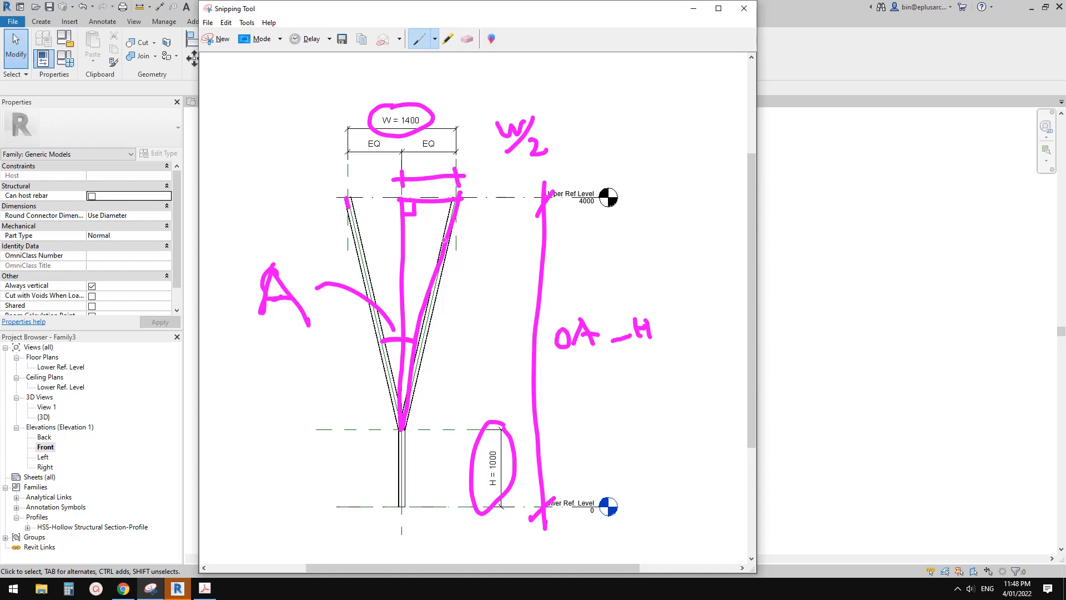
Hatch the right triangle and write the formula tan(A/2) = (W/2) / (OA − H) on the snip.
left_click_drag(428, 209, 406, 229)
mouse_move(439, 219)
left_mouse_down()
mouse_move(415, 239)
mouse_move(406, 286)
left_mouse_up()
left_click_drag(420, 291, 414, 295)
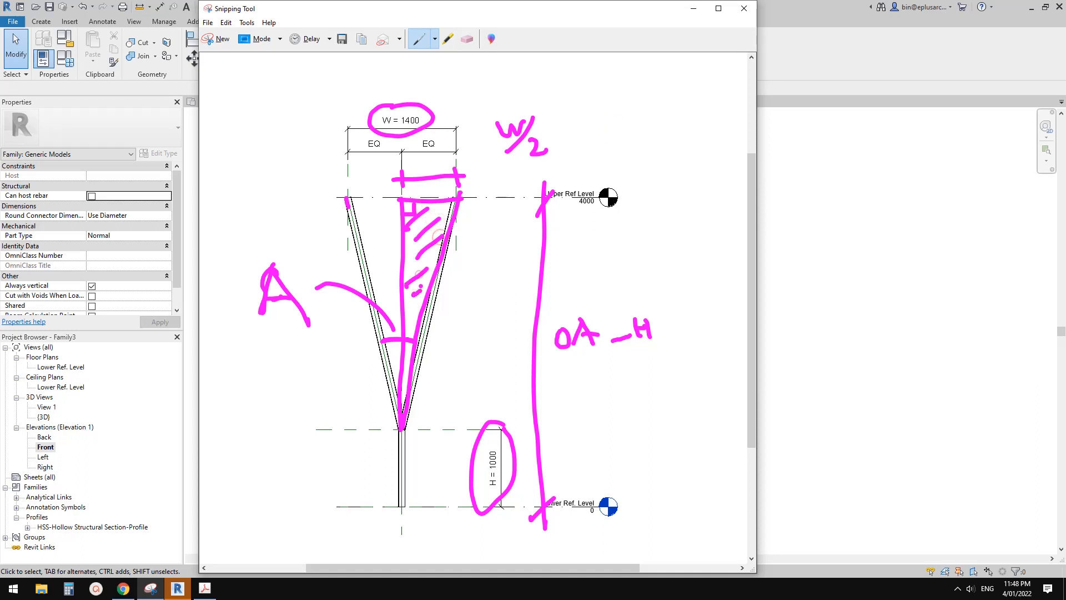
mouse_move(567, 68)
left_mouse_down()
mouse_move(570, 95)
mouse_move(576, 79)
mouse_move(622, 96)
mouse_move(642, 62)
mouse_move(655, 81)
mouse_move(638, 103)
mouse_move(654, 104)
left_mouse_up()
mouse_move(658, 71)
left_mouse_down()
mouse_move(659, 106)
mouse_move(695, 85)
mouse_move(693, 98)
left_mouse_up()
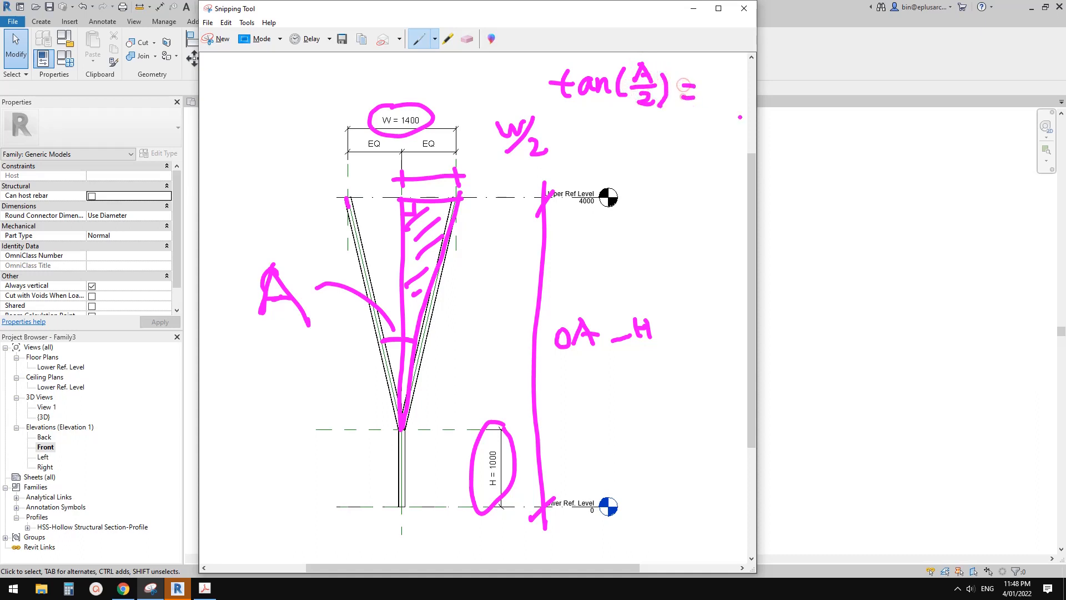
left_click_drag(757, 108, 912, 121)
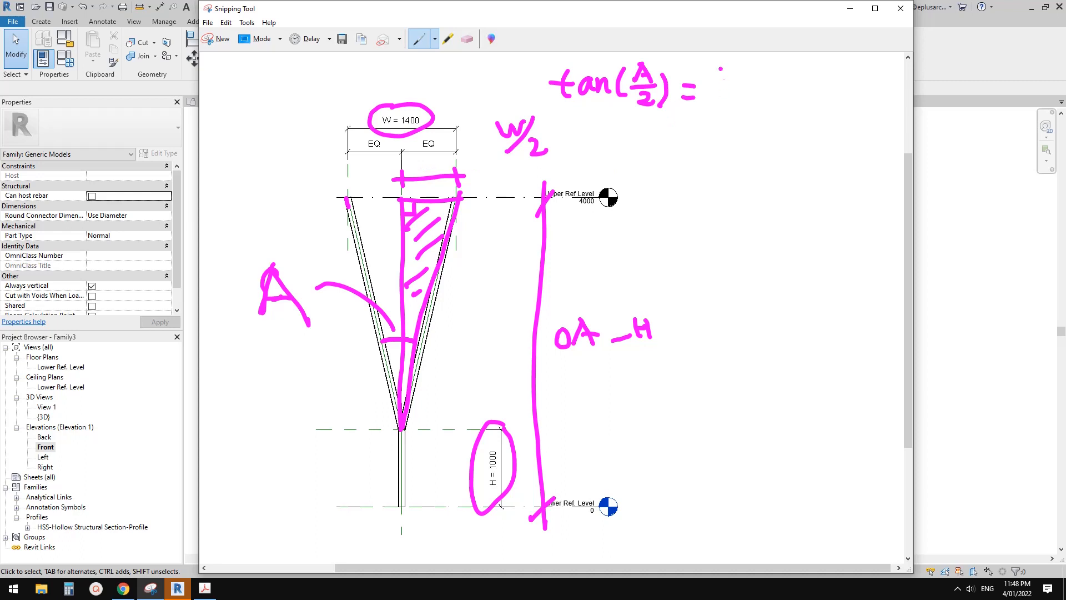
mouse_move(721, 69)
left_mouse_down()
mouse_move(738, 70)
mouse_move(717, 94)
mouse_move(743, 89)
mouse_move(782, 103)
left_mouse_up()
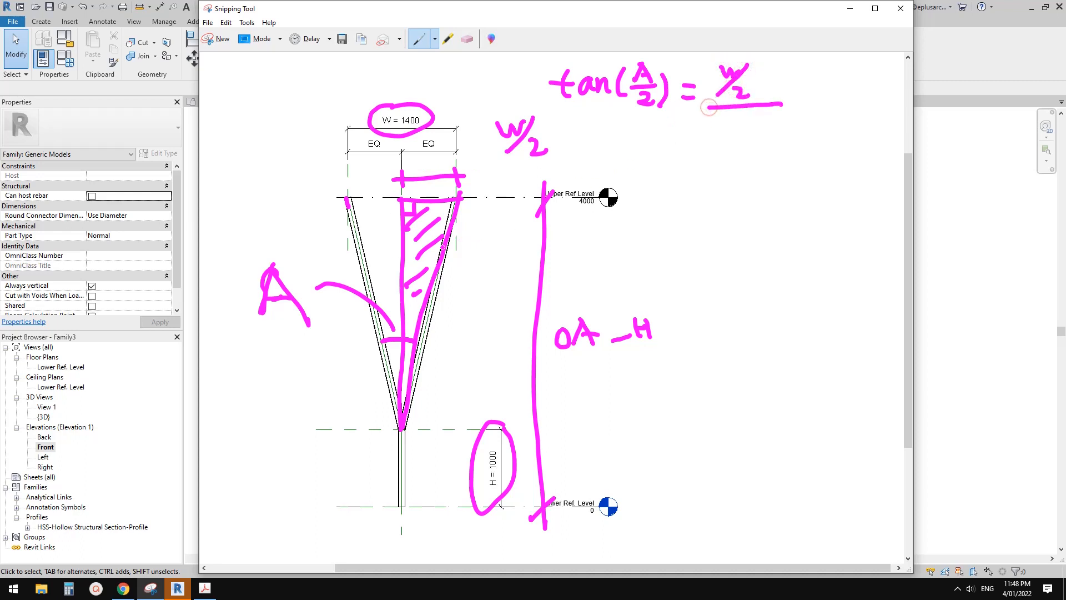
mouse_move(720, 126)
left_mouse_down()
mouse_move(711, 146)
mouse_move(721, 127)
mouse_move(748, 148)
mouse_move(743, 136)
mouse_move(777, 131)
mouse_move(803, 147)
mouse_move(798, 104)
left_mouse_up()
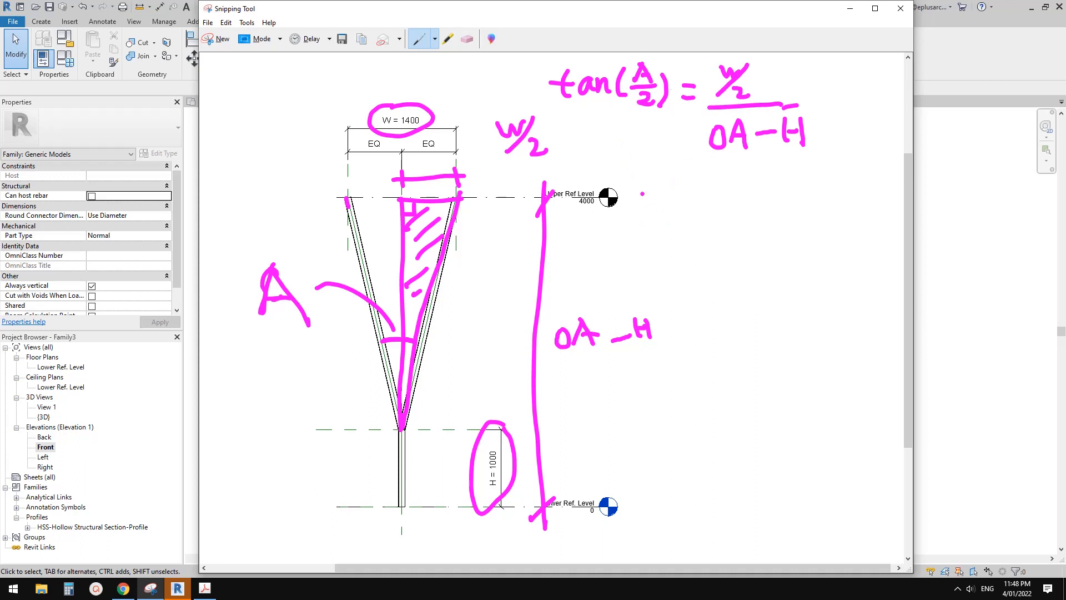
Write the question W = ? beneath the tangent formula.
left_click_drag(637, 198, 701, 204)
left_click_drag(676, 219, 720, 214)
left_click(719, 232)
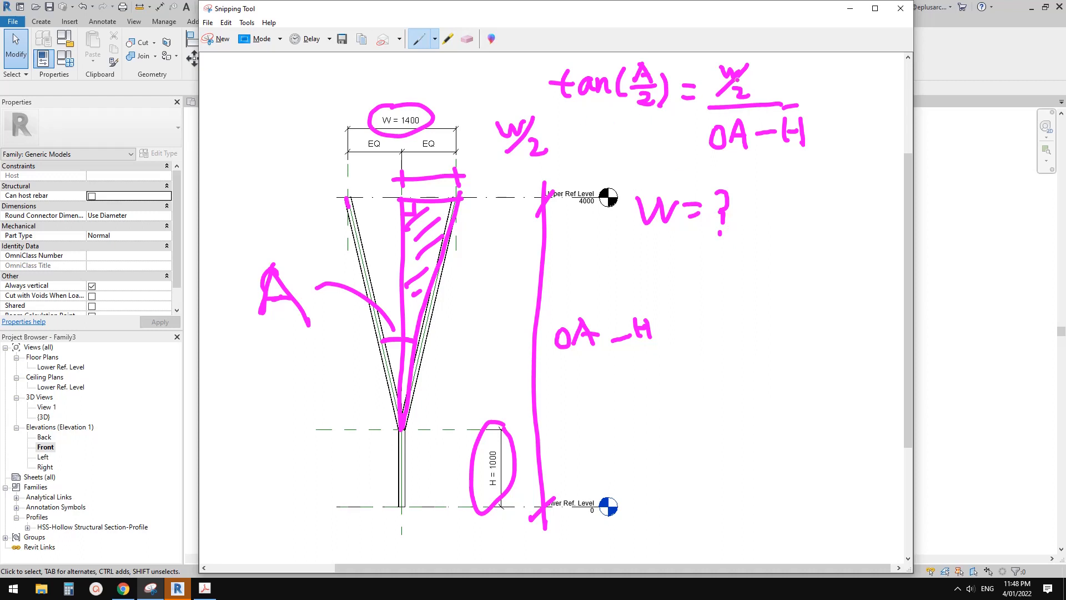
Write the rearranged formula W/2 = tan(A/2) * (OA − H) below the W question, widening the Snipping Tool window to fit it.
mouse_move(596, 252)
left_mouse_down()
mouse_move(613, 265)
mouse_move(627, 252)
left_mouse_up()
mouse_move(594, 286)
left_mouse_down()
mouse_move(635, 254)
mouse_move(621, 283)
mouse_move(636, 290)
mouse_move(679, 270)
left_mouse_up()
mouse_move(660, 281)
left_mouse_down()
mouse_move(707, 283)
mouse_move(717, 265)
mouse_move(738, 283)
mouse_move(761, 283)
left_mouse_up()
left_click(696, 267)
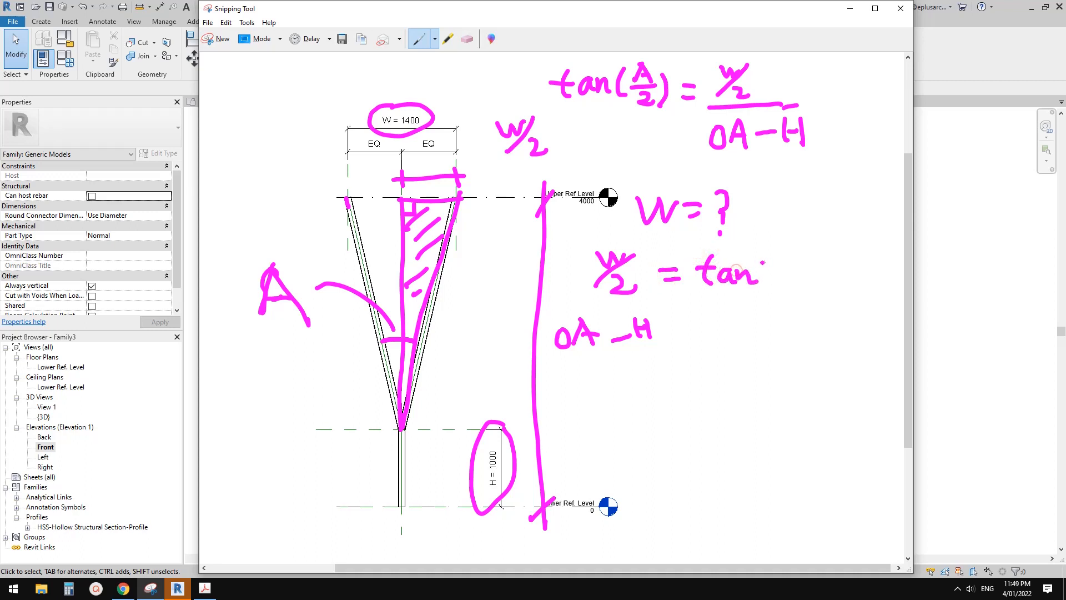
mouse_move(776, 246)
left_mouse_down()
mouse_move(769, 284)
mouse_move(785, 251)
mouse_move(792, 268)
left_mouse_up()
left_click_drag(772, 273, 803, 281)
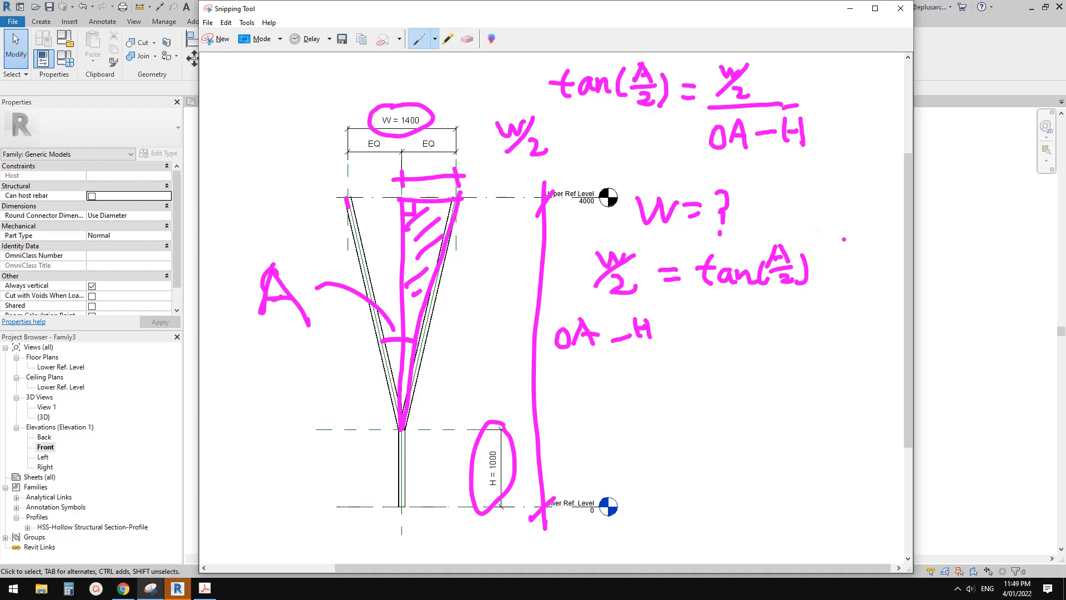
mouse_move(820, 273)
left_mouse_down()
mouse_move(831, 257)
mouse_move(833, 272)
mouse_move(878, 248)
mouse_move(887, 278)
left_mouse_up()
left_click_drag(870, 268, 980, 259)
mouse_move(894, 267)
left_mouse_down()
mouse_move(923, 275)
mouse_move(934, 265)
left_mouse_up()
left_click_drag(933, 254, 944, 290)
left_click_drag(849, 250, 848, 284)
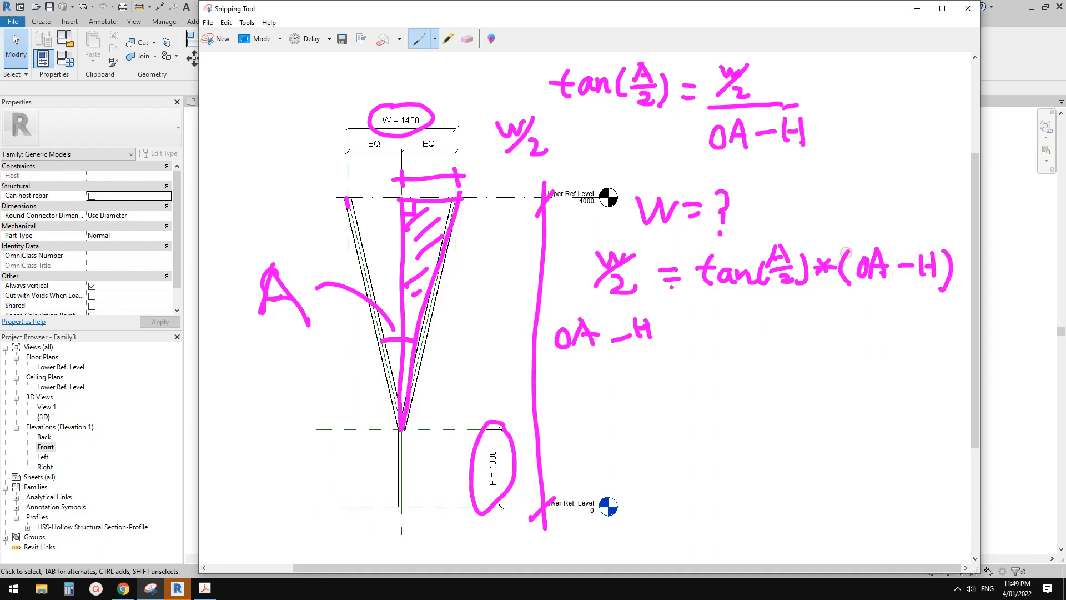
Strike out the divisor 2 under W, append * 2 to the other side of the formula and underline that expression.
left_click_drag(603, 275, 633, 301)
mouse_move(921, 309)
left_mouse_down()
mouse_move(913, 303)
mouse_move(917, 314)
mouse_move(937, 302)
mouse_move(949, 315)
left_mouse_up()
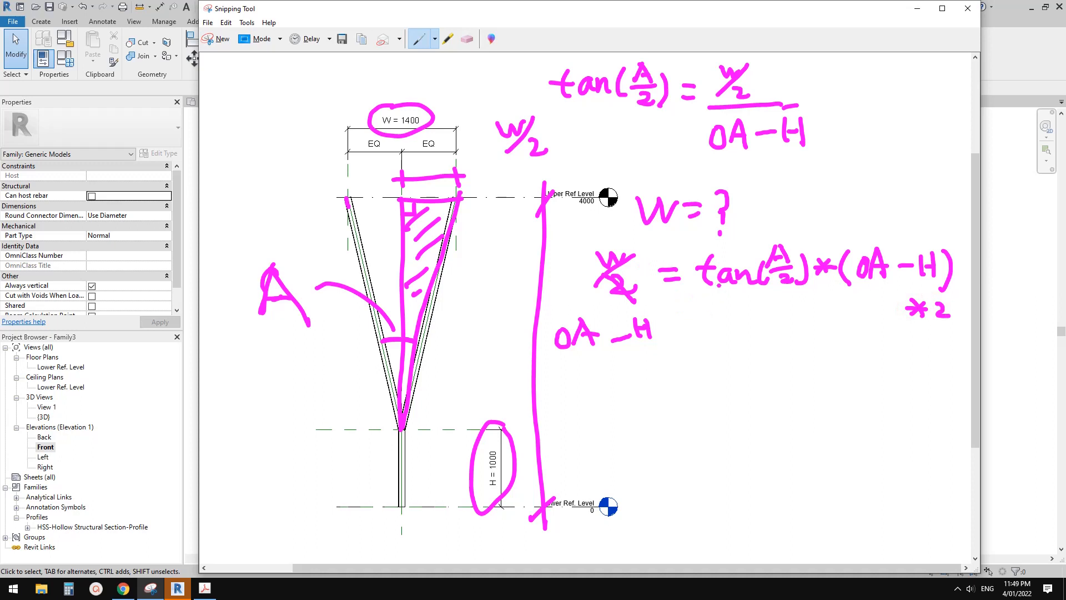
mouse_move(700, 303)
left_mouse_down()
mouse_move(810, 305)
mouse_move(942, 331)
left_mouse_up()
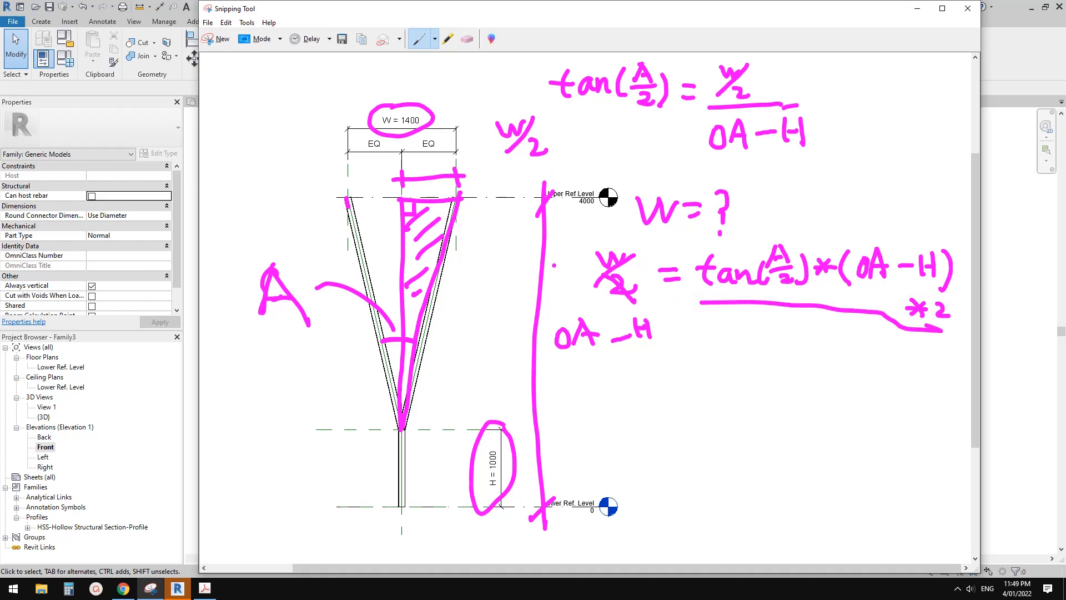
Switch back to Revit and add an aligned dimension between the Upper and Lower Ref Levels in the Front elevation.
left_click(178, 589)
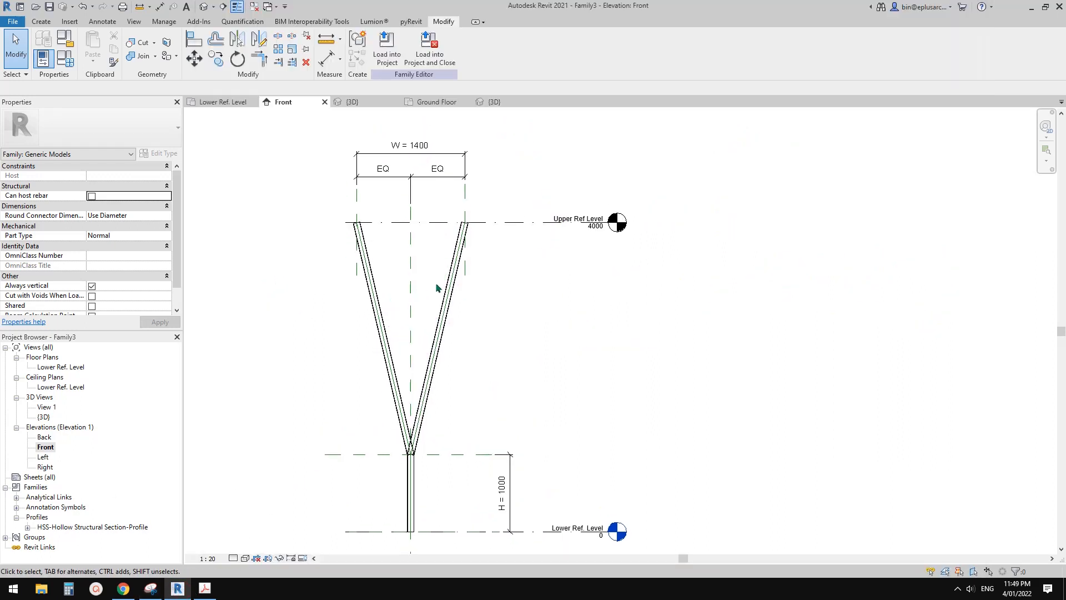
middle_click_drag(450, 301, 452, 261)
key("d")
key("i")
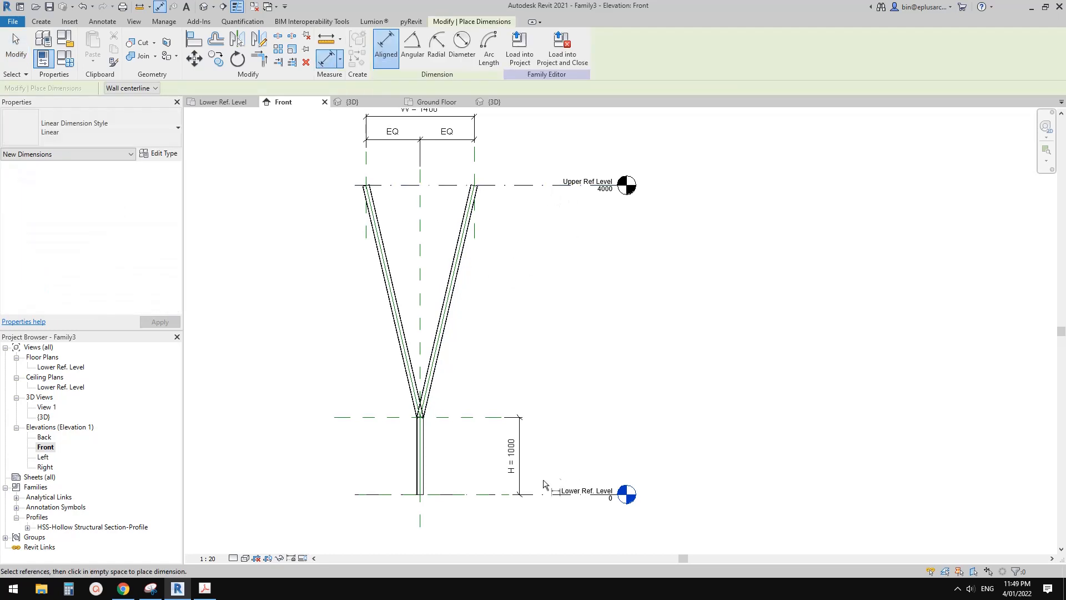
left_click(557, 188)
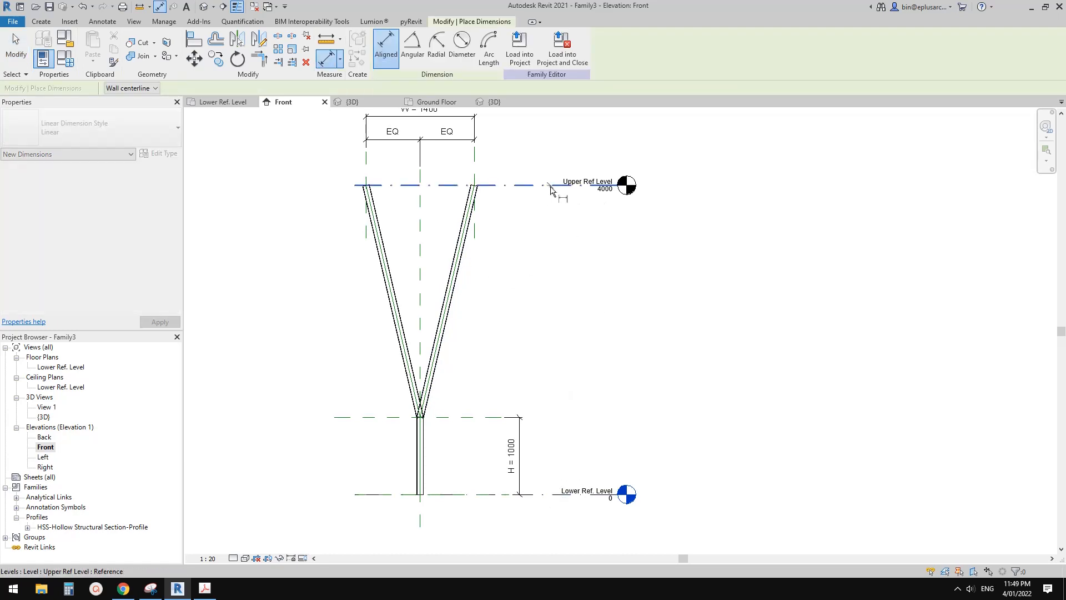
left_click(544, 489)
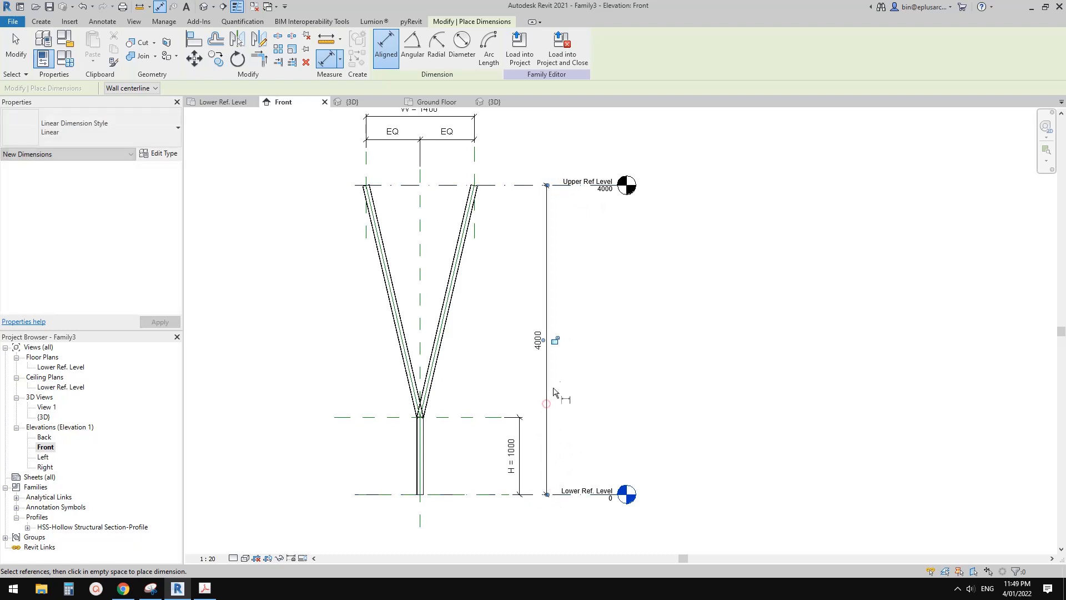
left_click(547, 403)
key("Escape")
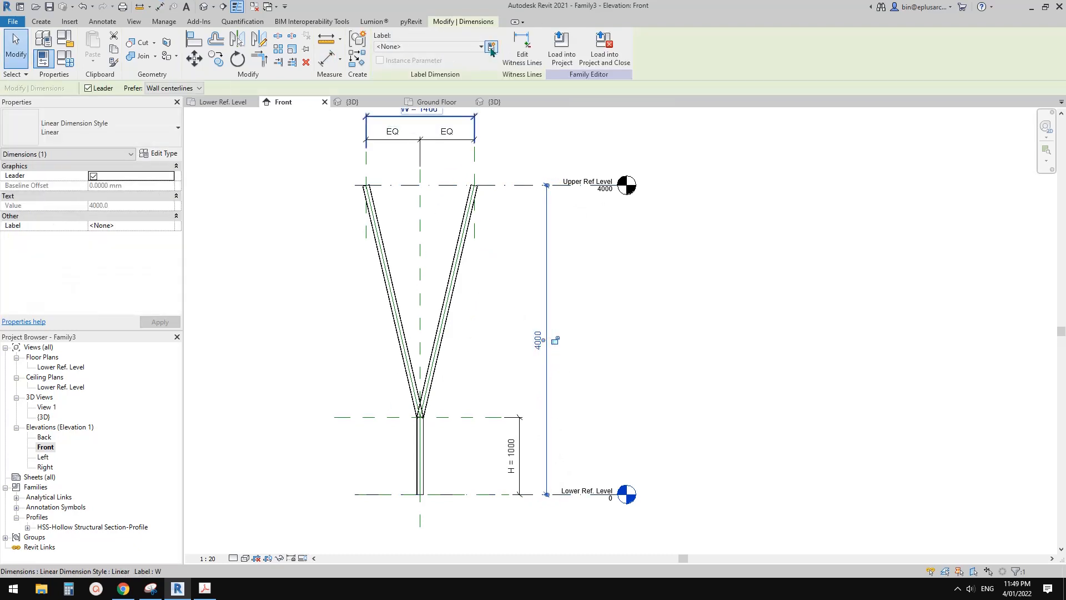
Label the overall height dimension with a new reporting family parameter named OA.
left_click(492, 47)
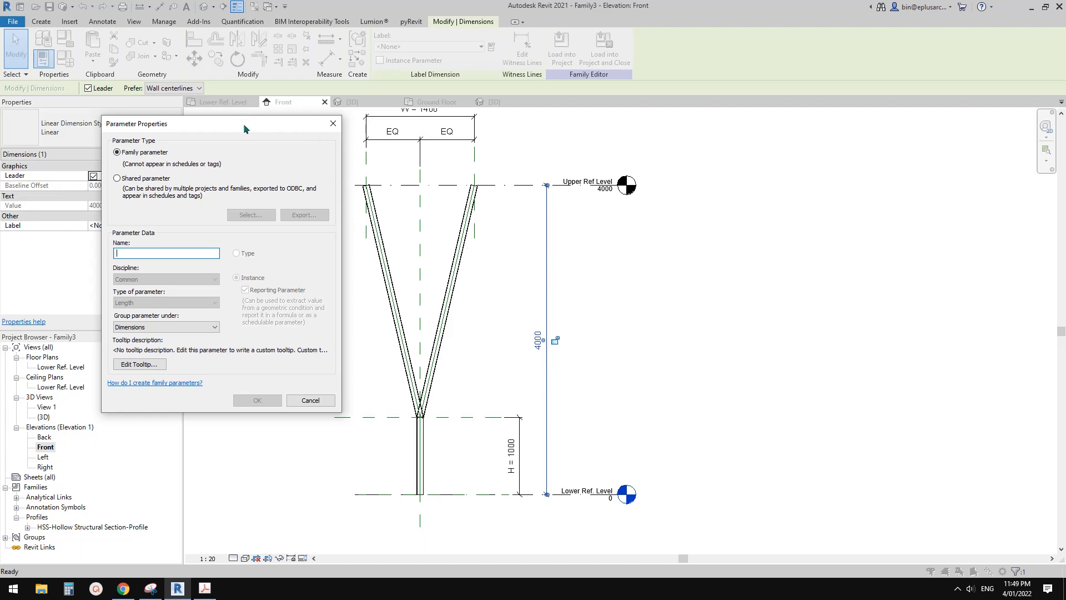
left_click_drag(244, 128, 375, 155)
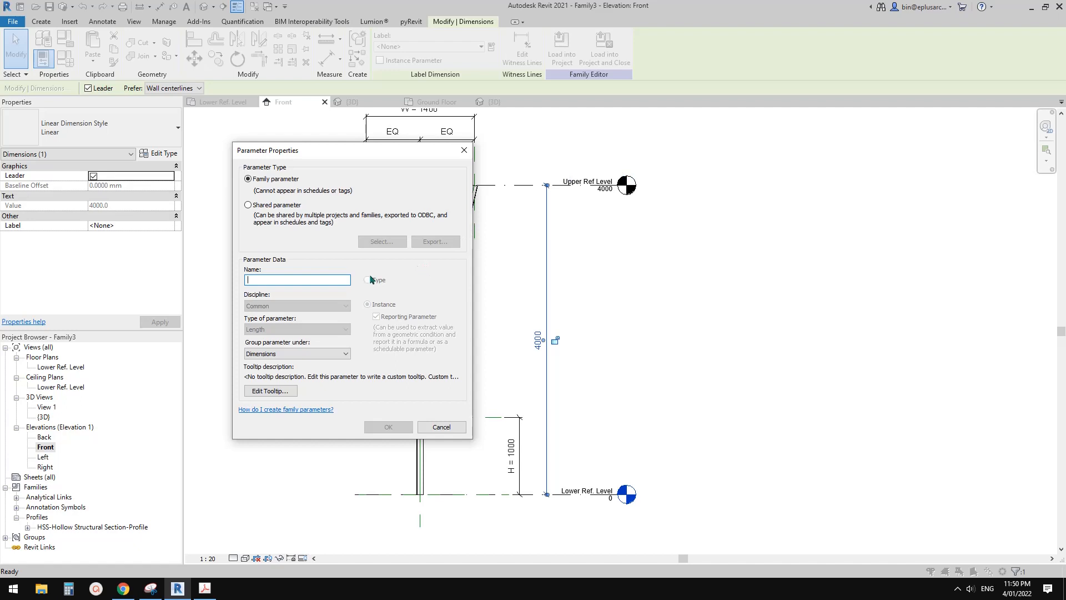
type("OA")
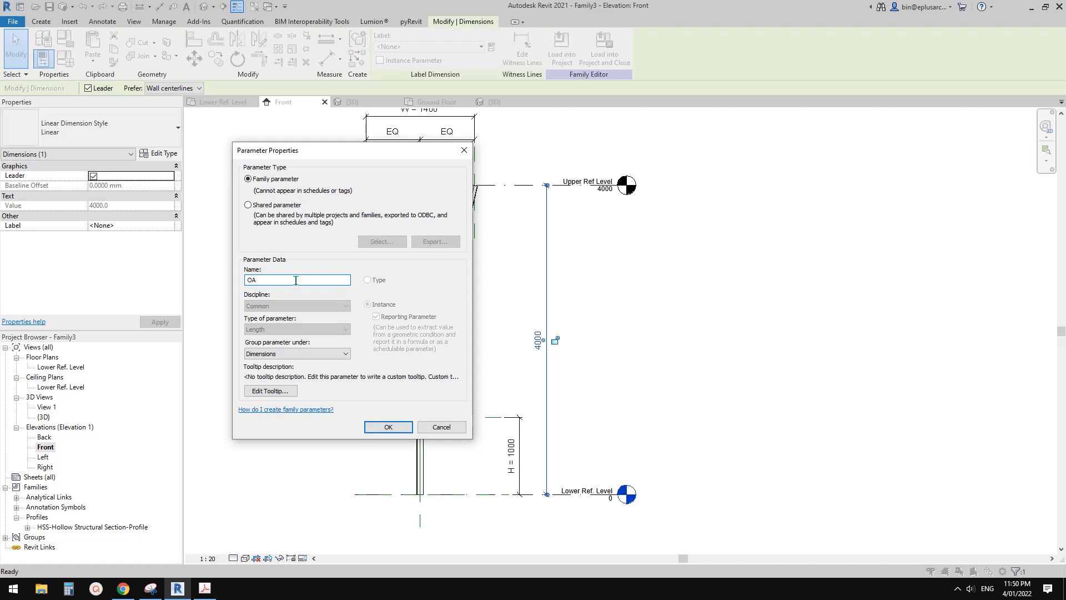
left_click(388, 427)
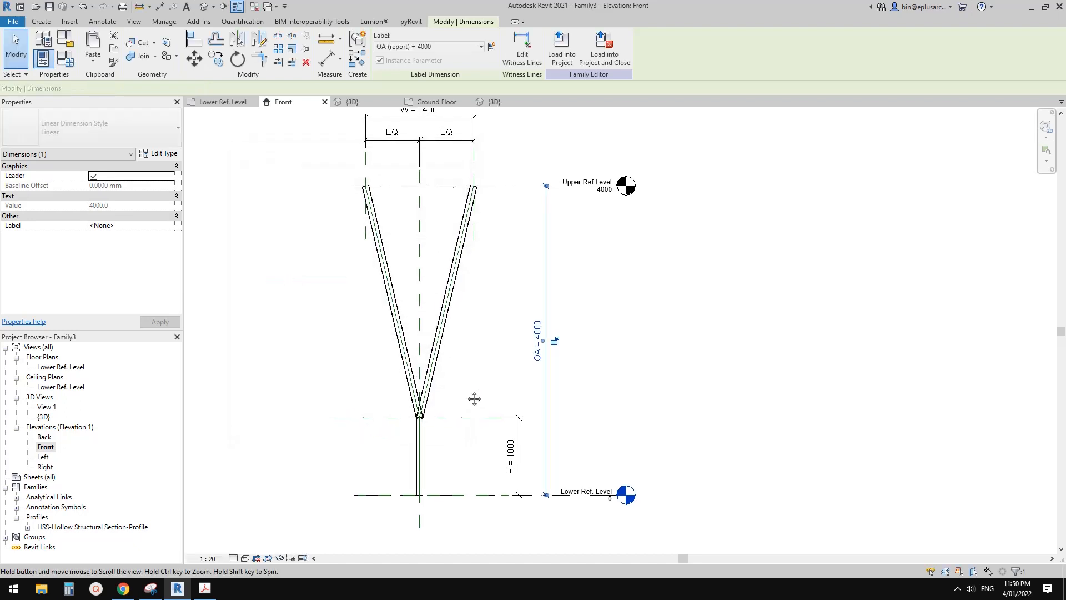
middle_click_drag(421, 345, 432, 340)
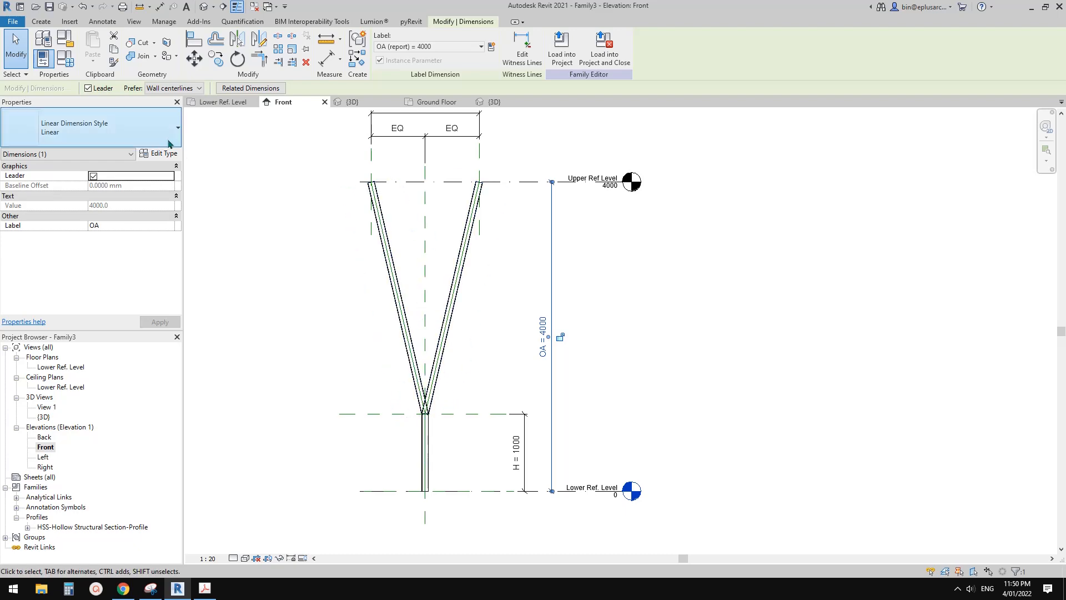
Add an instance family parameter named A of type Angle, grouped under Dimensions.
left_click(72, 66)
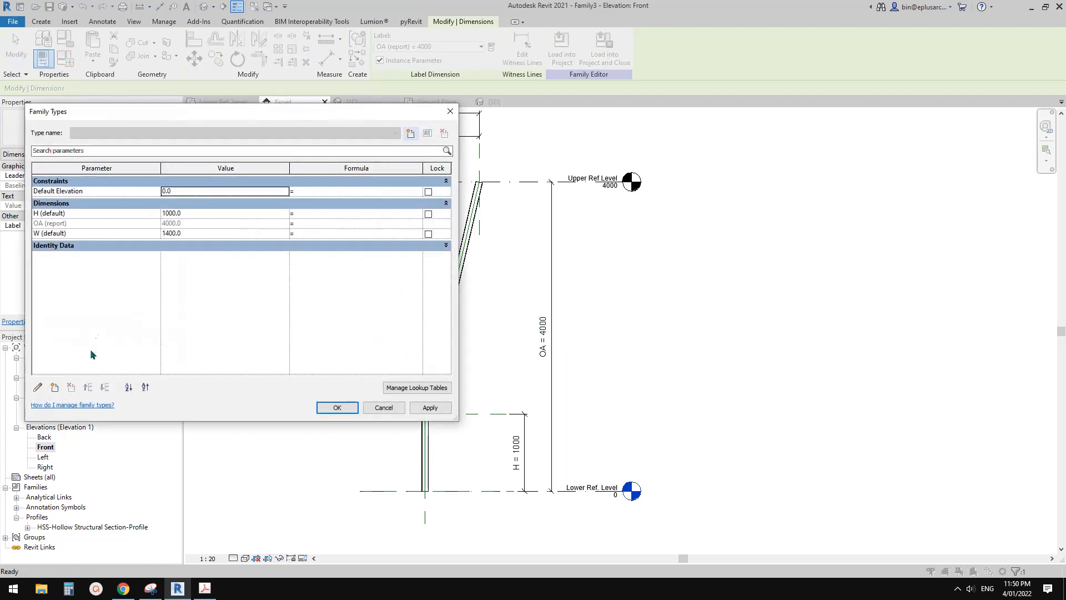
left_click(54, 387)
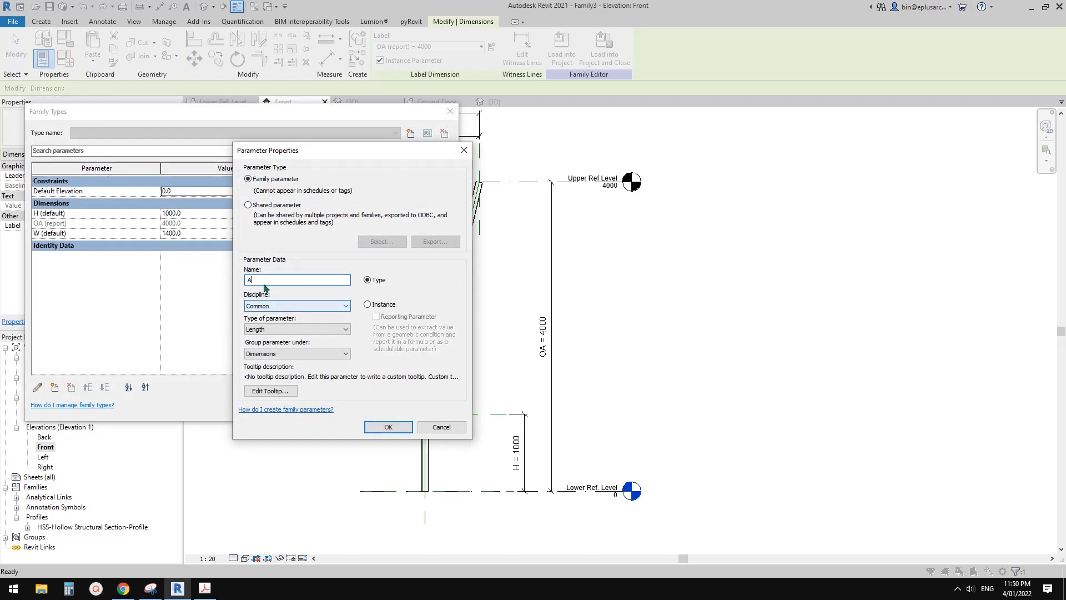
type("A")
left_click(283, 329)
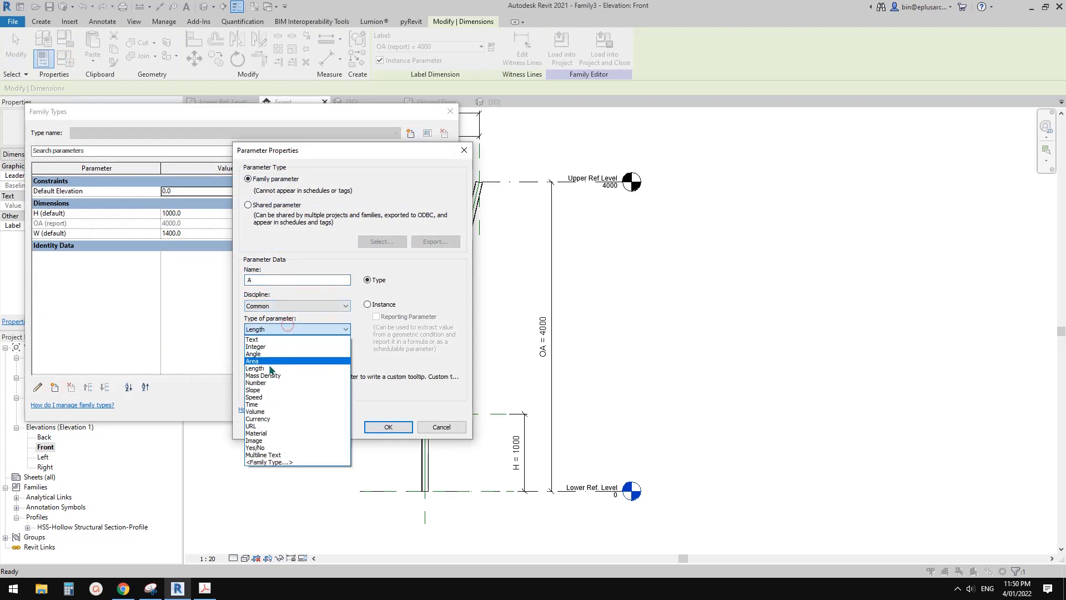
left_click(268, 358)
left_click(368, 305)
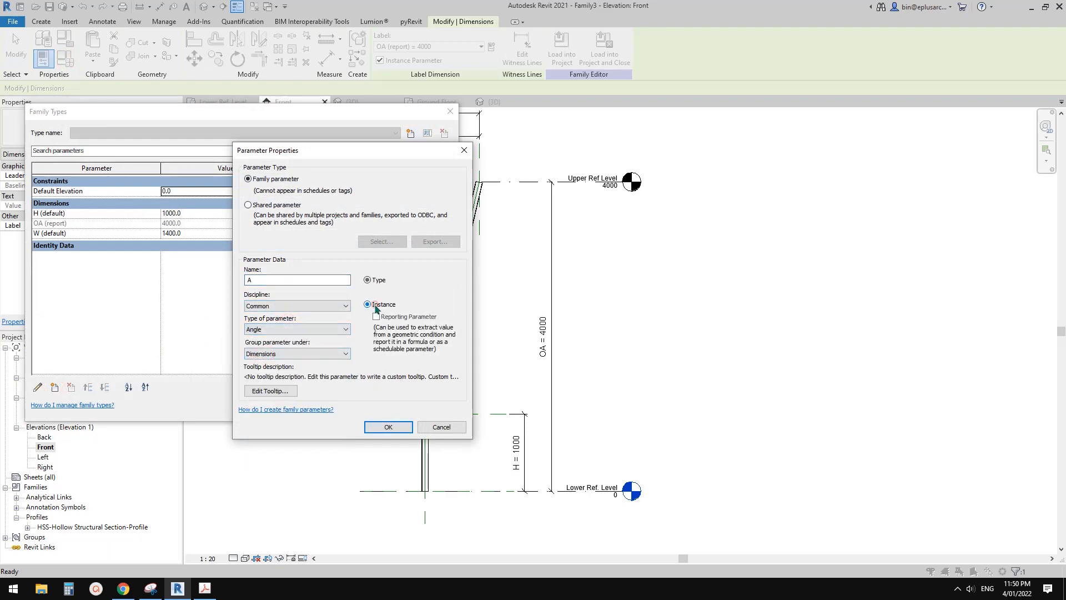
left_click(387, 427)
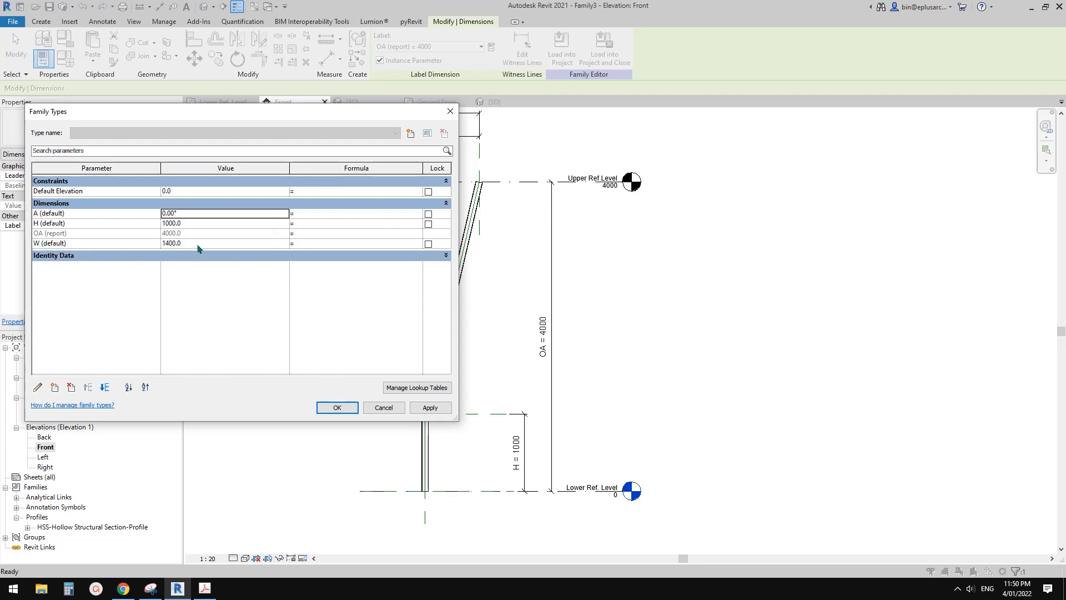
Consult the handwritten derivation in Snipping Tool and enter the formula tan(A/2)*(OA-H)*2 for parameter W.
left_click(307, 245)
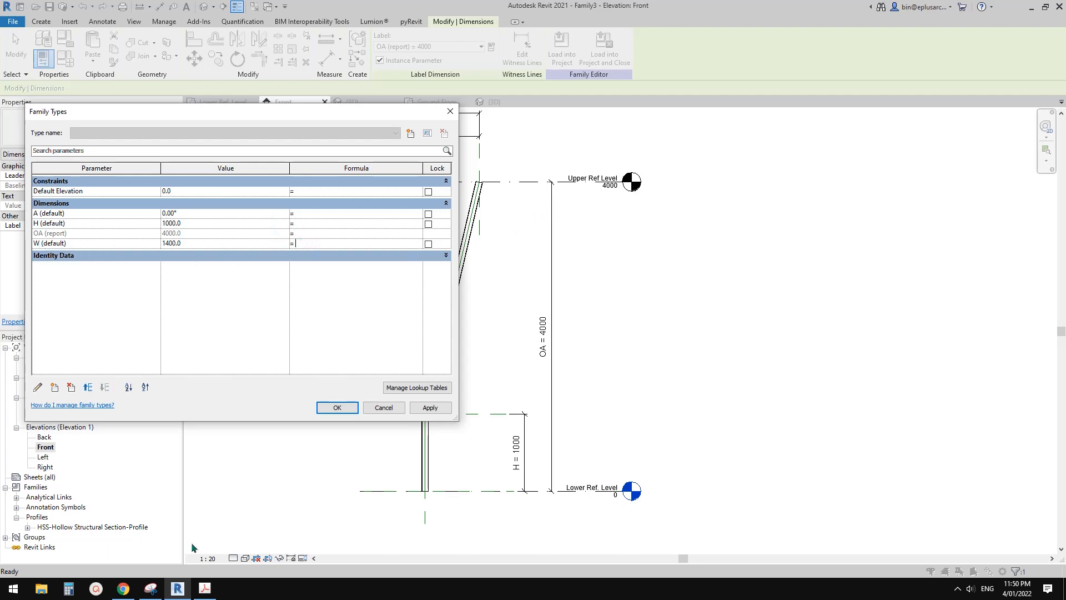
left_click(150, 593)
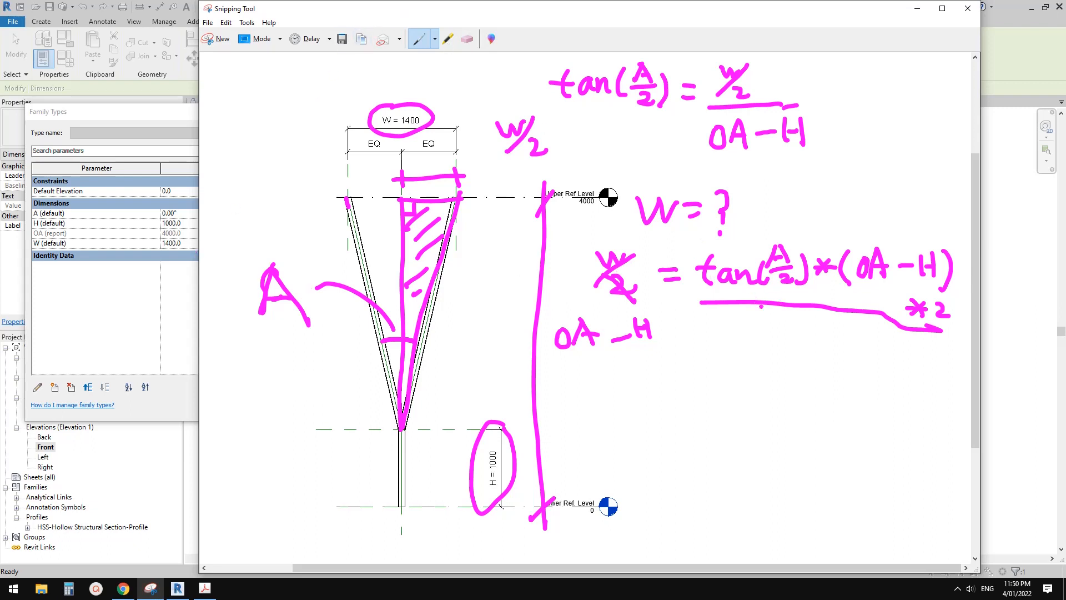
left_click_drag(577, 9, 676, 14)
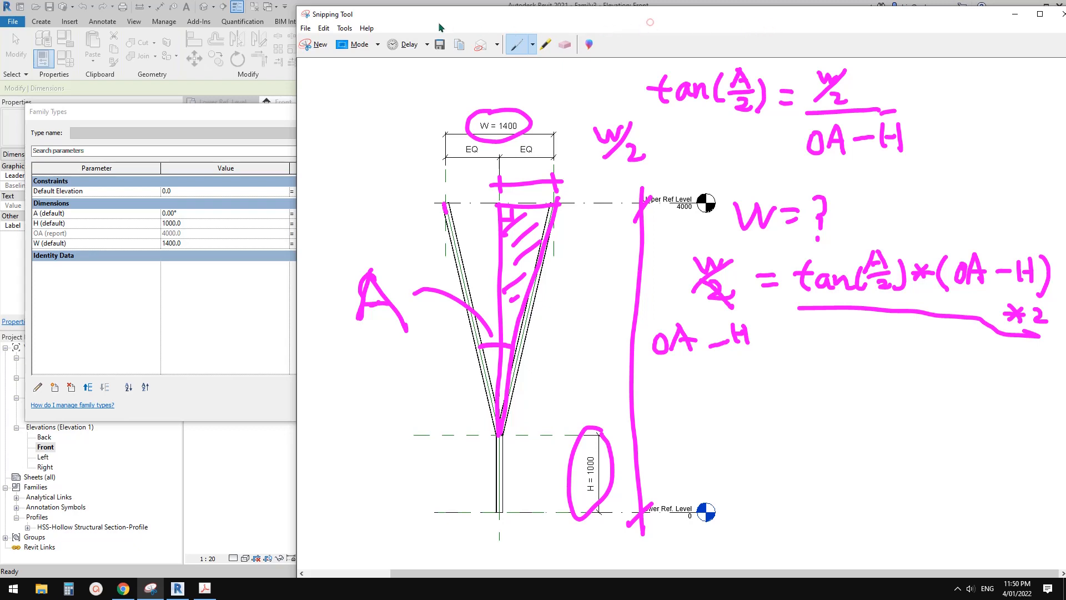
left_click_drag(670, 17, 491, 23)
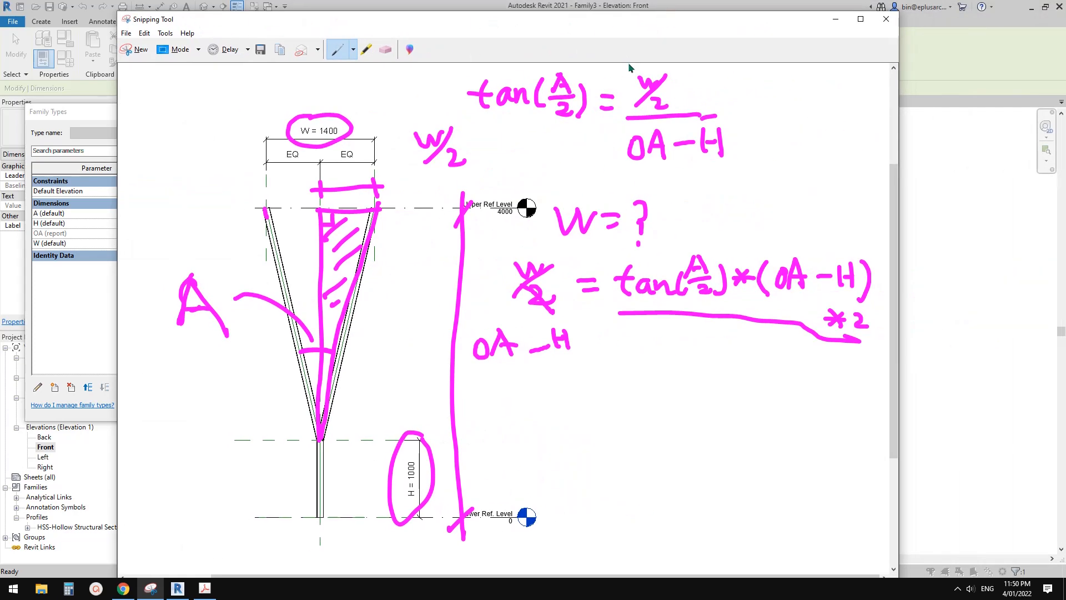
left_click_drag(616, 24, 3, 70)
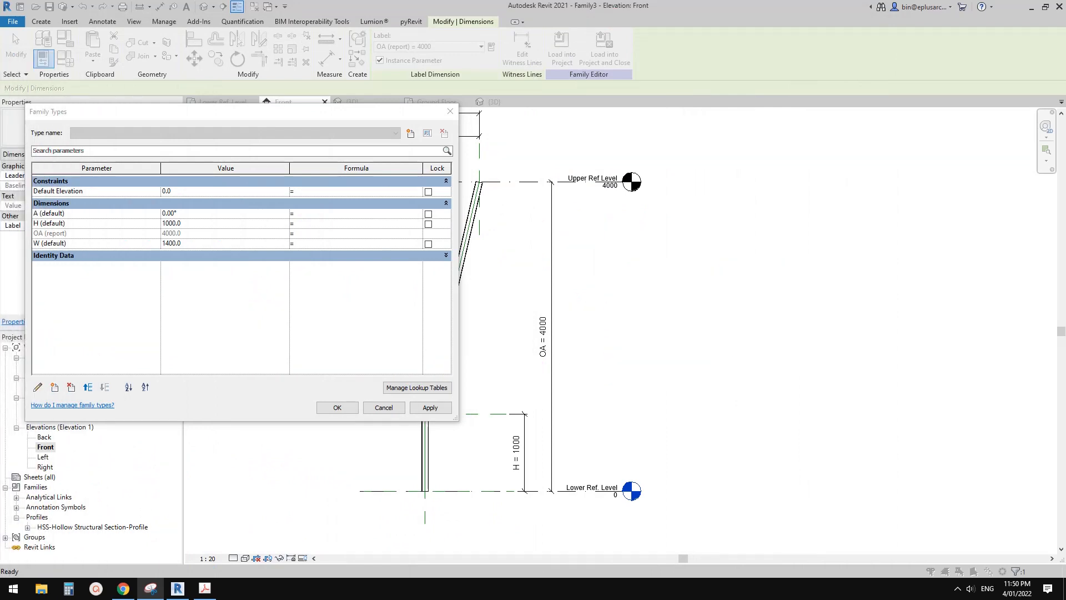
left_click(310, 246)
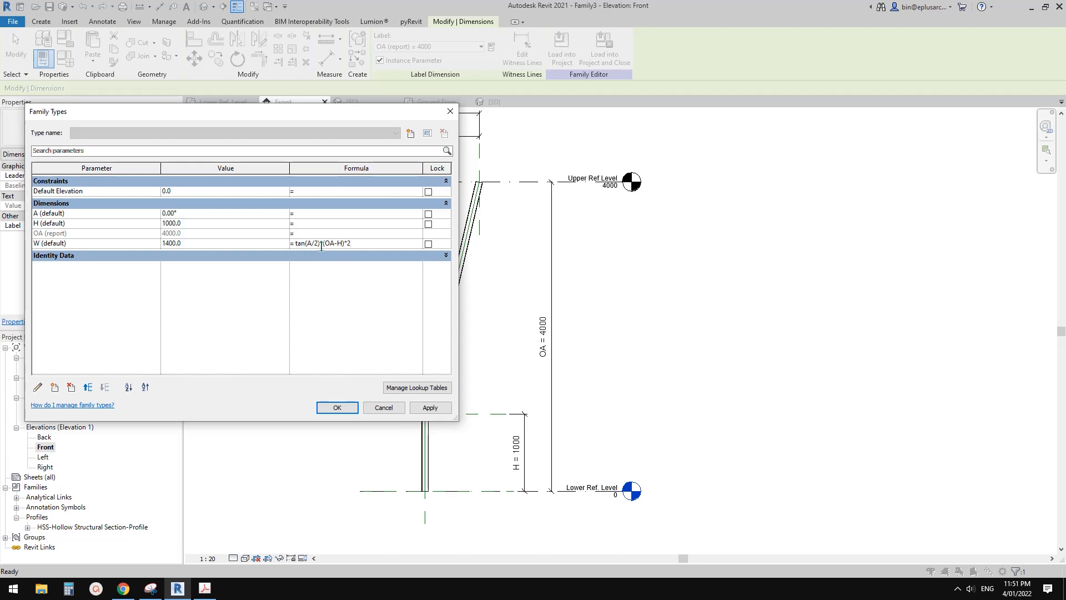
key("Return")
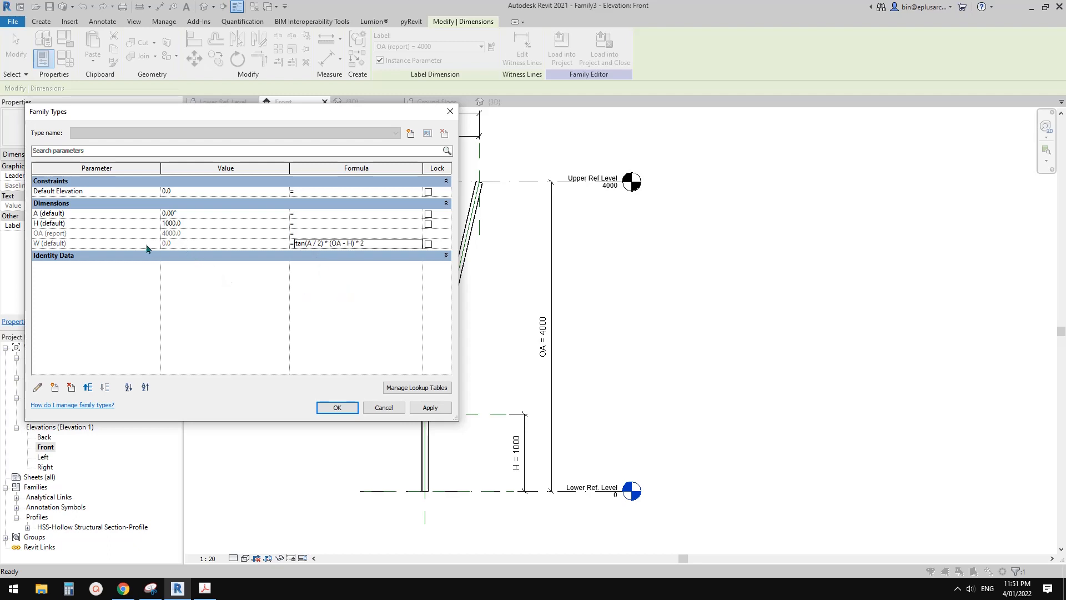
Set parameter A to 20° and apply it to the column family.
left_click(177, 214)
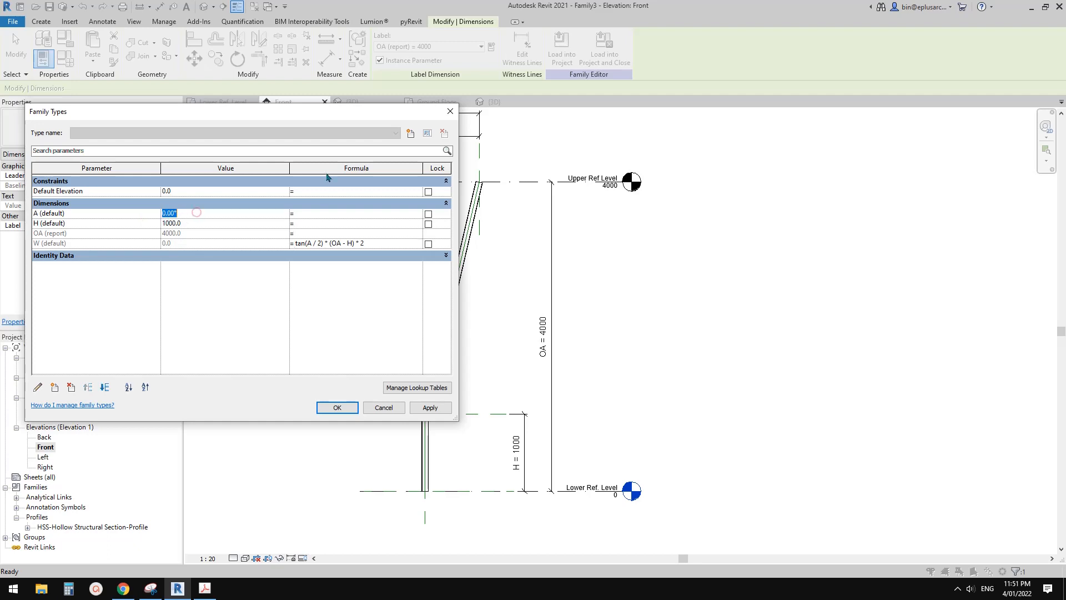
type("2")
left_click(344, 225)
left_click(341, 408)
middle_click_drag(481, 303, 570, 315)
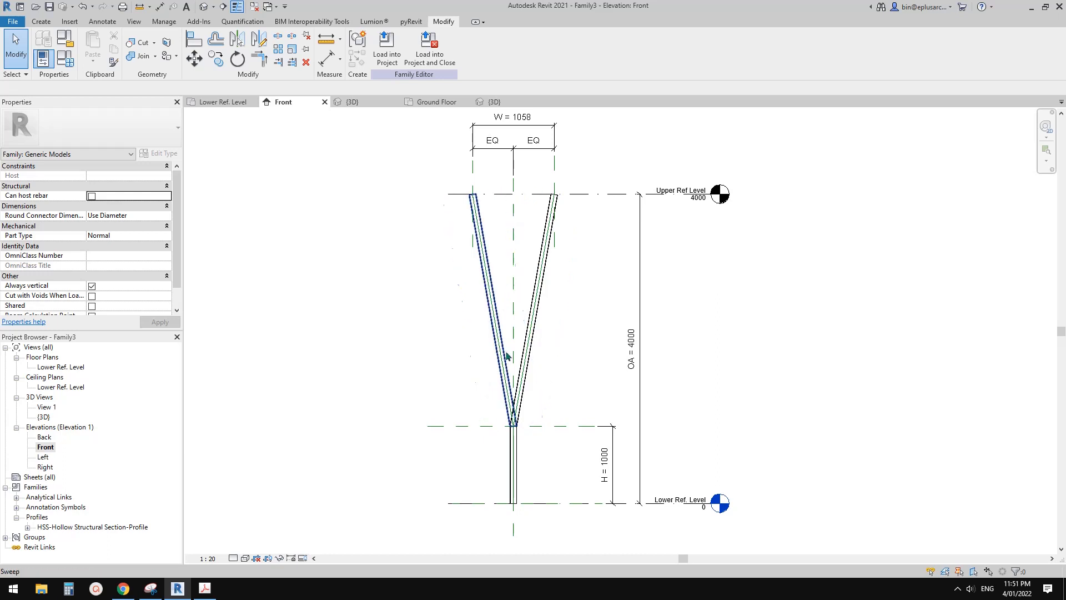
middle_click_drag(551, 354, 515, 354)
Try to move the horizontal reference plane at the base of the column's arms.
left_click(505, 409)
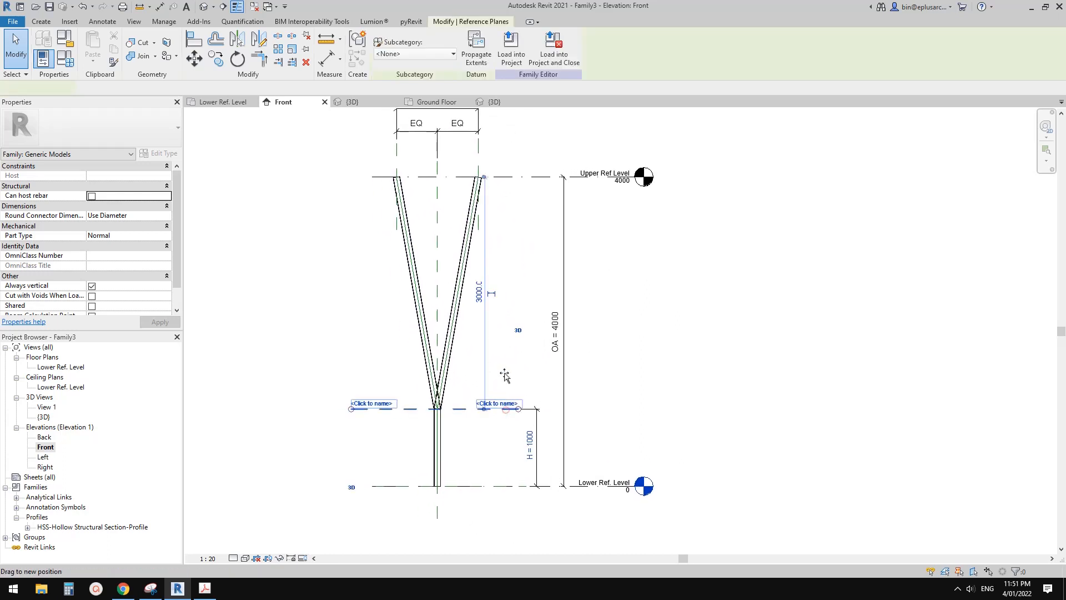
left_click_drag(504, 360, 510, 447)
left_click_drag(511, 394, 527, 437)
left_click(718, 375)
middle_click_drag(659, 352, 684, 334)
Load the updated column family into the project, replacing the existing version, and select the shorter placed column.
left_click(387, 47)
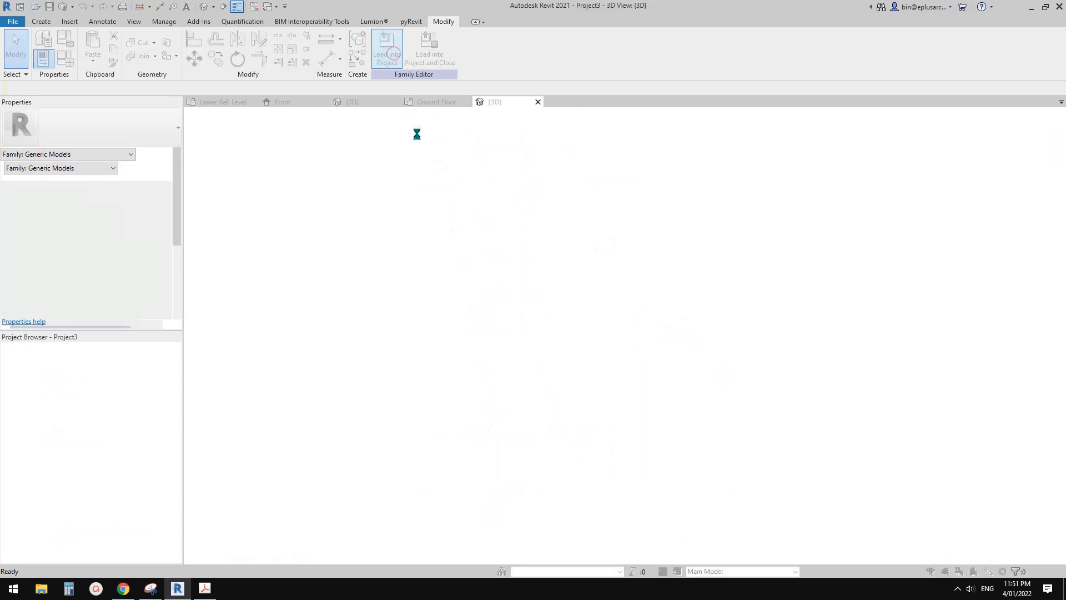
left_click(497, 261)
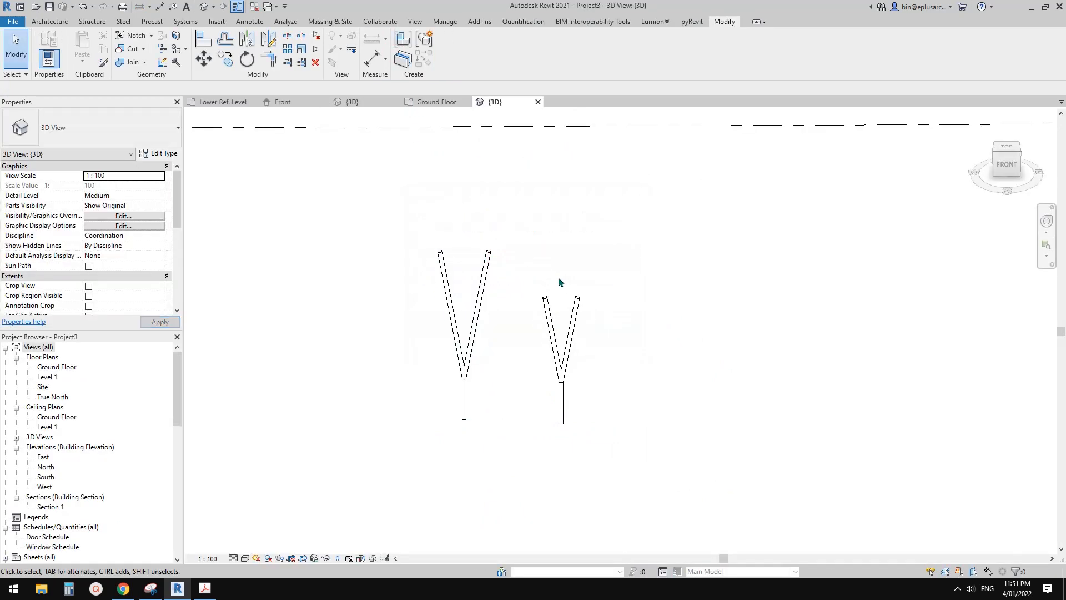
left_click(597, 294)
middle_click_drag(659, 291, 433, 302)
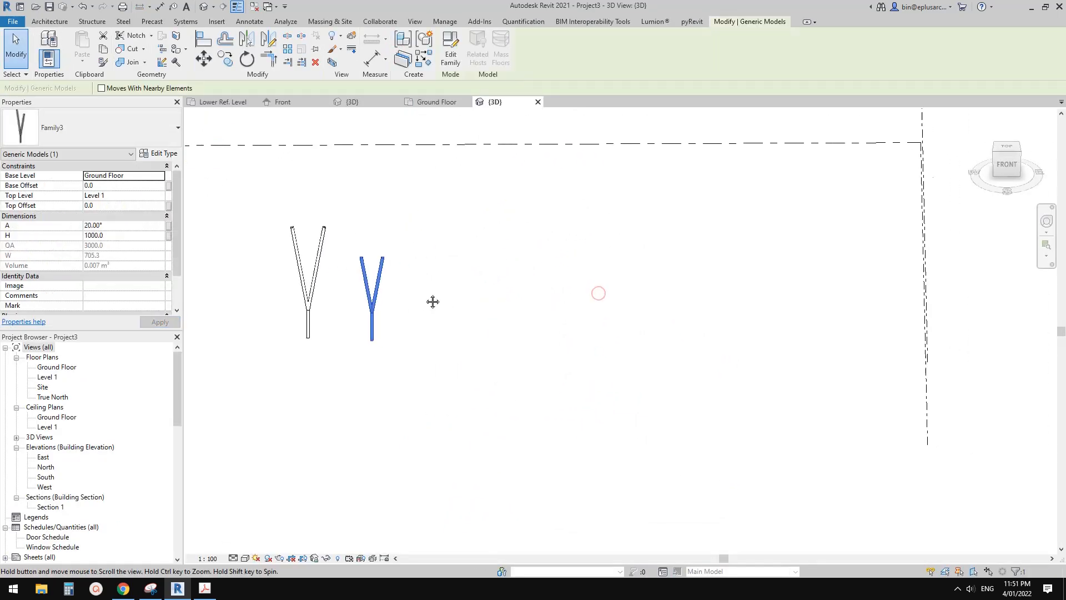
middle_click_drag(532, 295, 485, 313)
Place another Family3 column to the right of the existing two and select it to view its parameters.
key("c")
key("s")
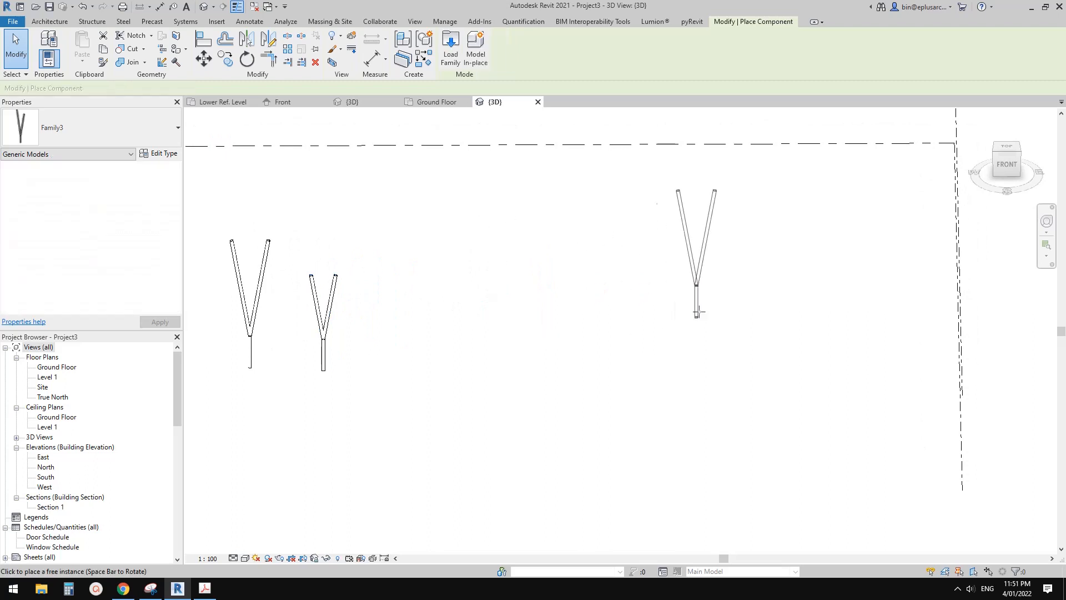
left_click(609, 358)
key("Escape")
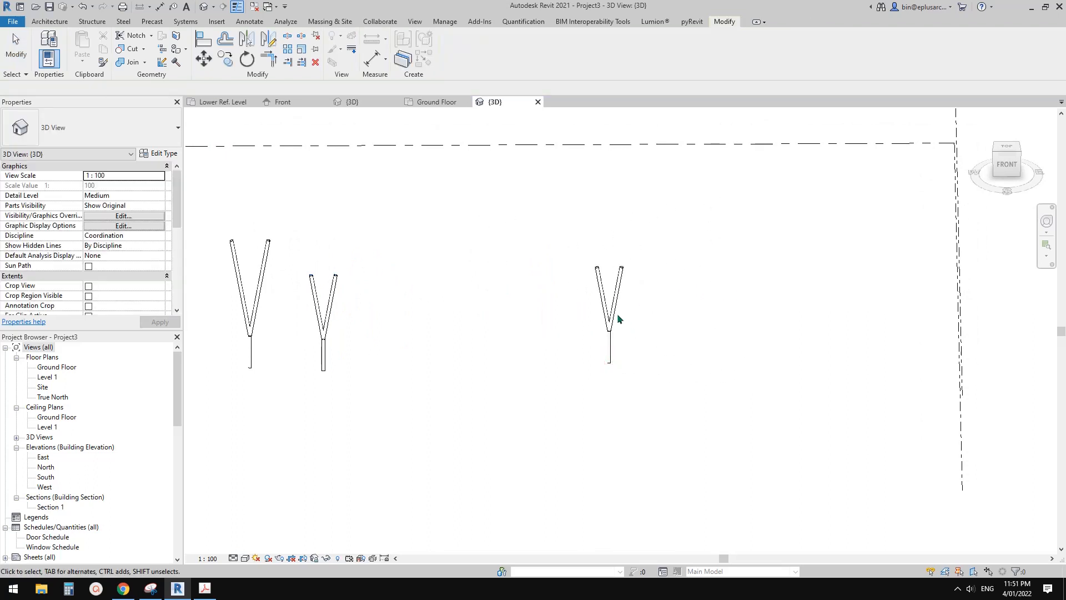
left_click(615, 300)
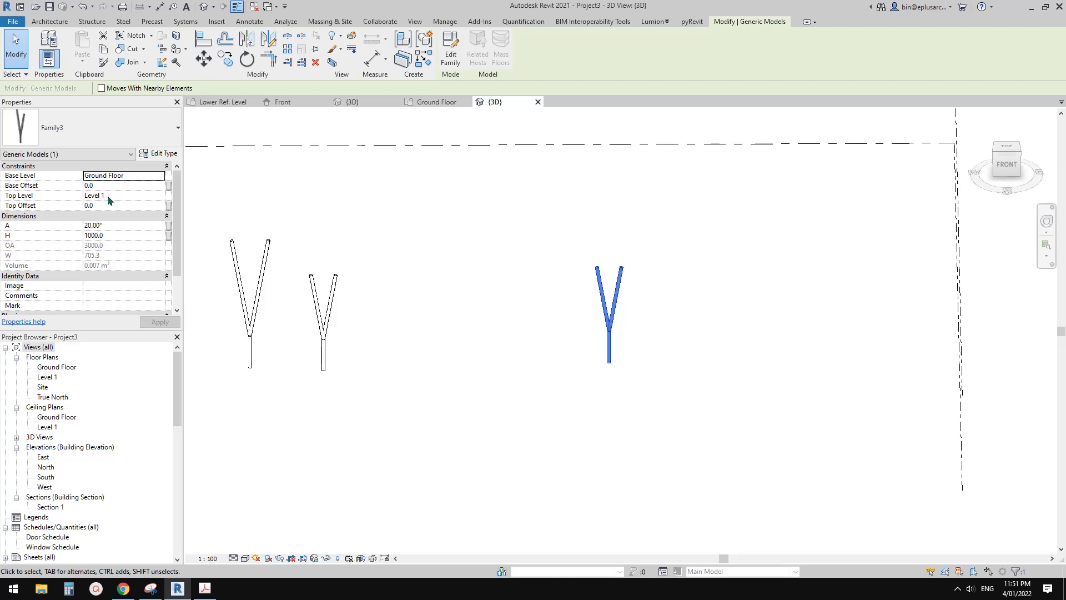
Set the elevation of Level 1 to 4000 in the 3D view.
scroll(501, 203, "down", 1)
middle_click_drag(504, 223, 639, 186)
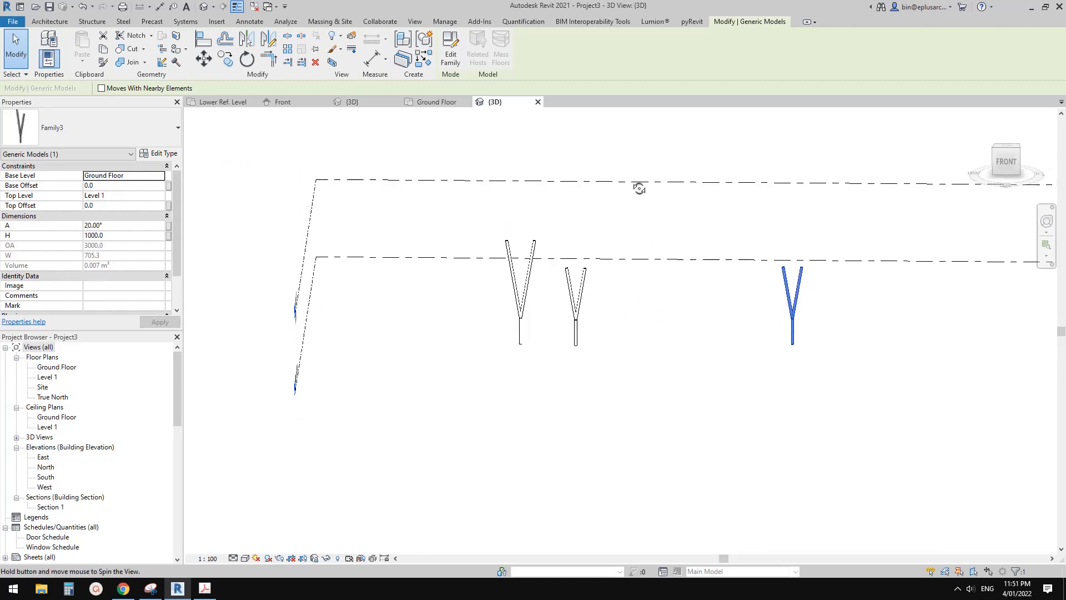
left_click(508, 190)
left_click(461, 220)
type("4000")
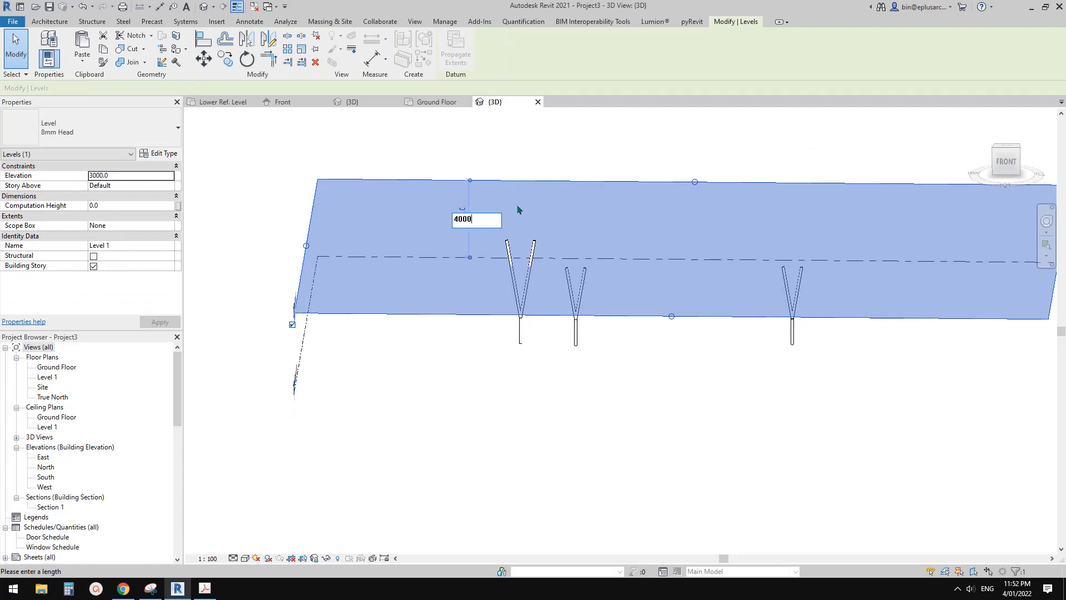
key("Return")
Select the newly placed column and examine how its geometry and parameters respond to the changed level.
middle_click_drag(725, 265, 512, 252)
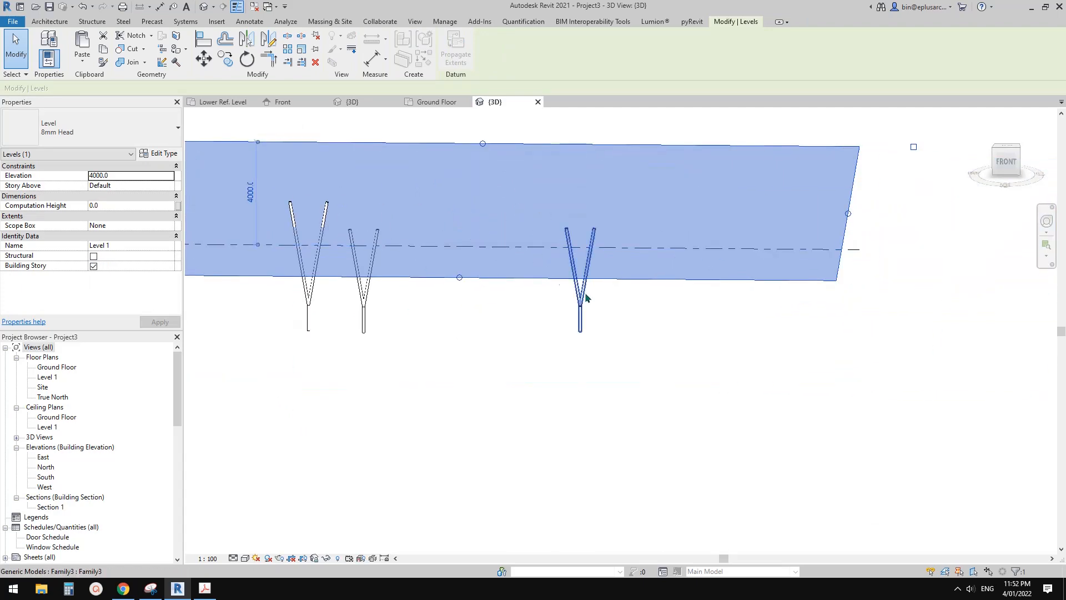
key("Escape")
left_click(584, 312)
mouse_move(624, 317)
middle_mouse_down()
mouse_move(575, 326)
mouse_move(620, 334)
middle_mouse_up()
scroll(638, 194, "up", 2)
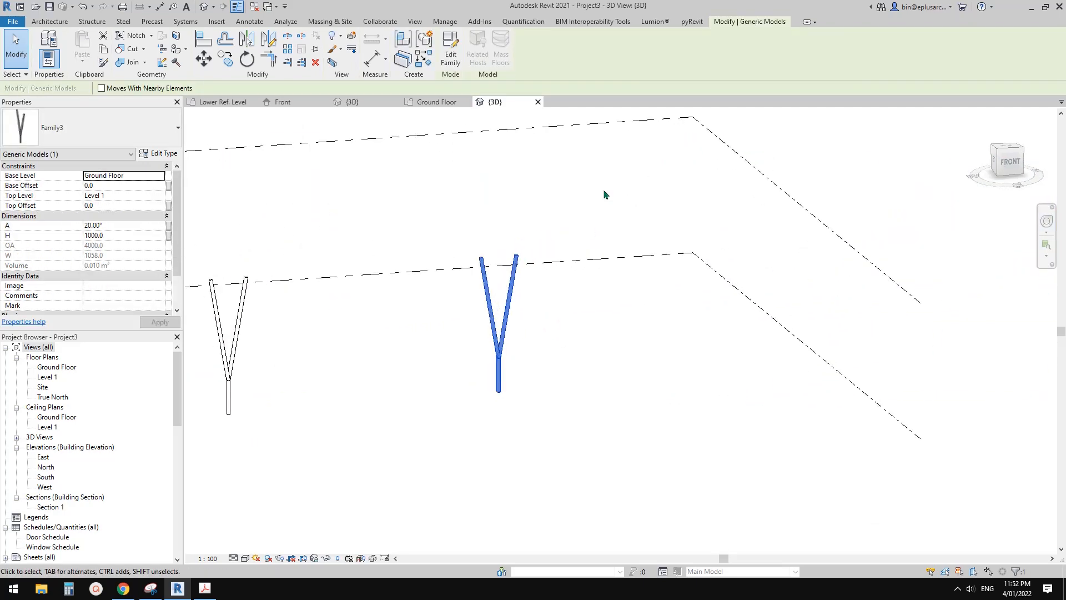
Set the selected column's post height H to 1500 and its arm angle A to 30°.
scroll(477, 291, "up", 2)
middle_click_drag(476, 292, 472, 295)
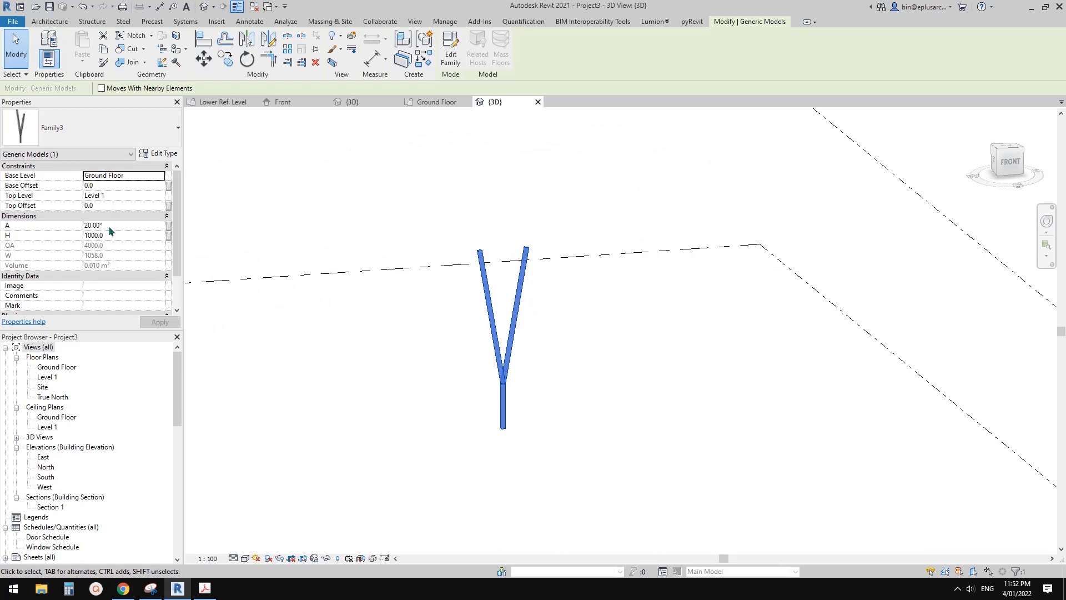
scroll(476, 294, "up", 2)
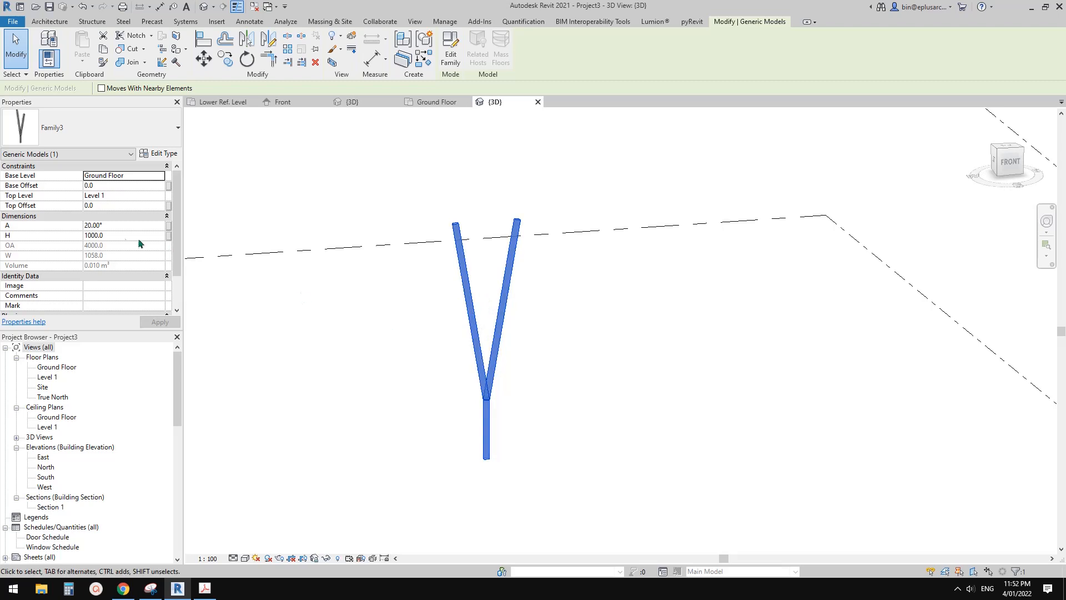
left_click(129, 235)
type("1500")
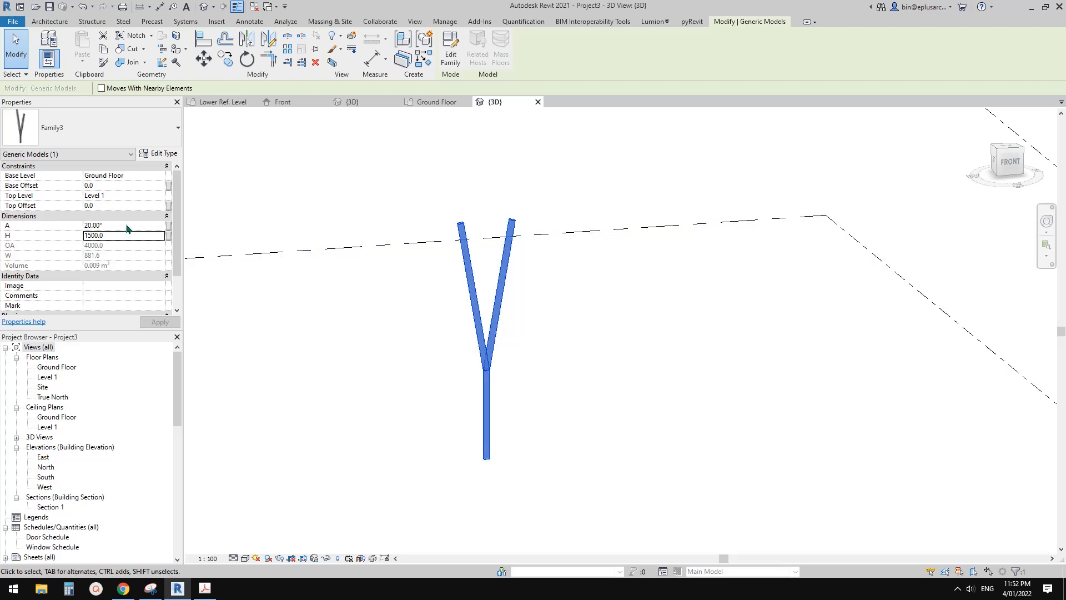
left_click(127, 227)
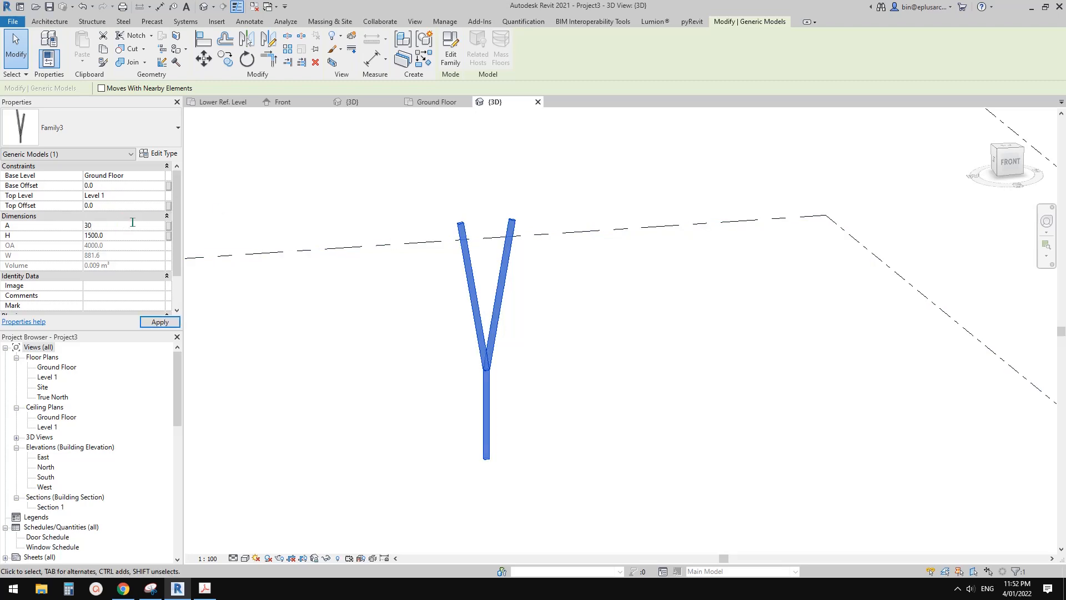
scroll(488, 309, "down", 2)
scroll(457, 318, "down", 1)
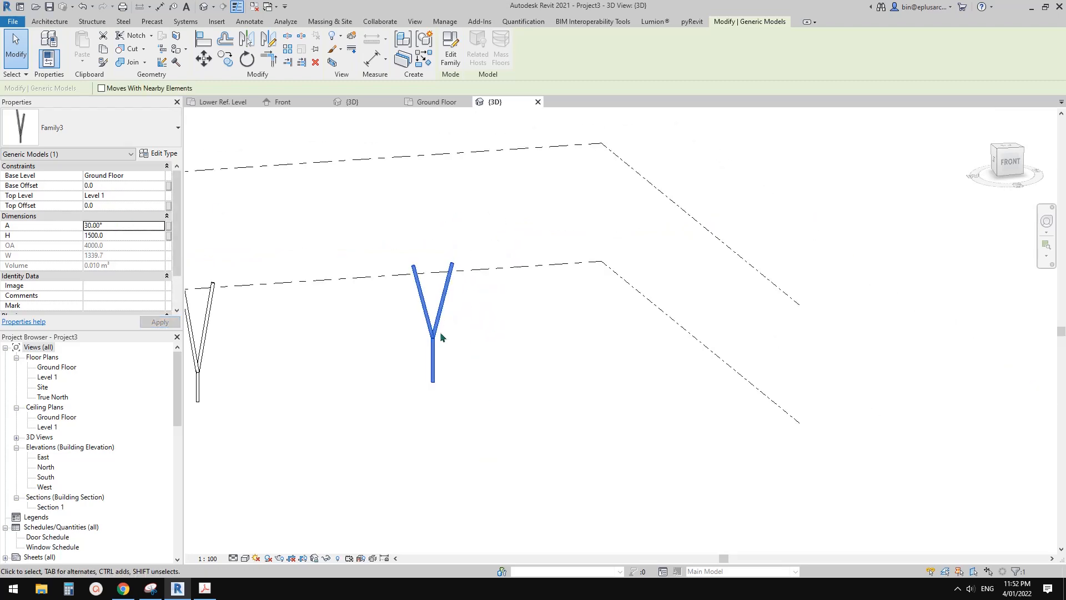
Copy the modified column to a spot just to its right in the 3D view.
key("c")
key("o")
left_click(434, 338)
scroll(505, 340, "up", 2)
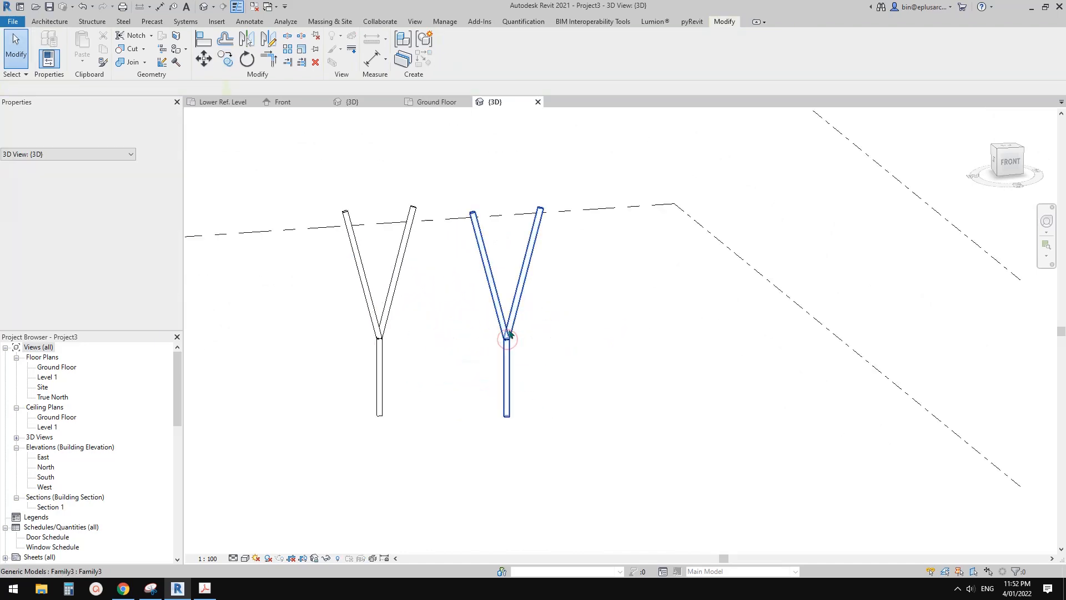
Select the copied column and set its Top Offset to 900.
left_click(505, 340)
left_click(111, 205)
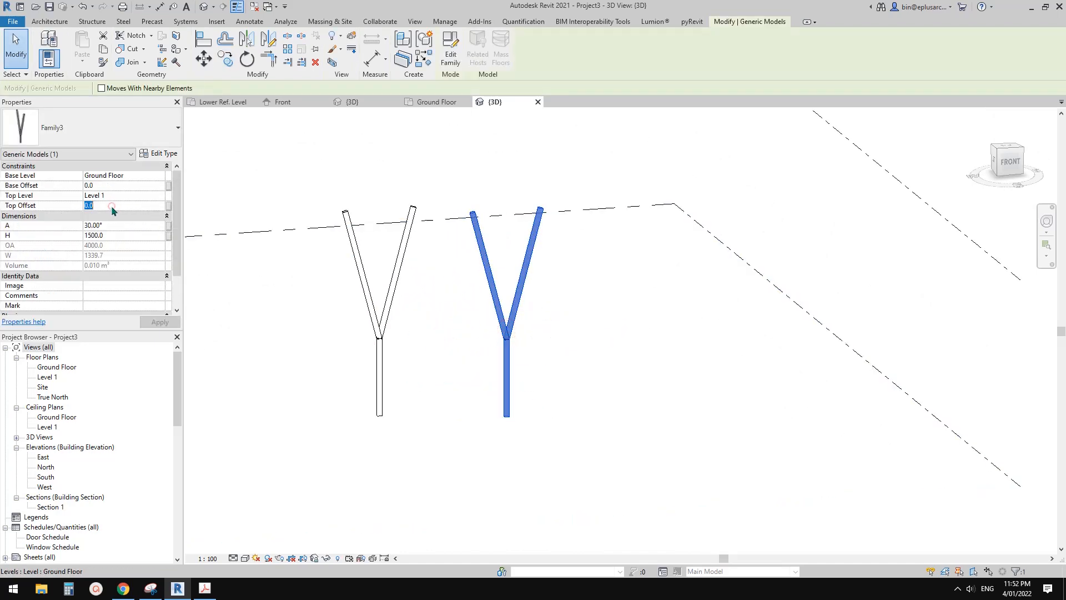
type("90")
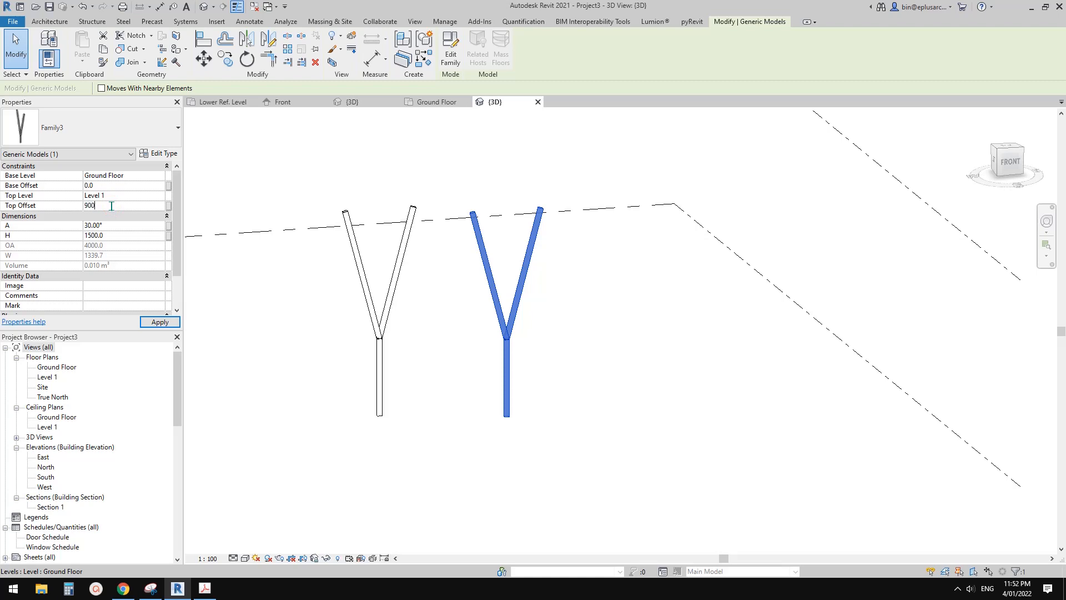
key("Return")
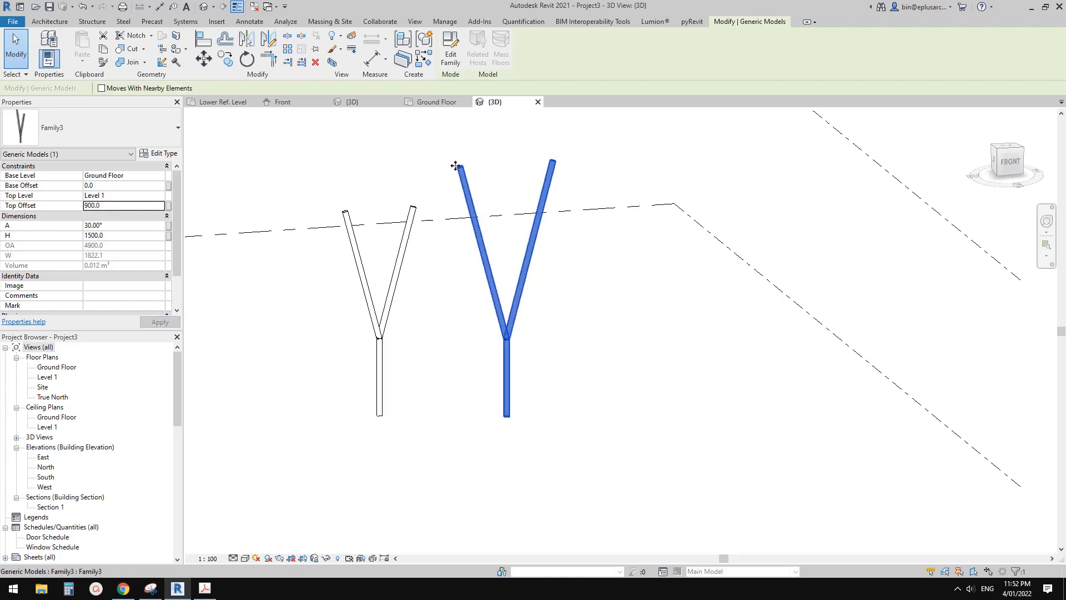
scroll(488, 246, "down", 1)
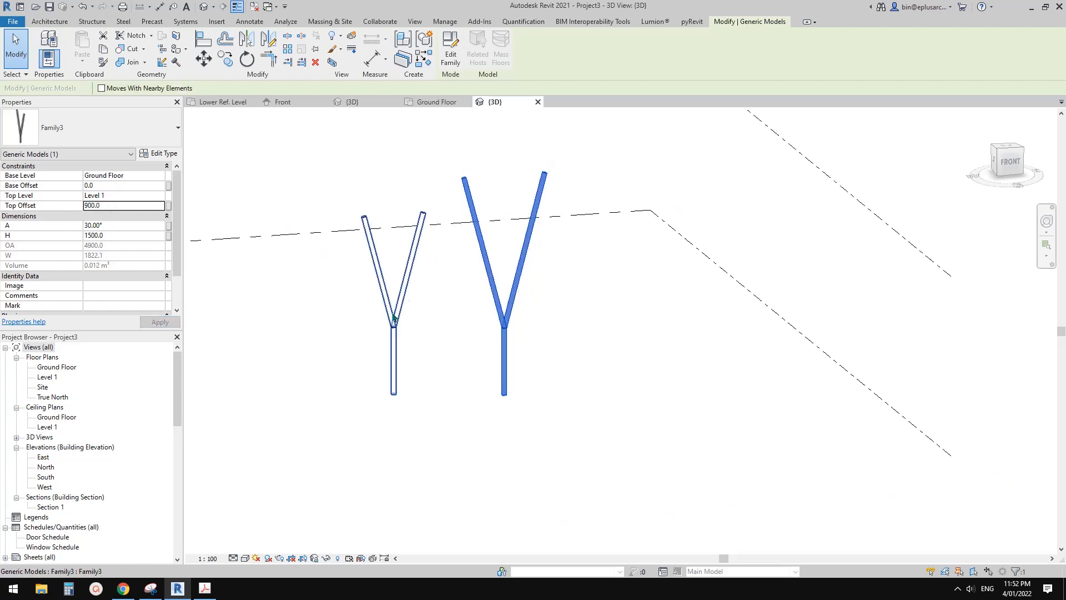
mouse_move(544, 299)
middle_mouse_down("shift")
mouse_move(418, 238)
mouse_move(409, 255)
mouse_move(539, 278)
mouse_move(532, 288)
middle_mouse_up("shift")
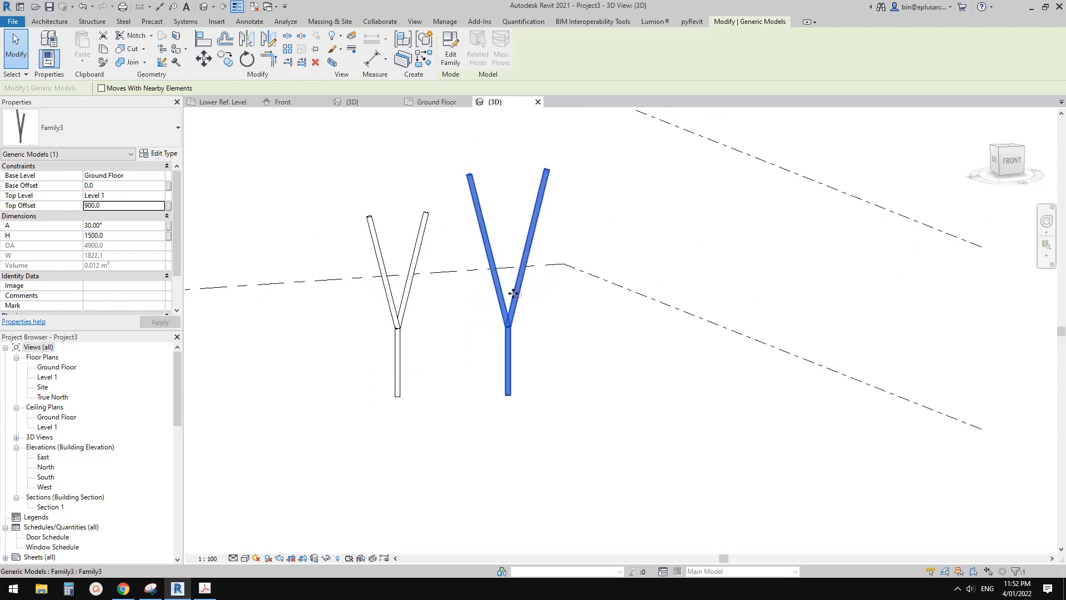
Test a post height H of 0 on the copied column, accepting the family warnings, and inspect the base.
left_click(115, 235)
type("0")
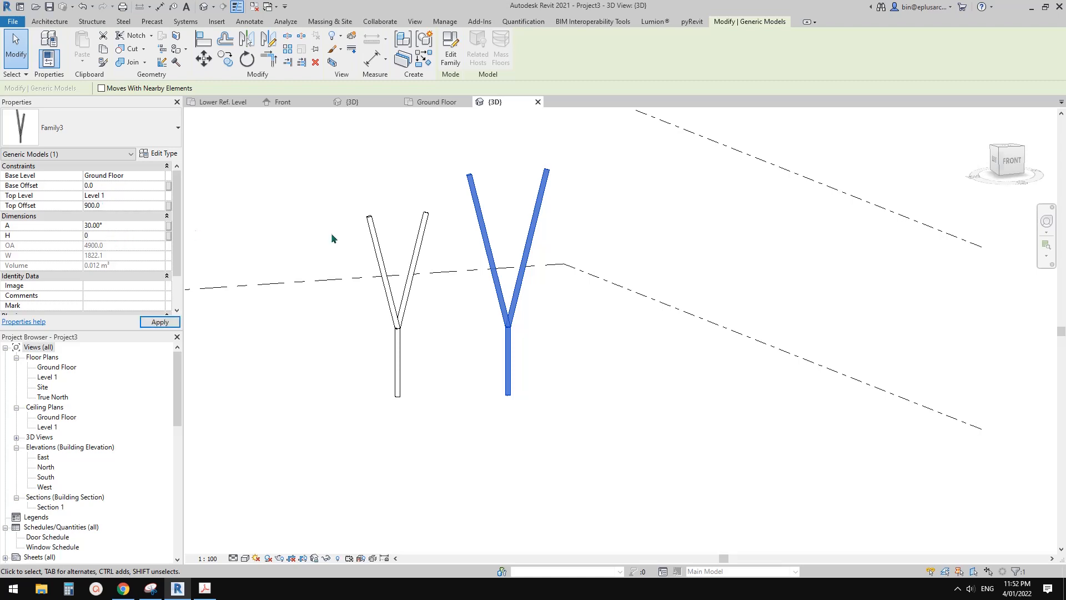
left_click_drag(537, 234, 408, 228)
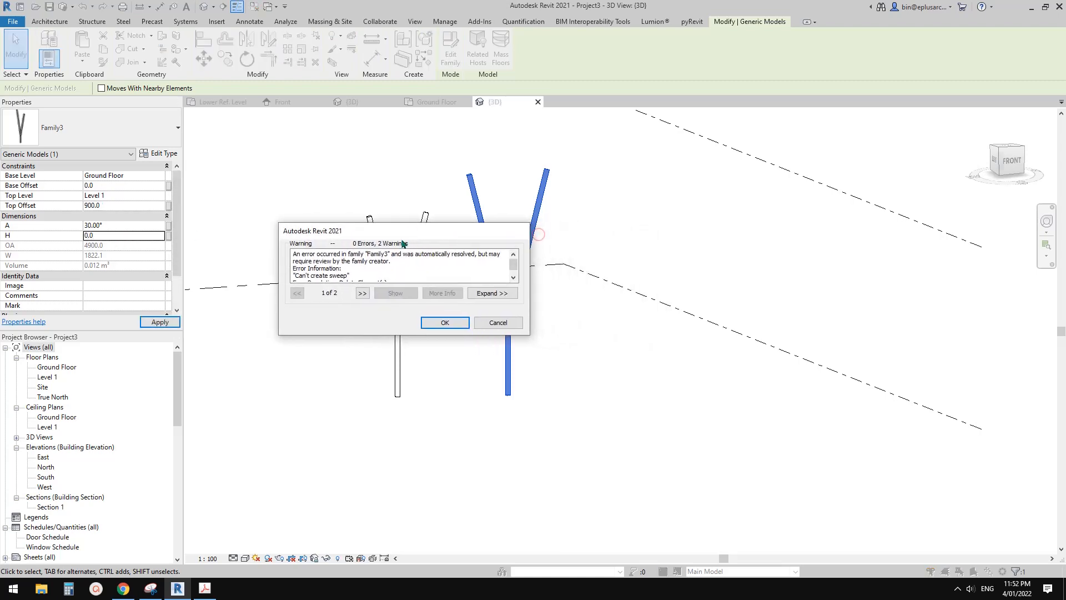
left_click(445, 323)
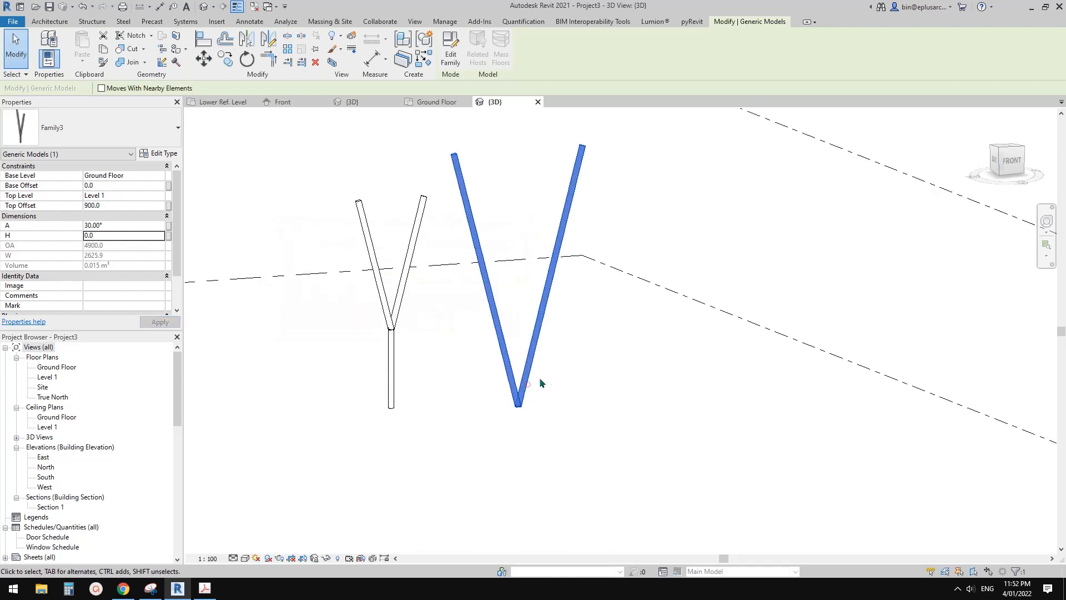
middle_click_drag(543, 381, 528, 383, "shift")
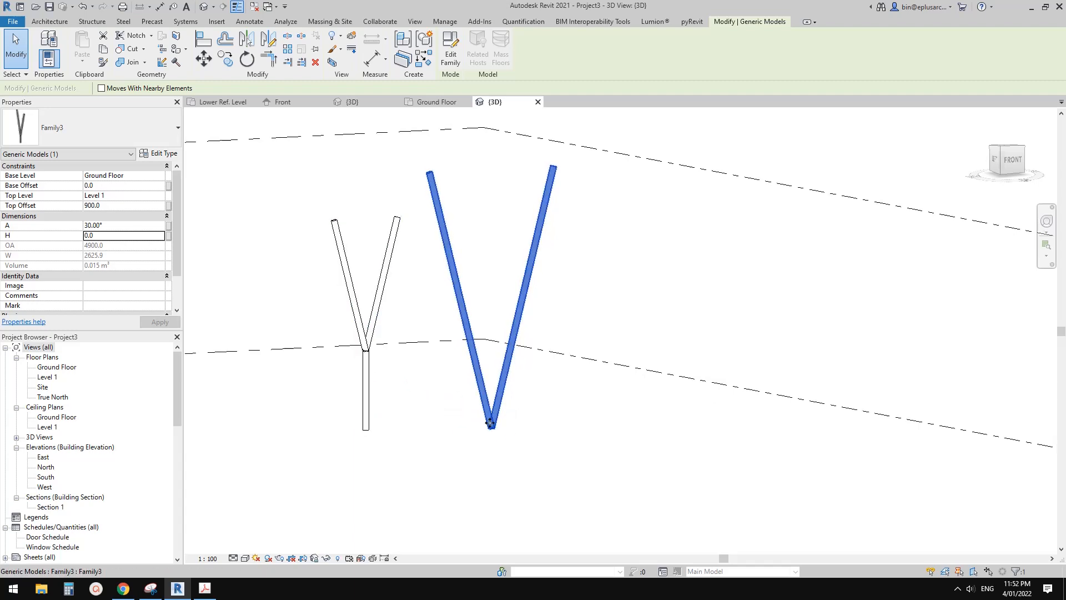
middle_click_drag(541, 247, 547, 321, "shift")
Set the copied column's post height H to 900.
left_click(127, 236)
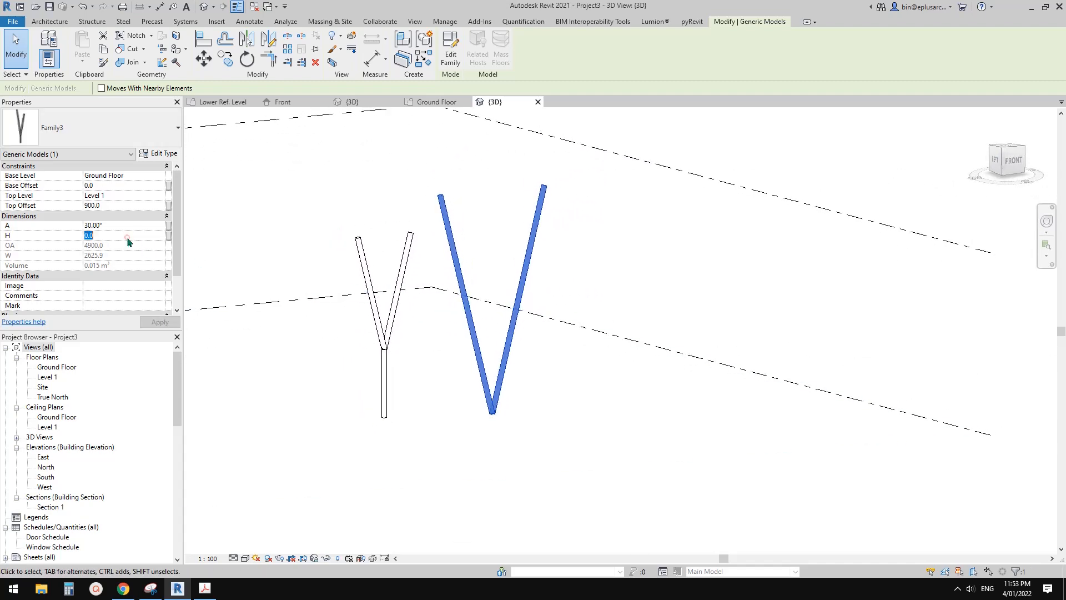
type("900")
left_click(160, 322)
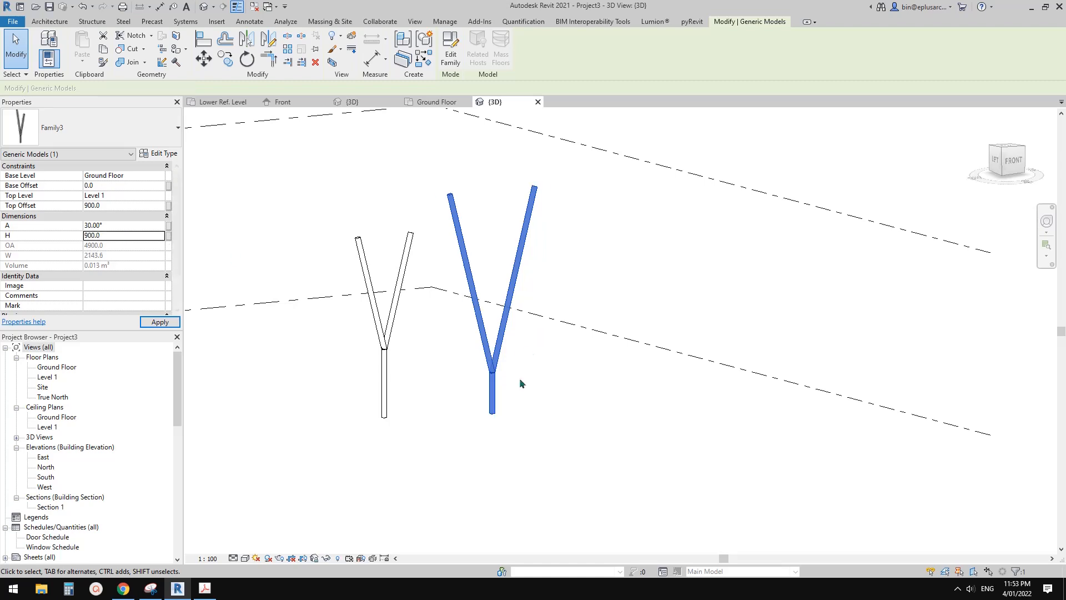
Set the copied column's H to 0 again and accept the sweep warnings.
left_click(124, 236)
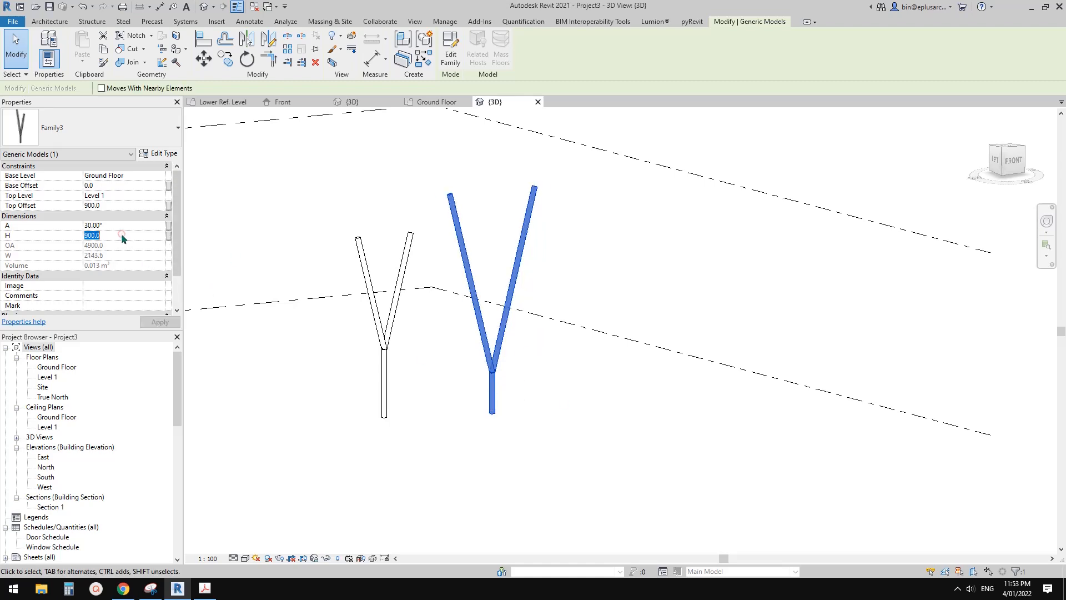
type("0")
left_click(160, 322)
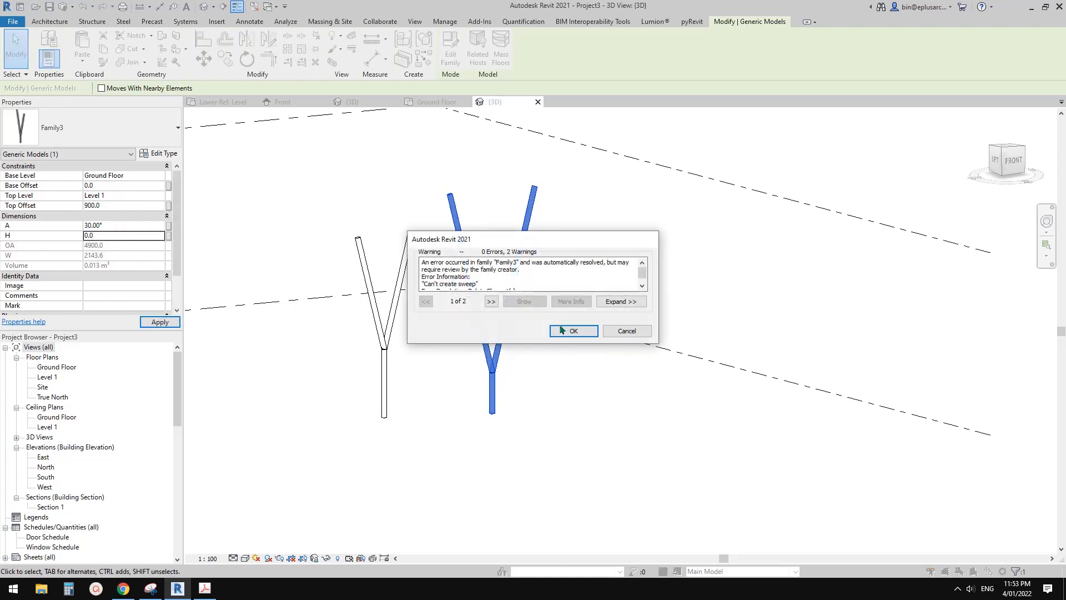
left_click(577, 330)
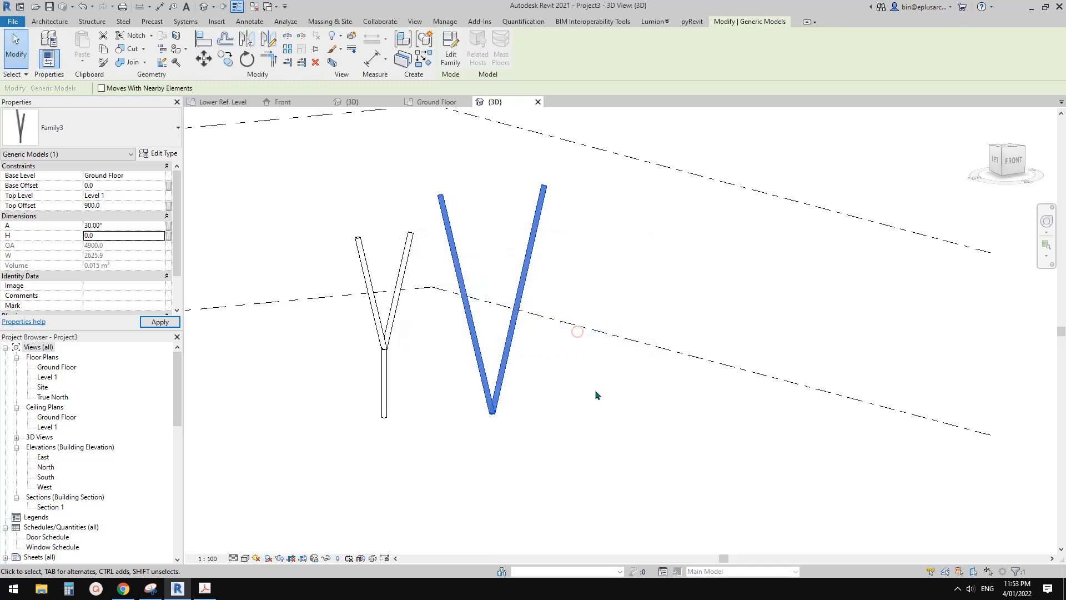
Restore the copied column's post by setting H to 900, and clear the selection.
left_click(126, 236)
type("900")
scroll(494, 366, "up", 3)
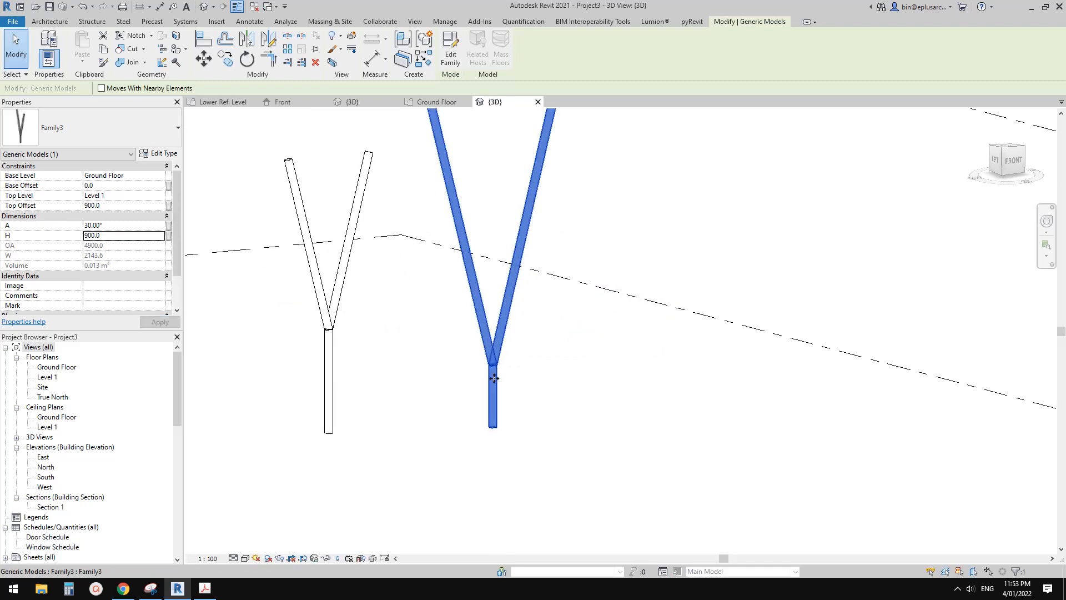
scroll(500, 383, "down", 1)
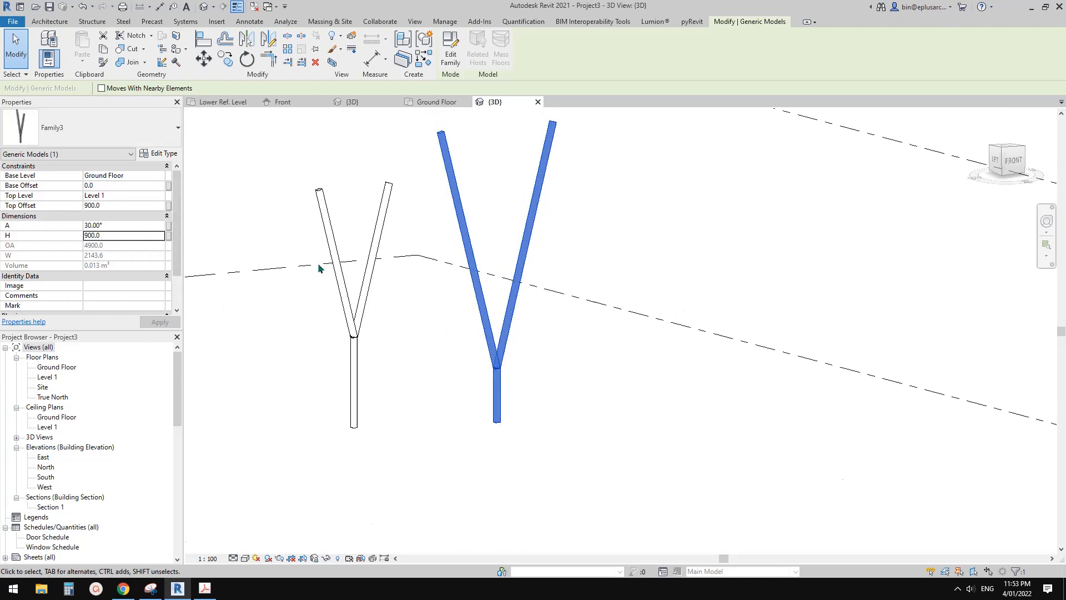
scroll(480, 350, "down", 1)
mouse_move(493, 340)
middle_mouse_down("shift")
mouse_move(507, 359)
mouse_move(496, 355)
middle_mouse_up("shift")
key("Escape")
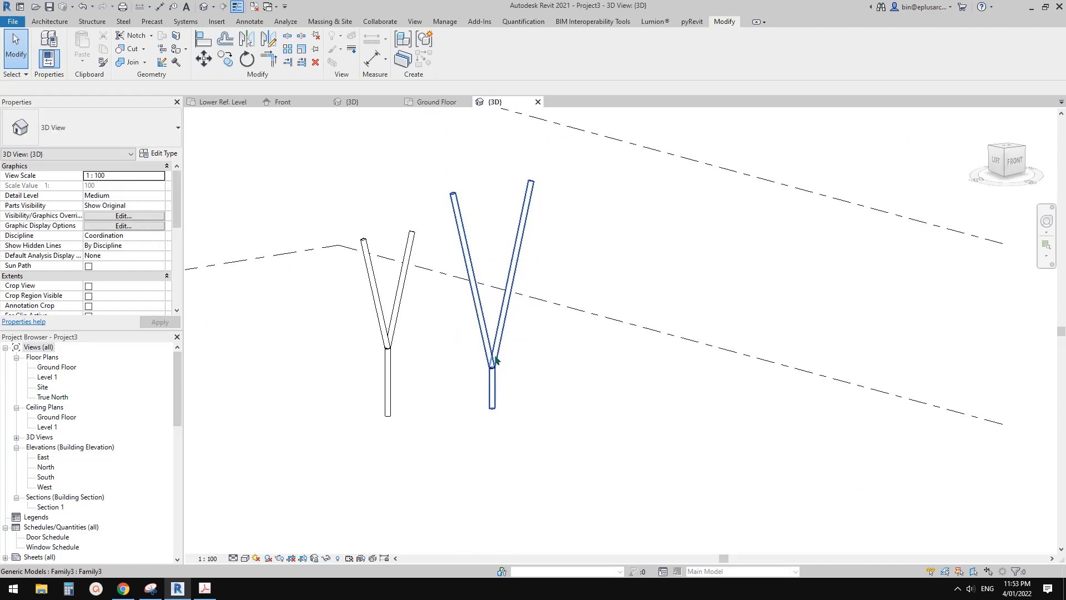
Examine the arms and lower post of the copied column beside the original.
left_click(495, 359)
middle_click_drag(475, 192, 464, 194)
left_click(464, 214)
left_click(454, 247)
scroll(524, 259, "up", 1)
middle_click_drag(482, 250, 515, 240)
left_click(532, 258)
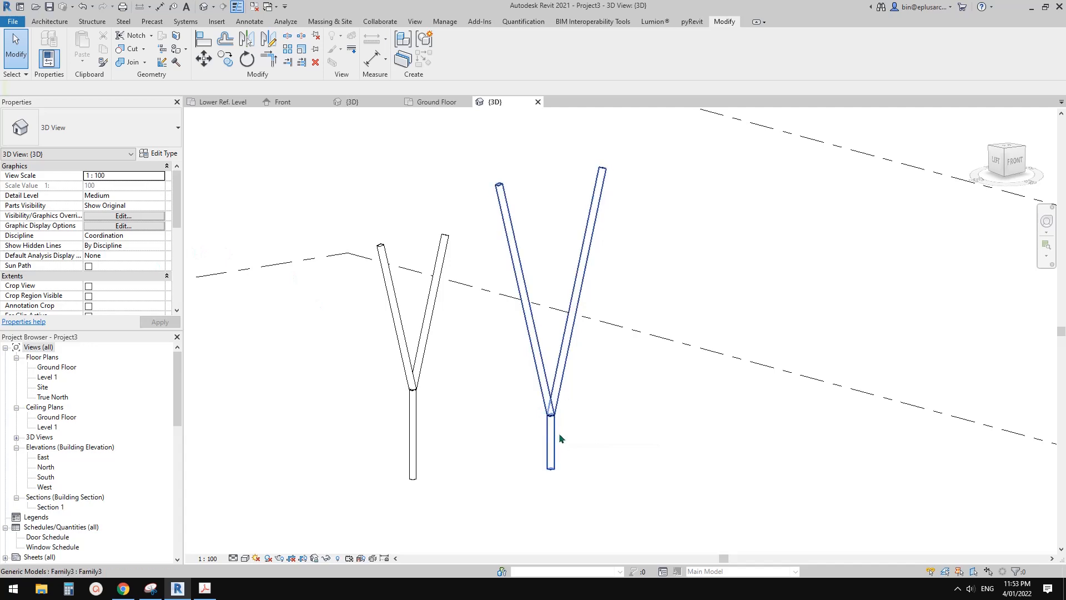
middle_click_drag(558, 429, 554, 431)
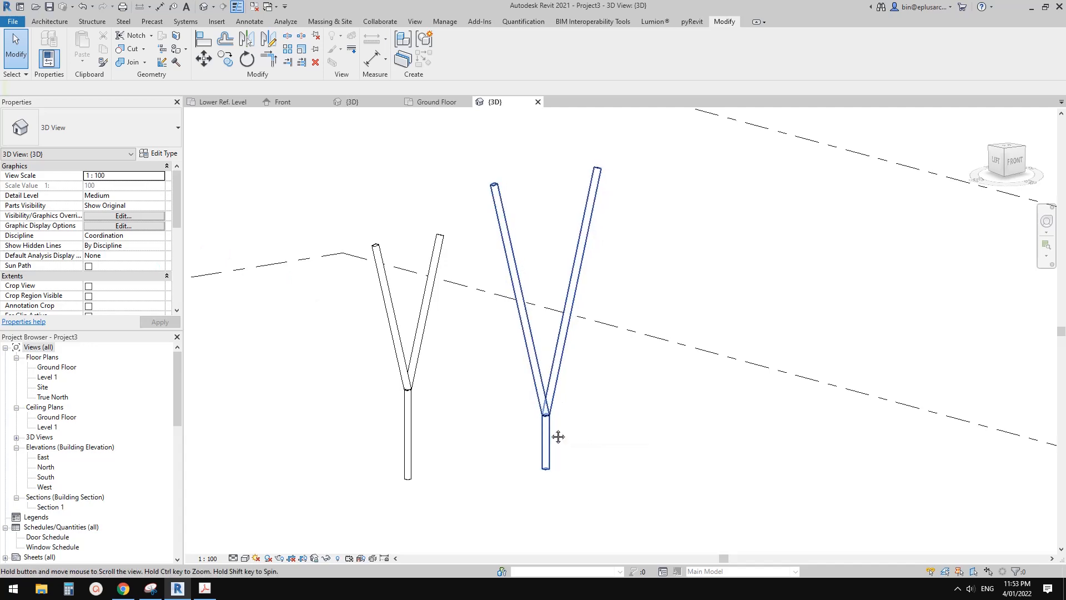
Open the column family for editing and show the post area in its Front elevation.
double_click(515, 252)
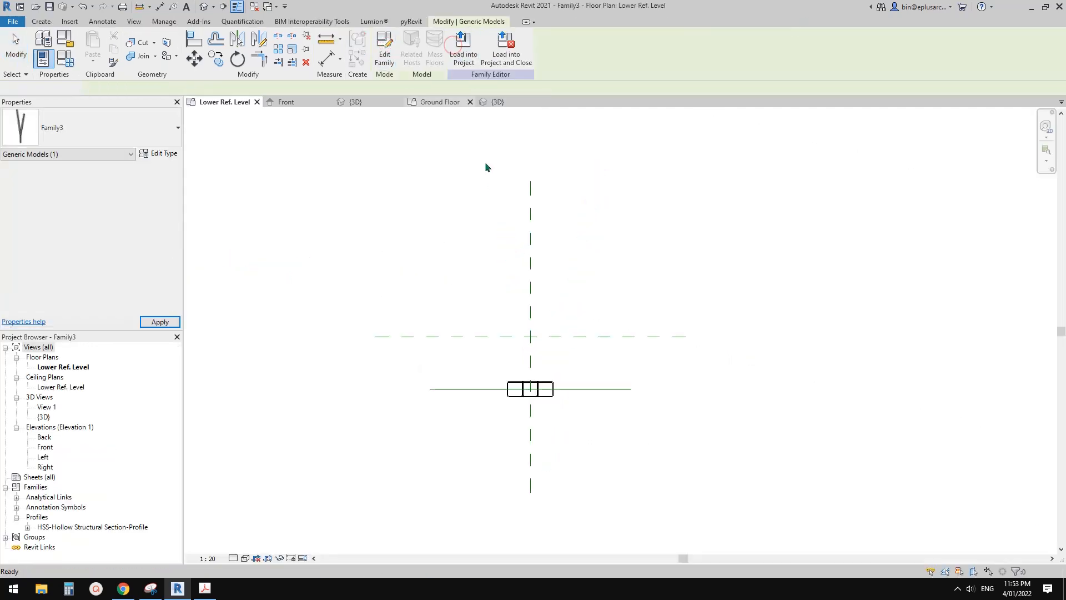
double_click(41, 447)
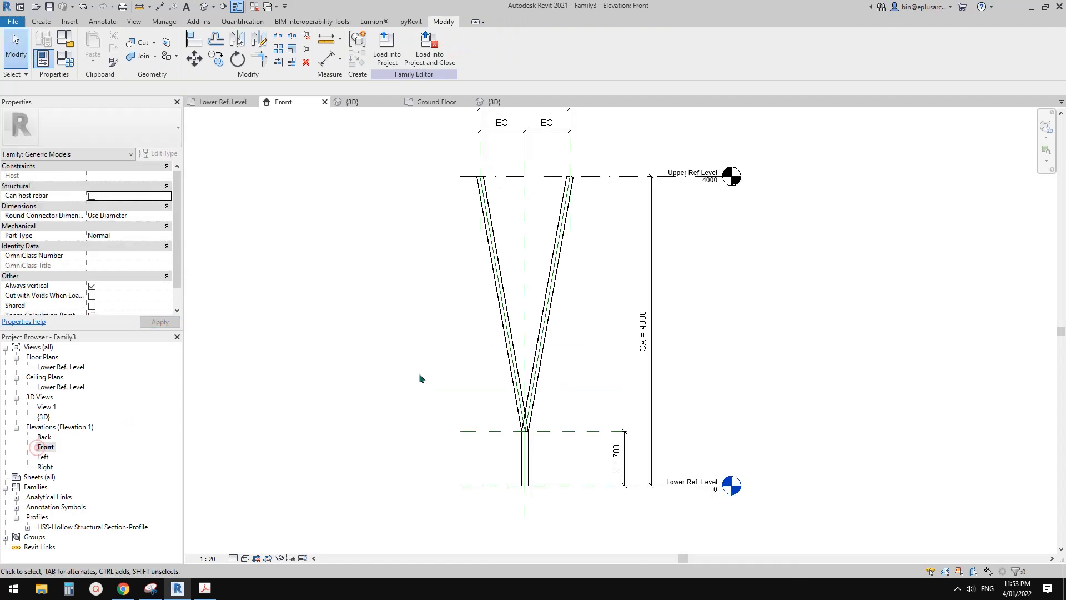
scroll(519, 379, "up", 1)
middle_click_drag(519, 380, 552, 395)
scroll(539, 395, "down", 1)
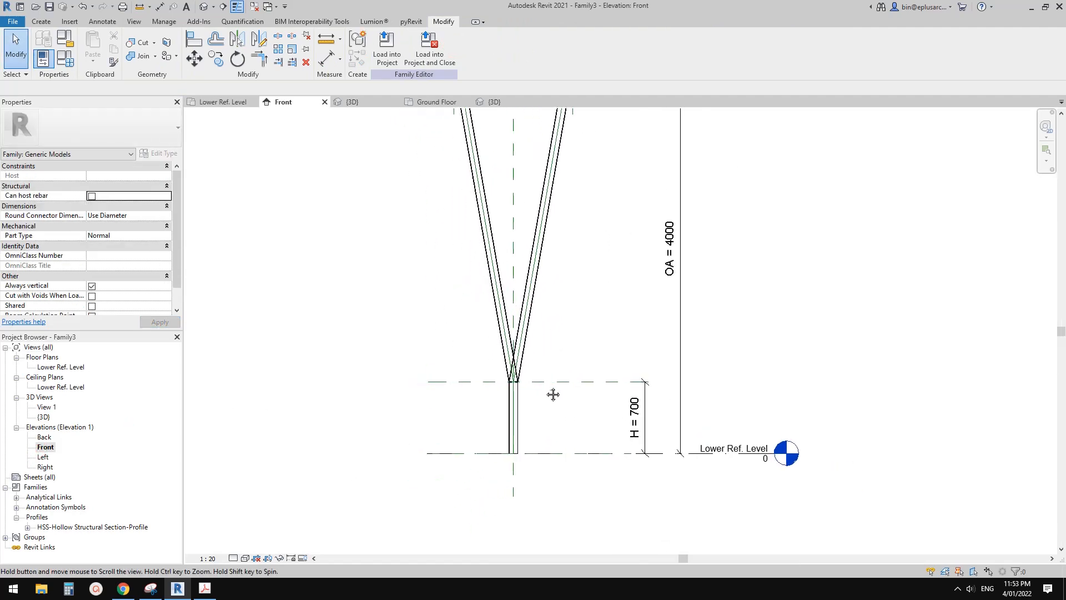
middle_click_drag(616, 411, 632, 412)
Add an instance length parameter H1 under Dimensions to the family, with the formula if(H=0,1,H).
left_click(66, 57)
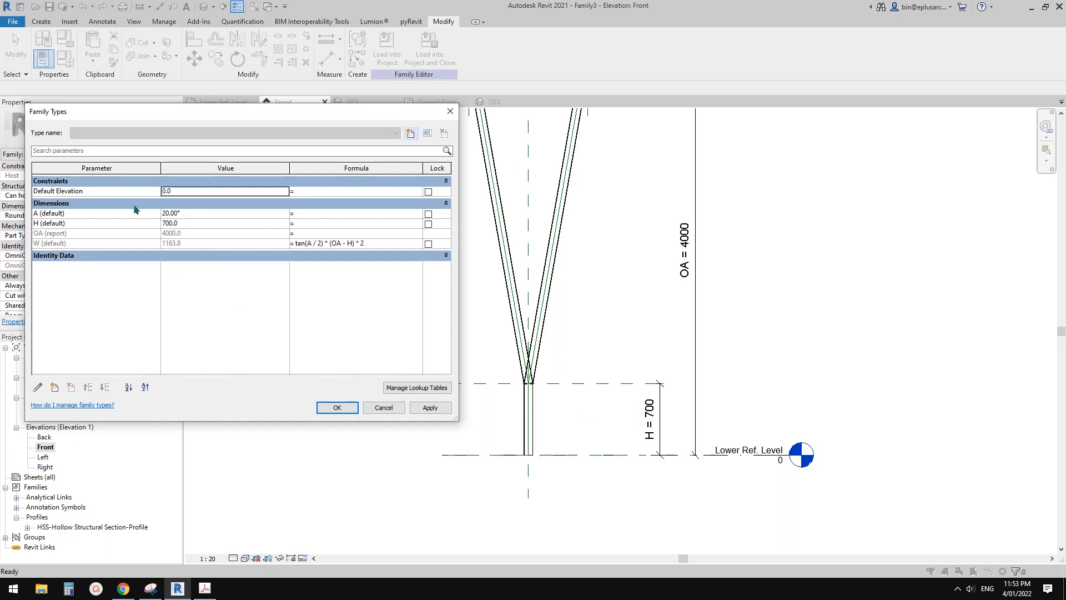
left_click(57, 390)
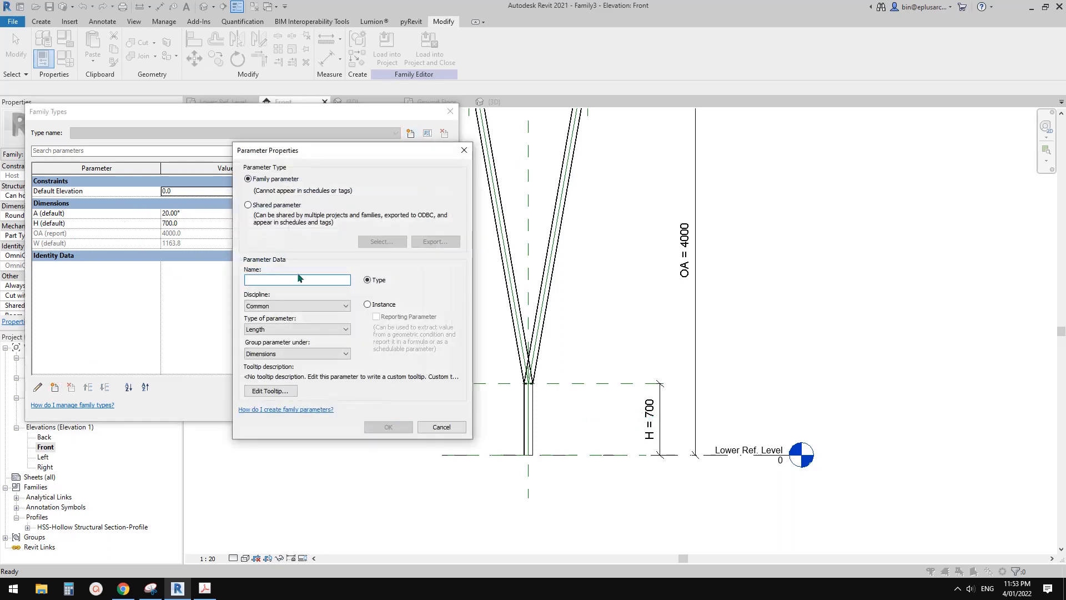
type("H1")
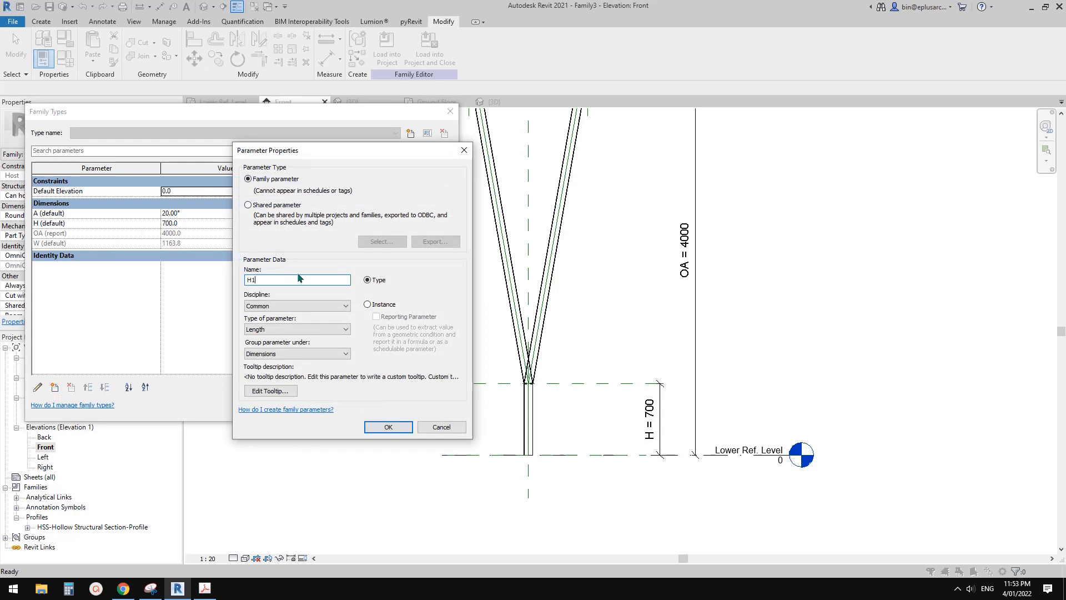
left_click(368, 304)
left_click(388, 427)
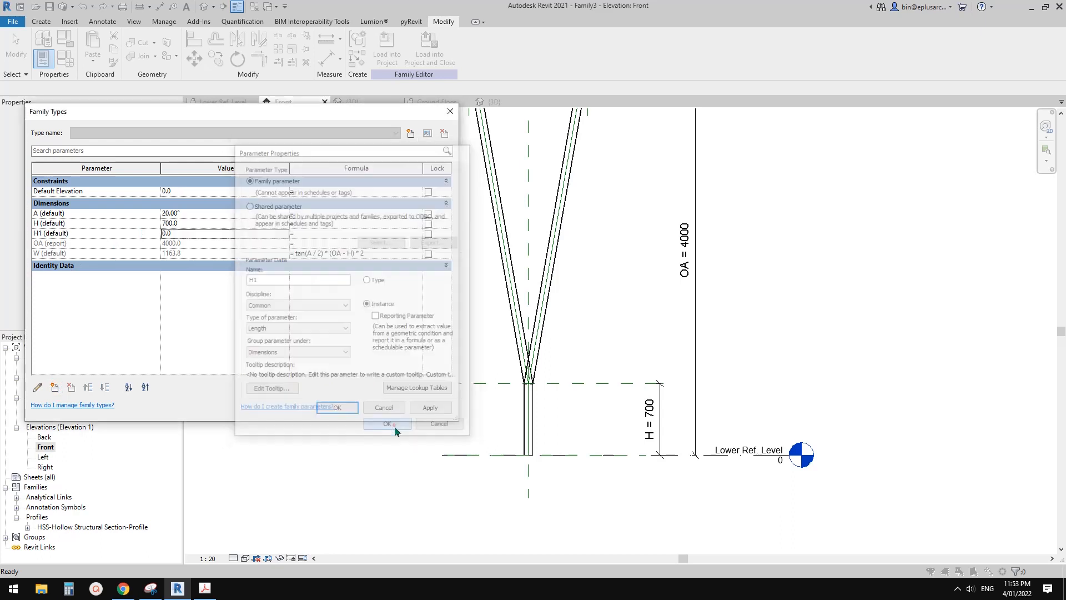
left_click(321, 234)
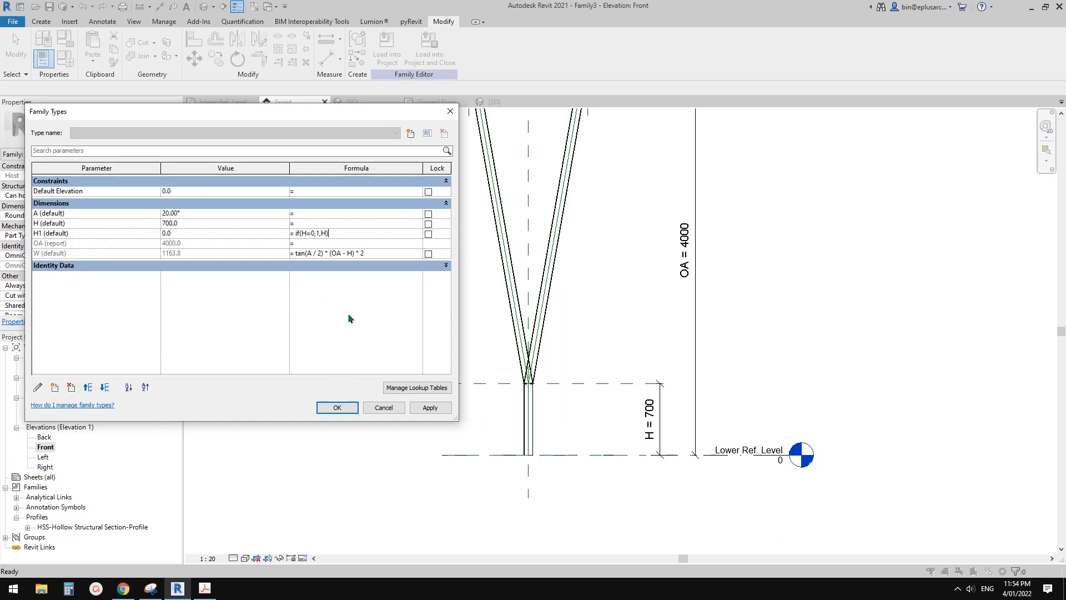
left_click(336, 407)
Relabel the post height dimension in the Front elevation with parameter H1 instead of H, and clear the selection.
left_click(655, 422)
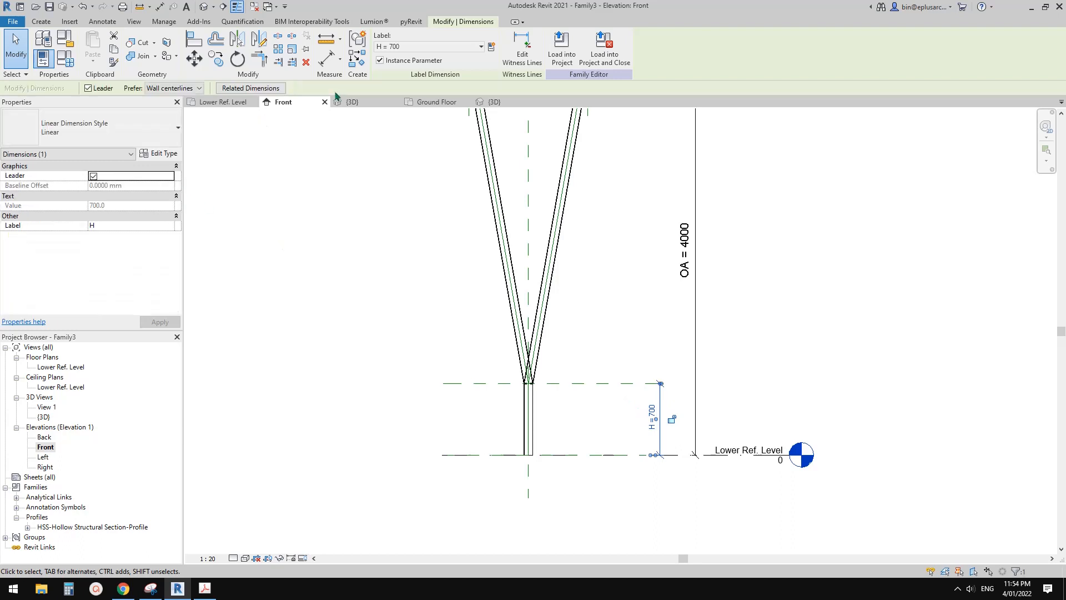
left_click(399, 48)
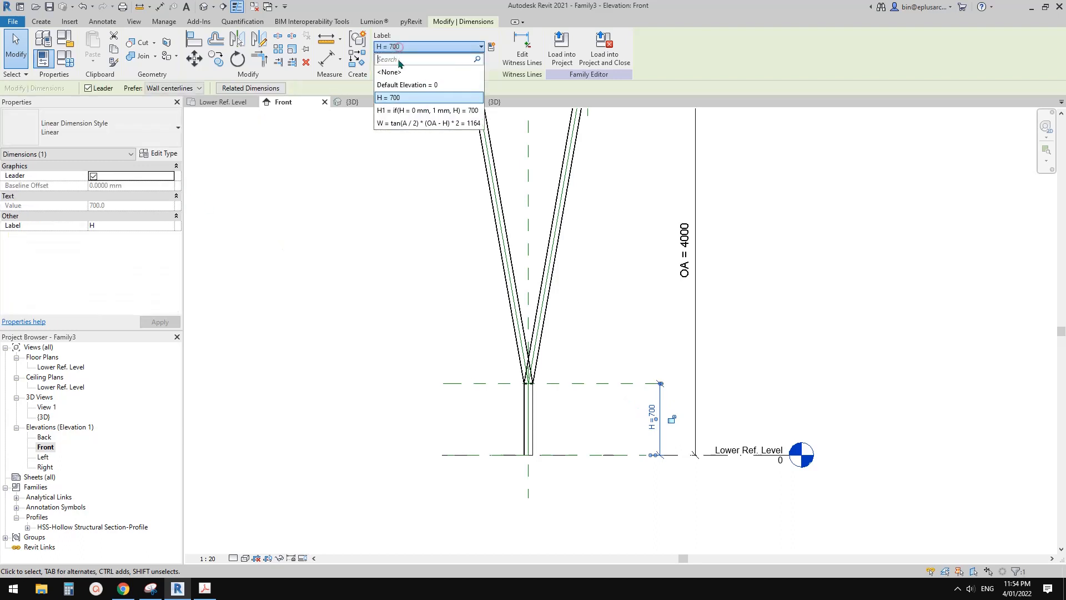
left_click(402, 109)
middle_click_drag(558, 293, 524, 299)
key("Escape")
scroll(539, 311, "up", 1)
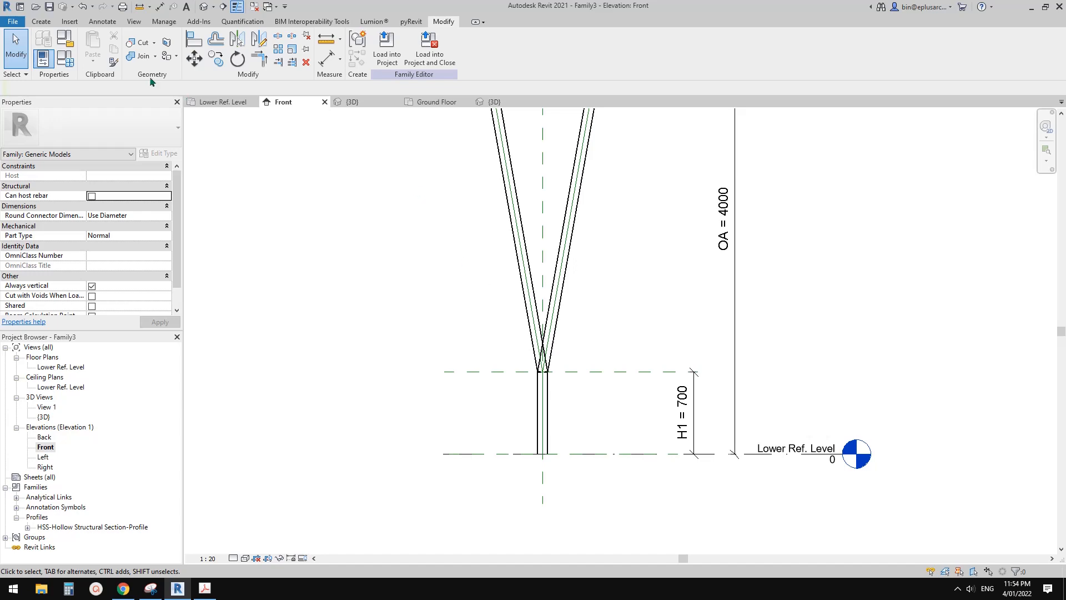
Set the family's H parameter to 0 and apply it to the column geometry.
left_click(66, 58)
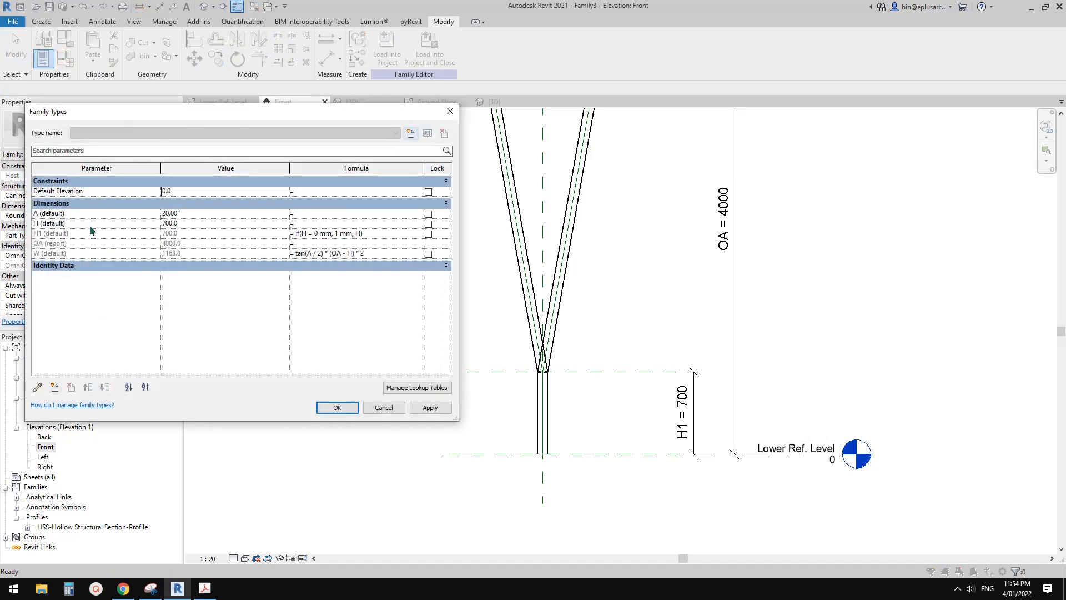
left_click(209, 224)
type("0")
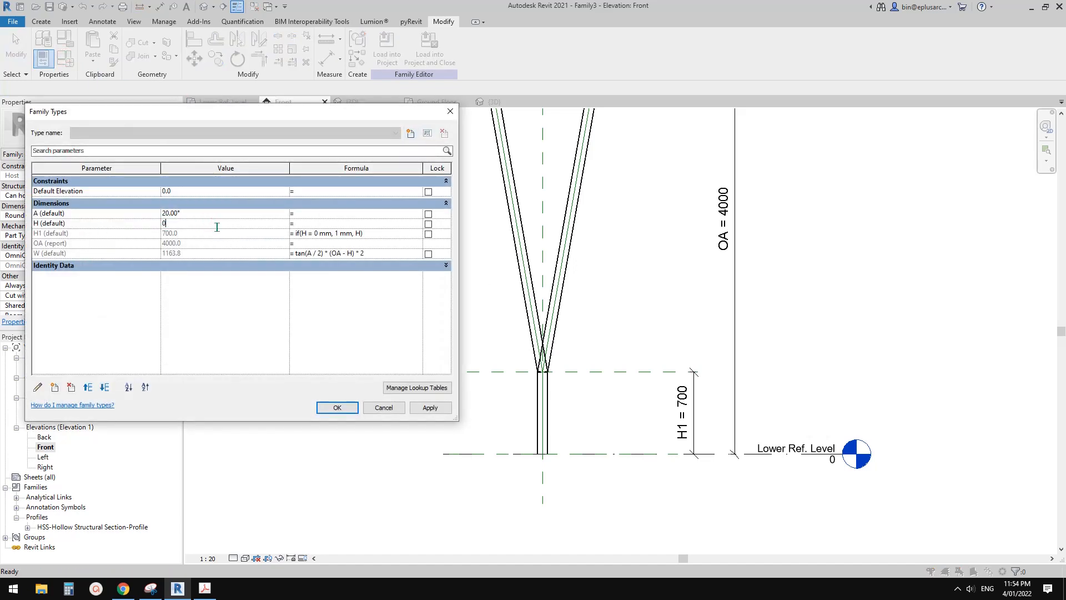
left_click(432, 414)
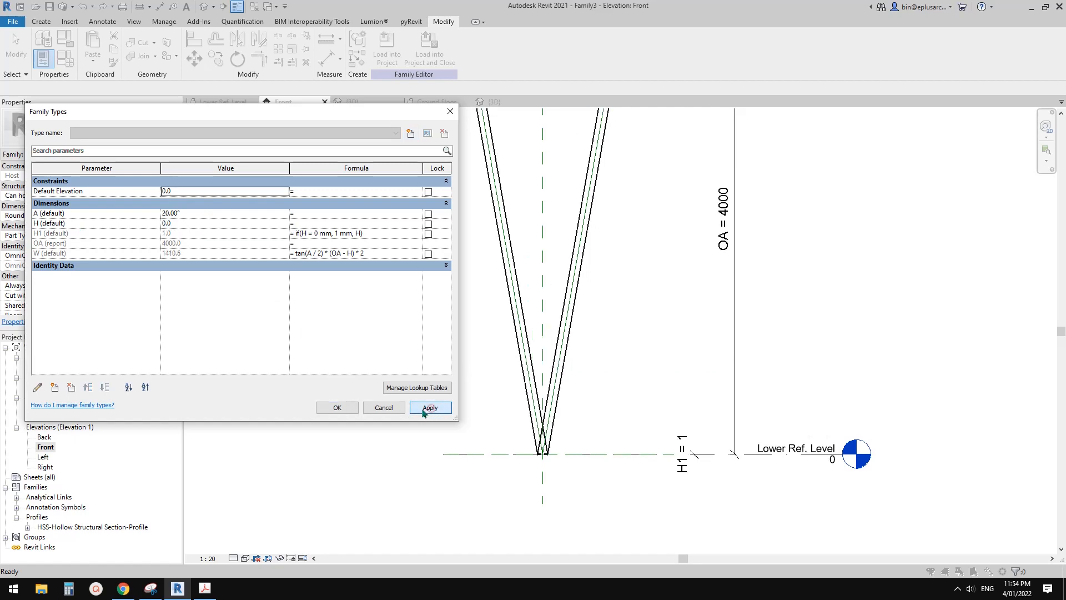
left_click(340, 407)
Select the thin post sweep at the column base and examine how it sits between the lower ends of the arms.
scroll(555, 452, "up", 4)
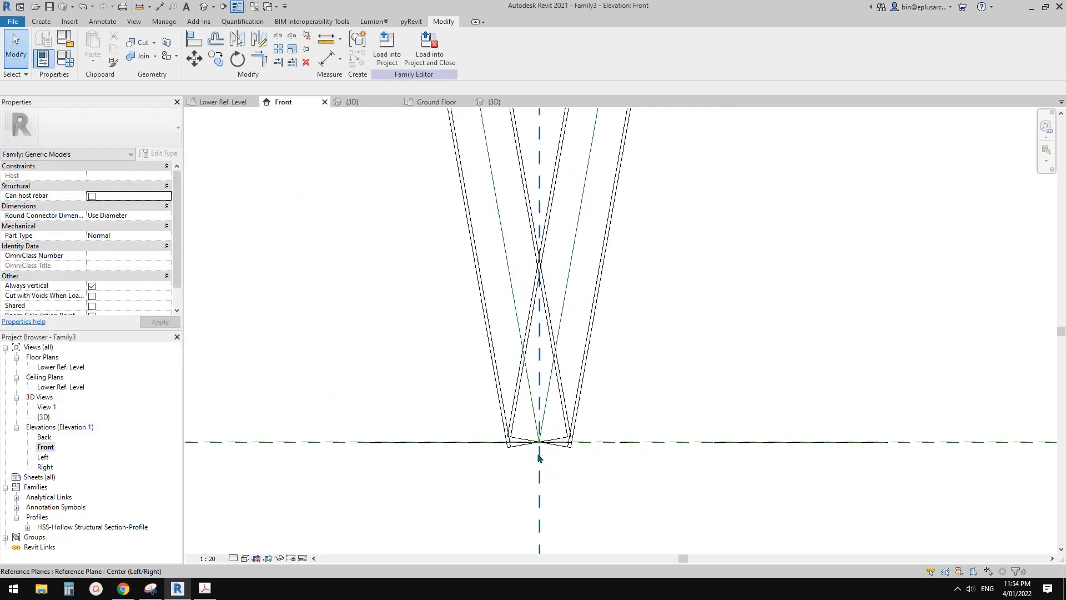
scroll(635, 436, "up", 5)
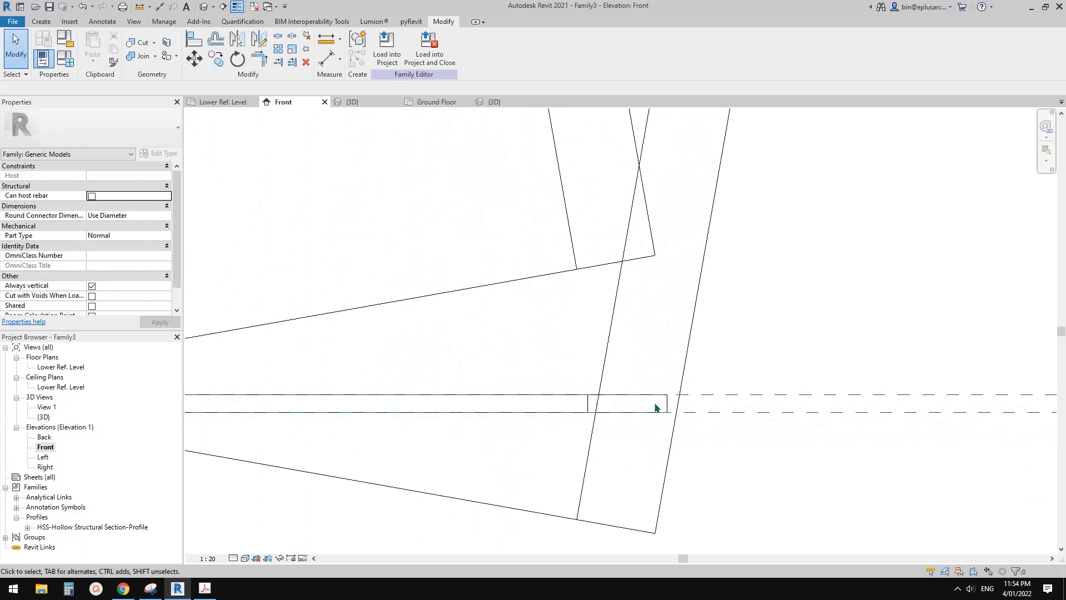
scroll(668, 408, "up", 1)
left_click(667, 408)
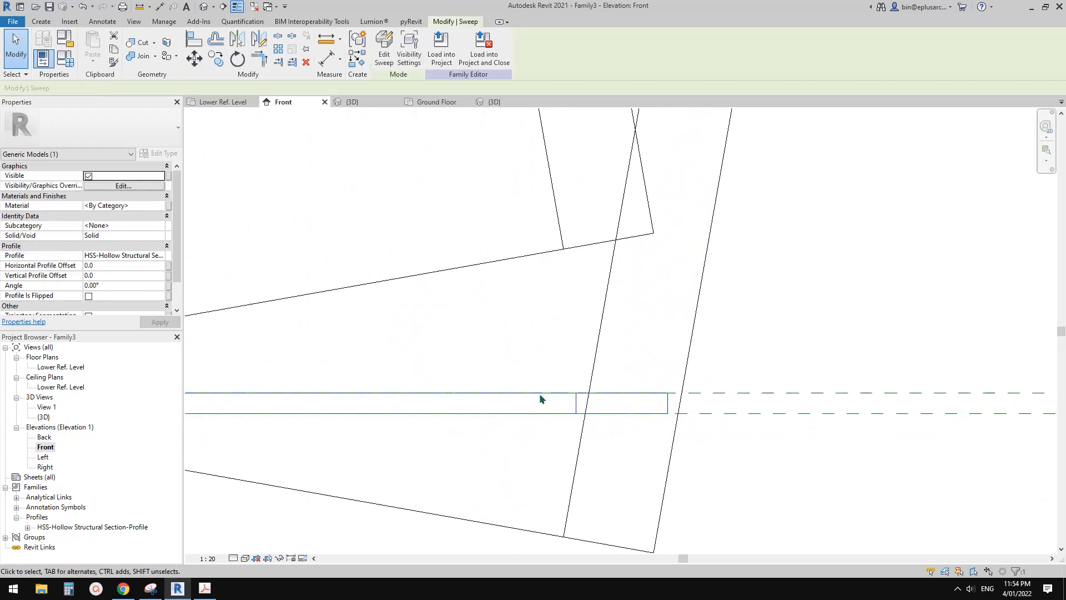
scroll(500, 408, "down", 5)
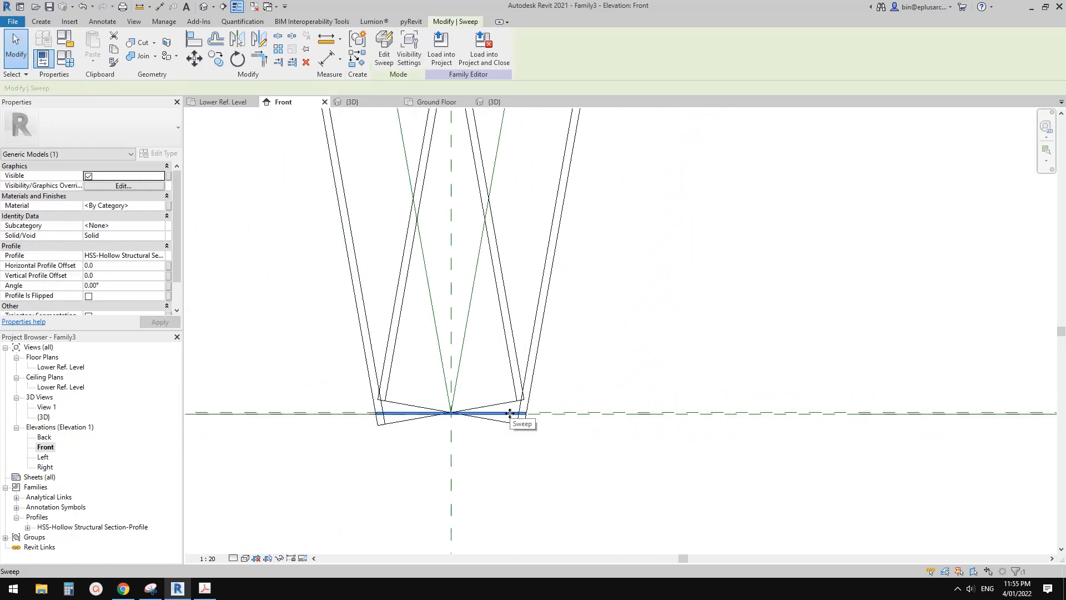
scroll(503, 416, "up", 2)
scroll(521, 422, "down", 2)
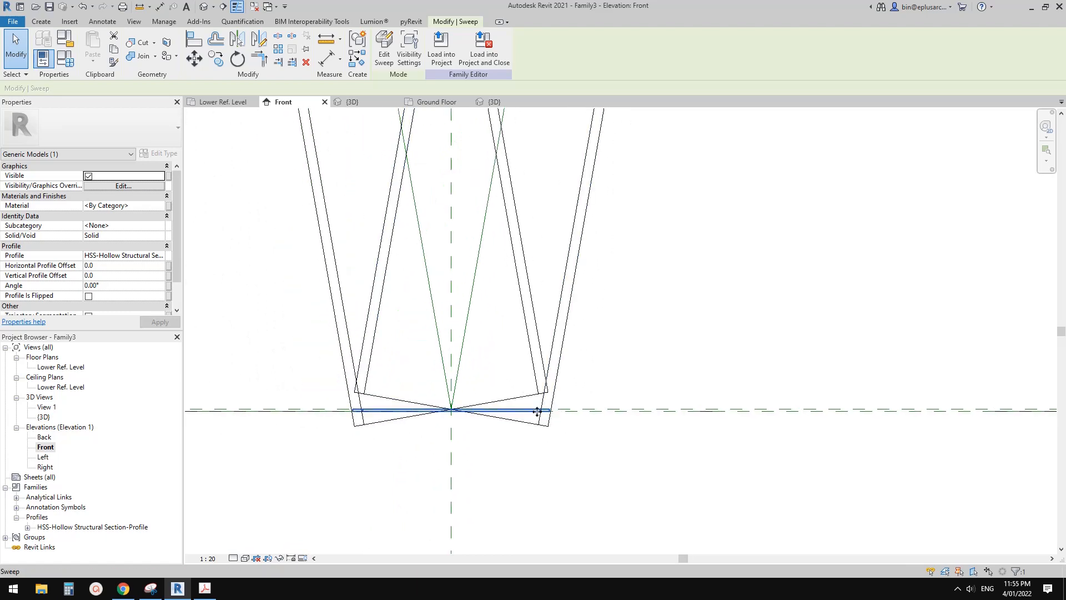
scroll(540, 411, "up", 3)
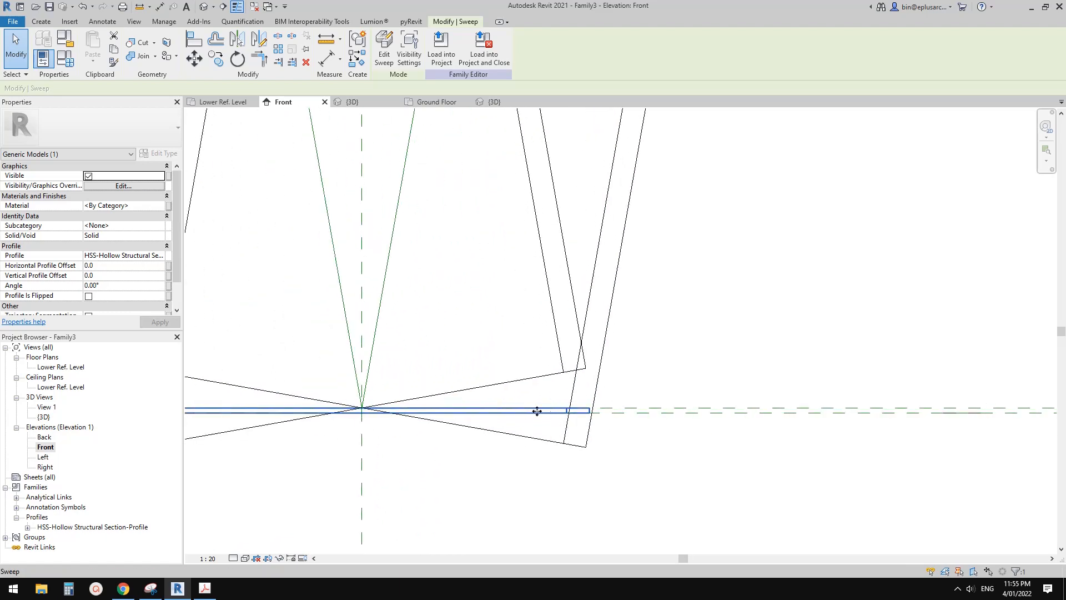
scroll(537, 411, "down", 4)
scroll(400, 411, "up", 2)
scroll(450, 402, "down", 1)
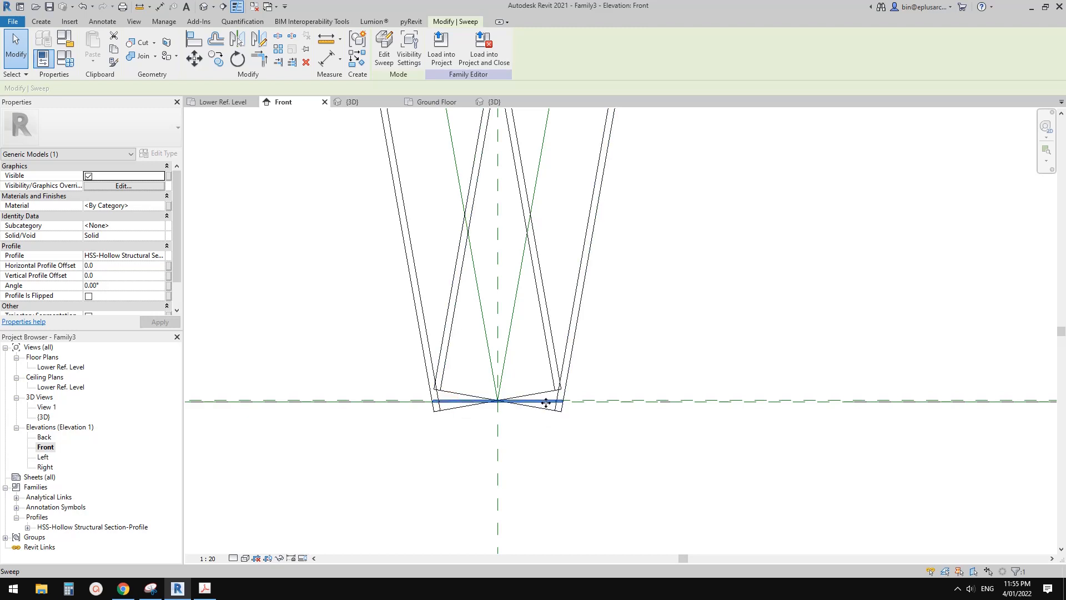
scroll(545, 402, "up", 2)
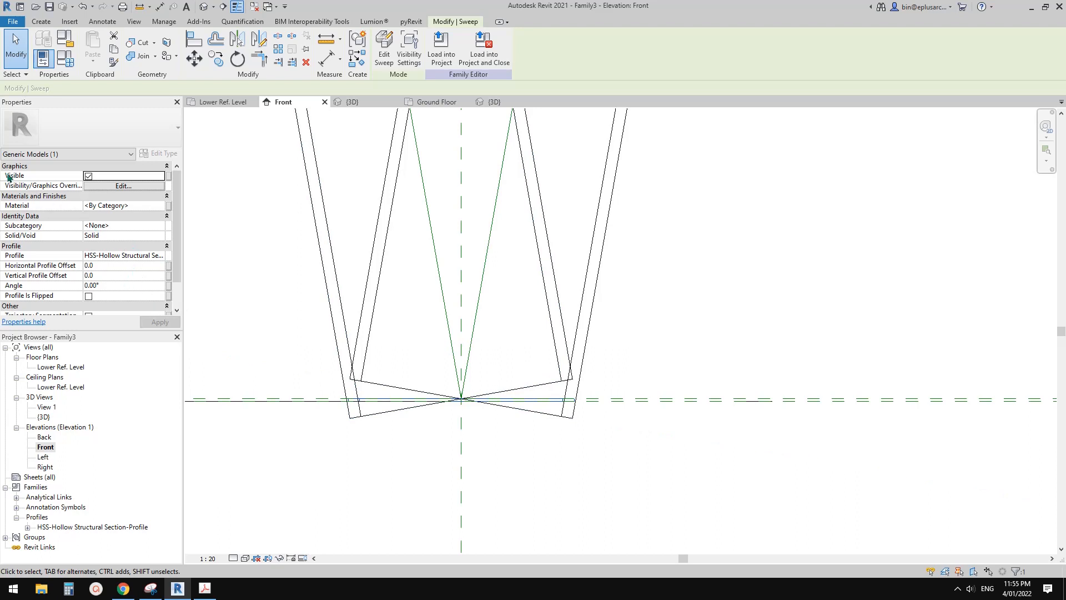
Associate the post sweep's Visible property with a new instance Yes/No family parameter VIS.
left_click(168, 175)
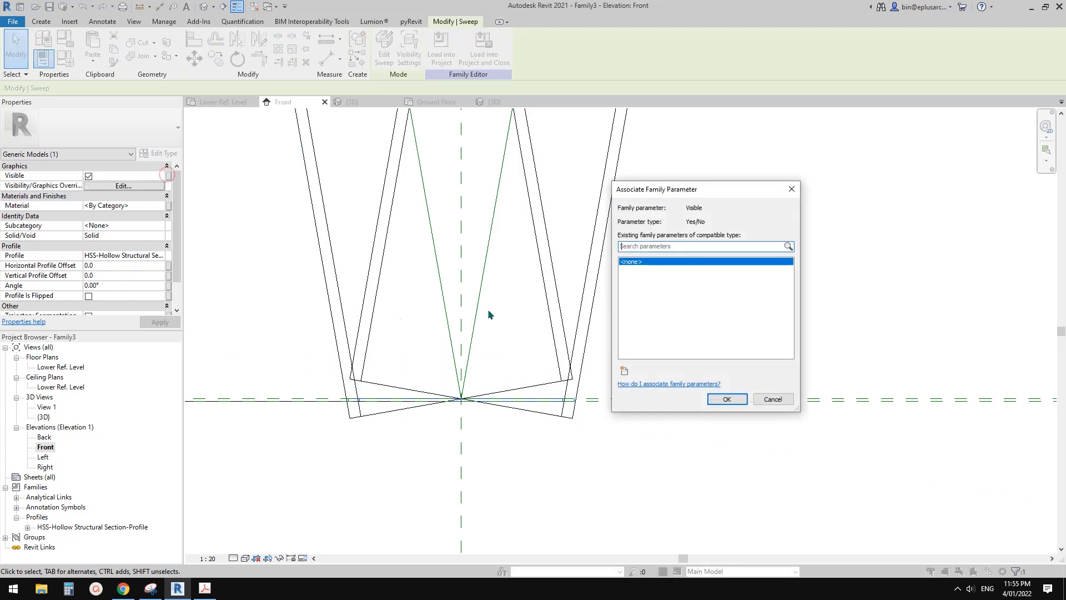
left_click(624, 371)
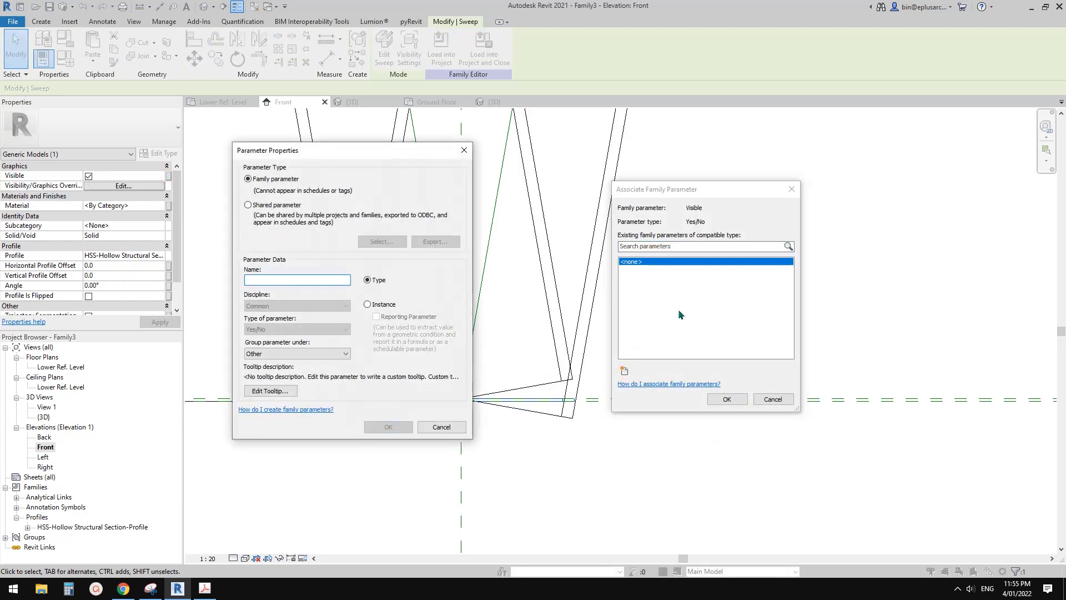
type("ViS")
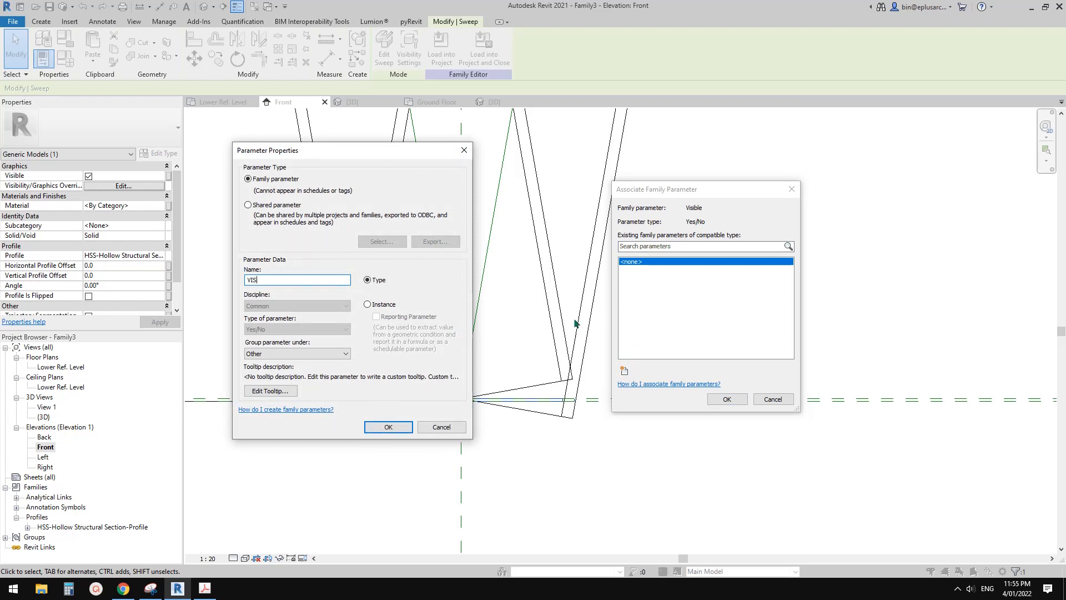
left_click(368, 305)
left_click(388, 426)
left_click(724, 398)
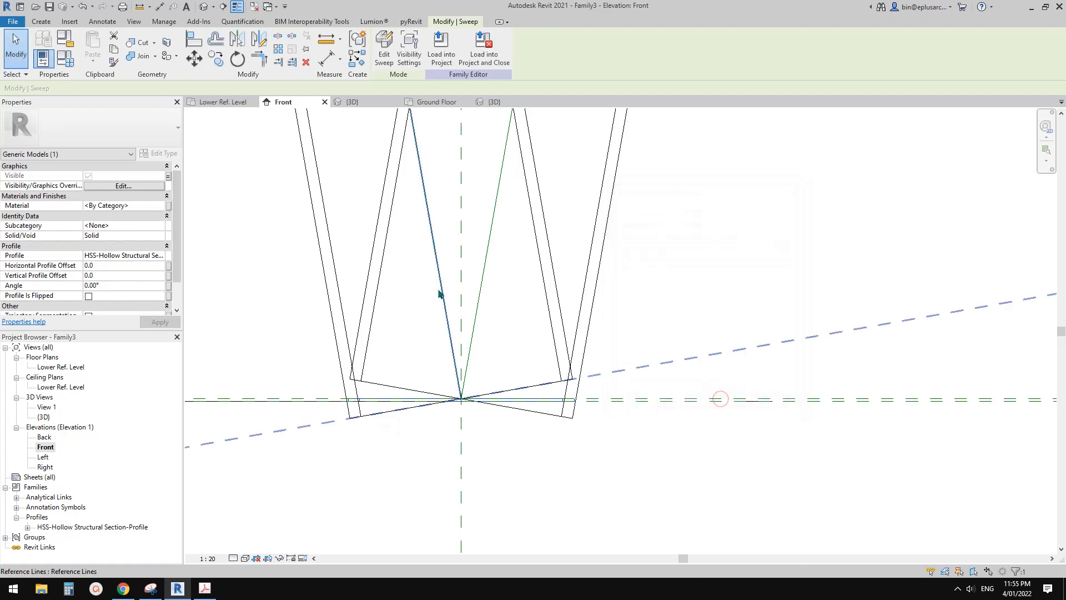
Give VIS the formula not(H = 0 mm) and set H to a non-zero height in the family.
scroll(394, 265, "down", 3)
left_click(66, 60)
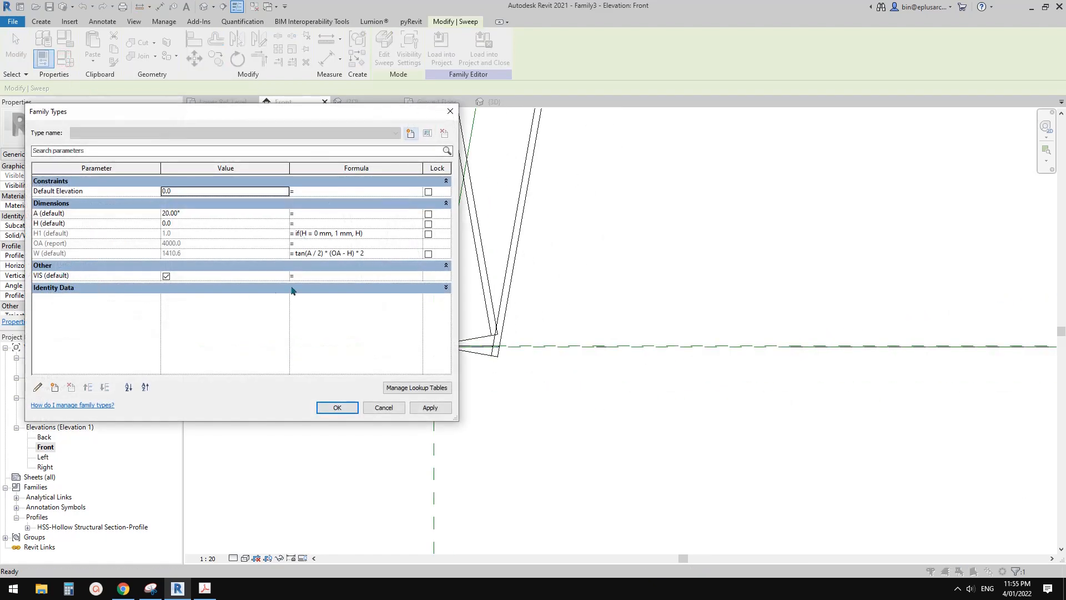
left_click(312, 277)
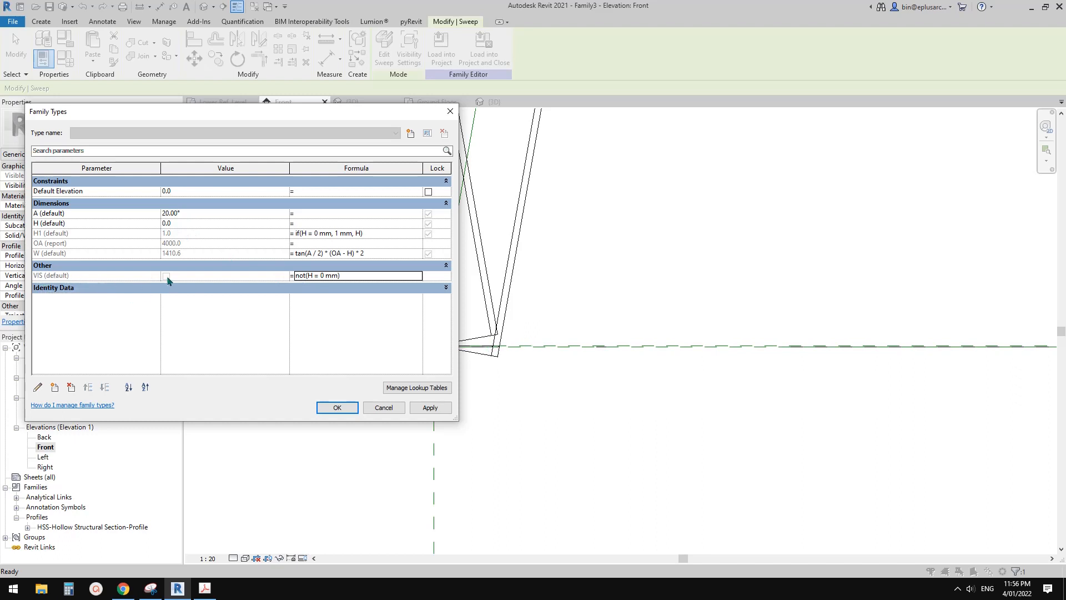
left_click(189, 226)
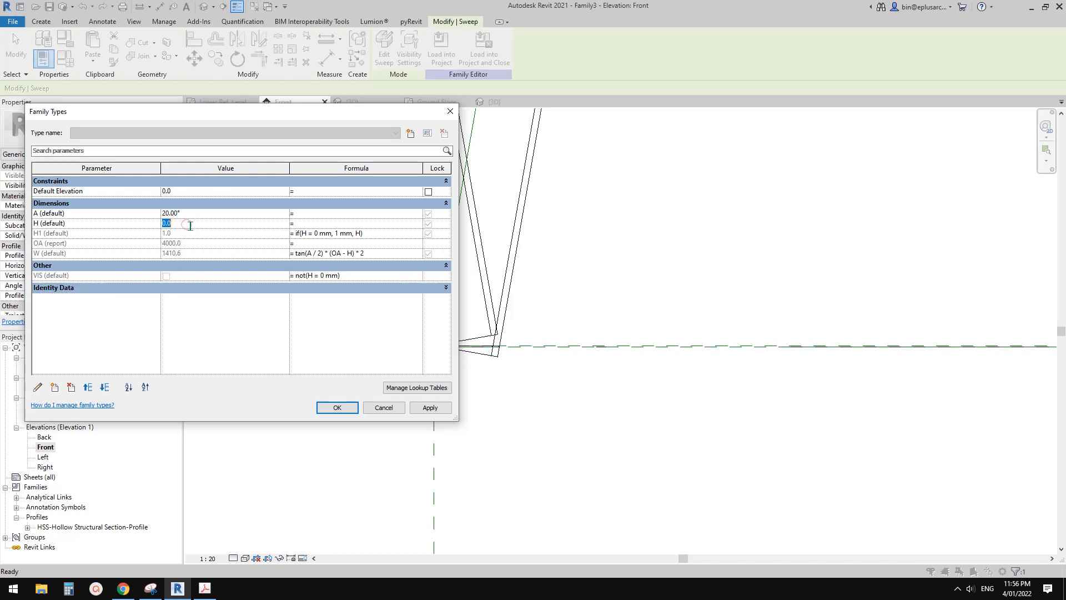
type("1")
key("Return")
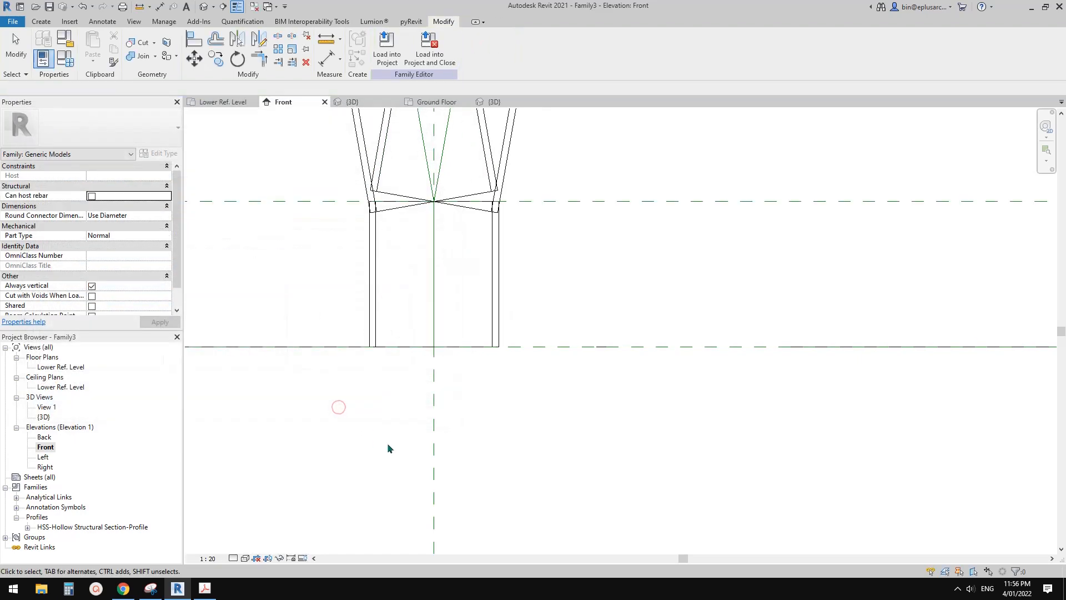
Load the updated column family into the project, overwriting the existing version.
scroll(404, 390, "down", 2)
middle_click_drag(437, 342, 498, 394)
left_click(388, 58)
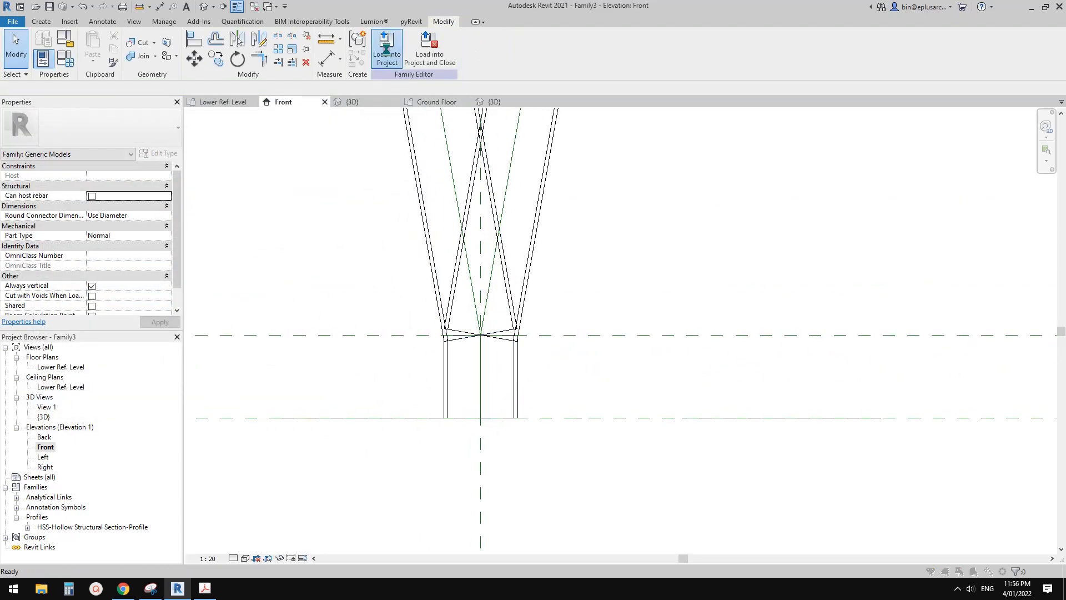
left_click(496, 262)
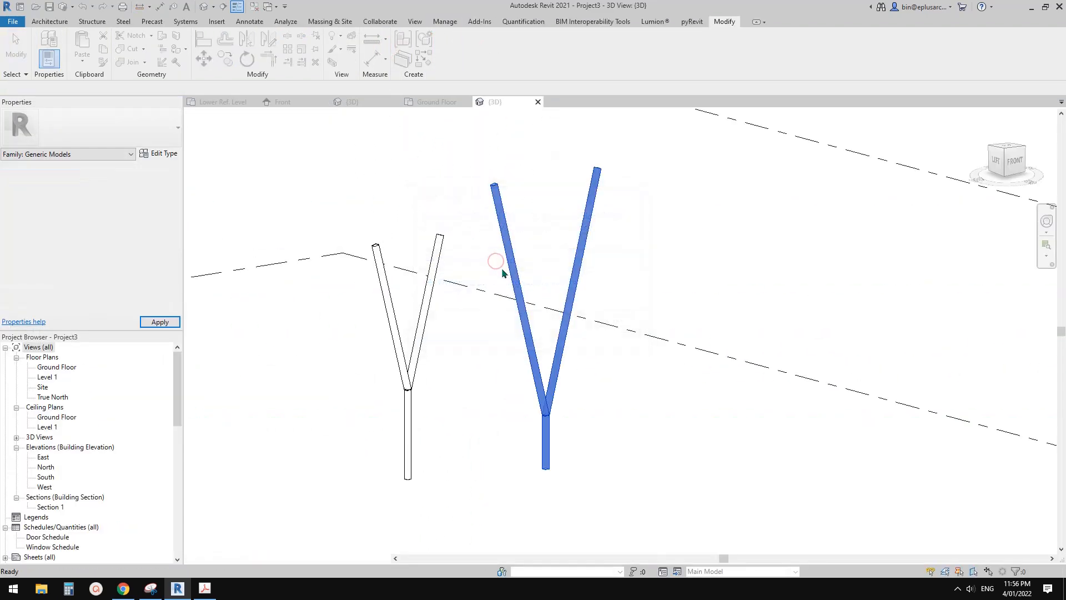
Select the larger Y-shaped column in the project's 3D view and set its H to 0.
middle_click_drag(576, 334, 574, 284)
left_click(546, 362)
middle_click_drag(545, 367, 493, 365)
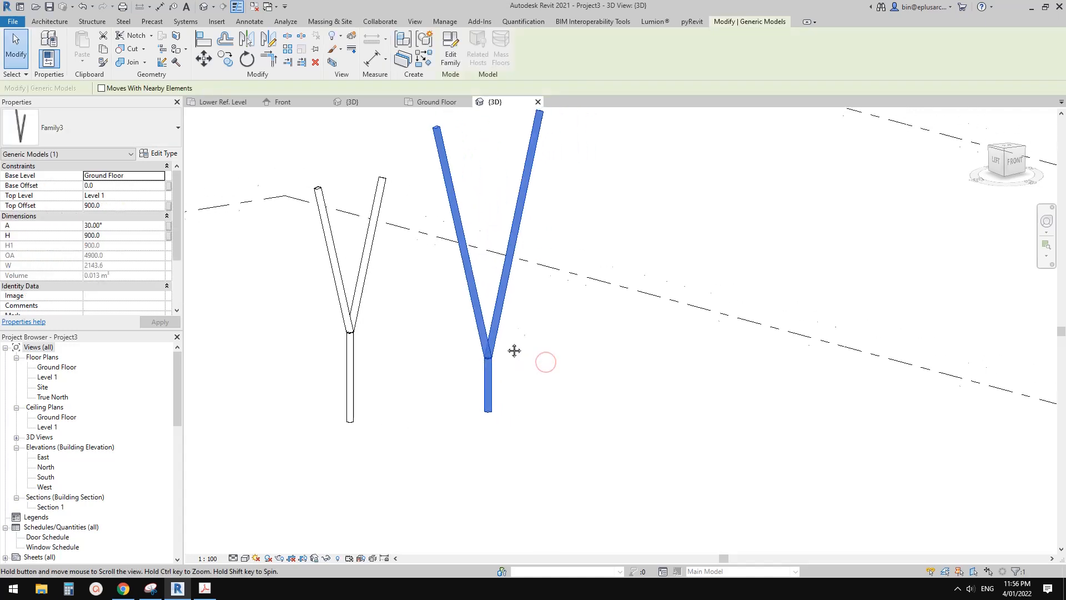
scroll(472, 377, "up", 8)
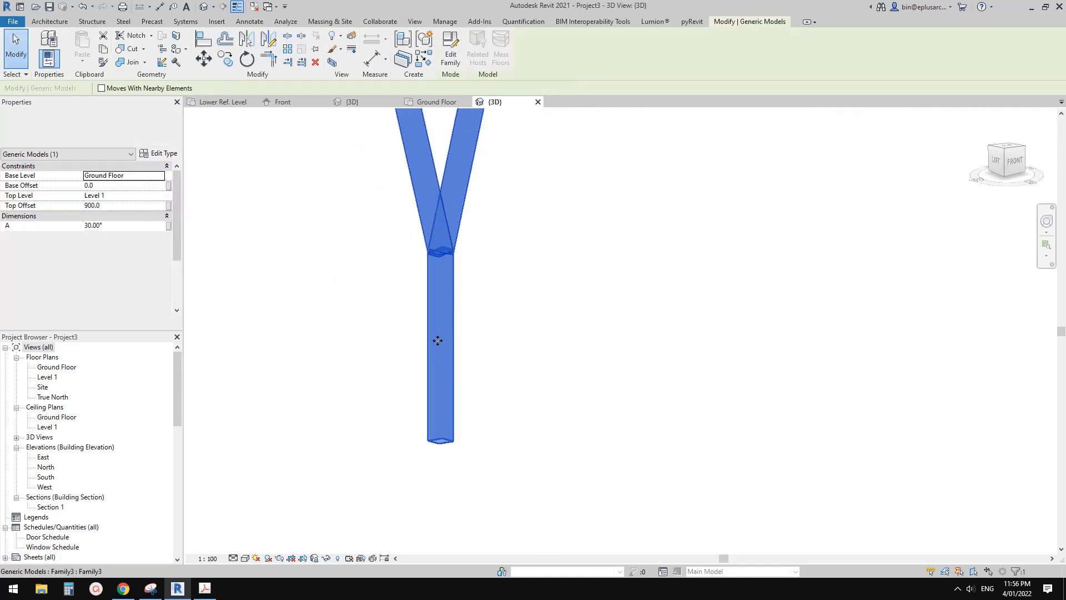
left_click(122, 237)
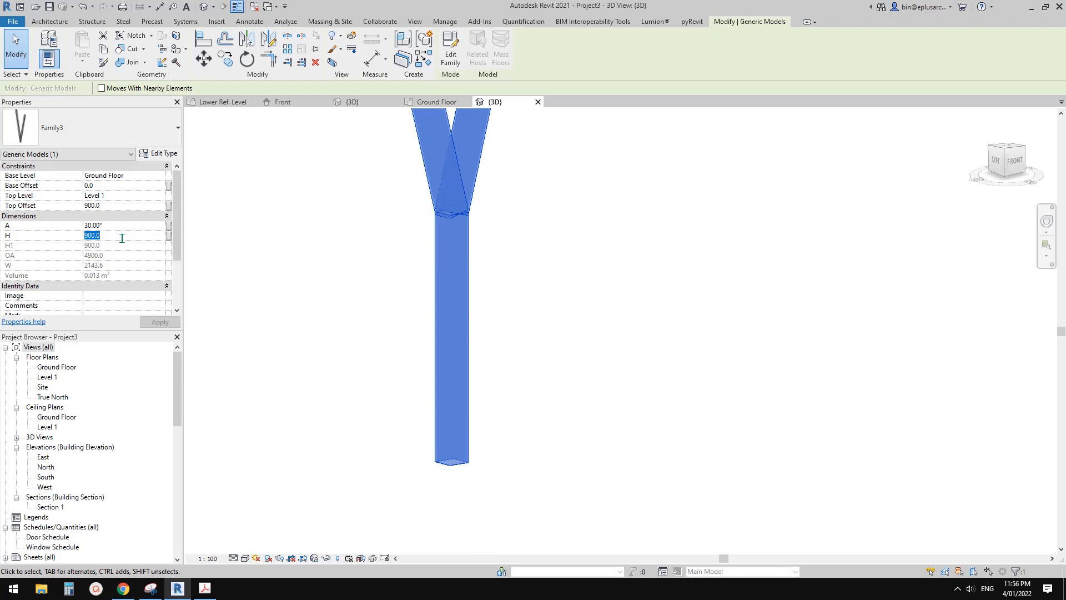
key("Return")
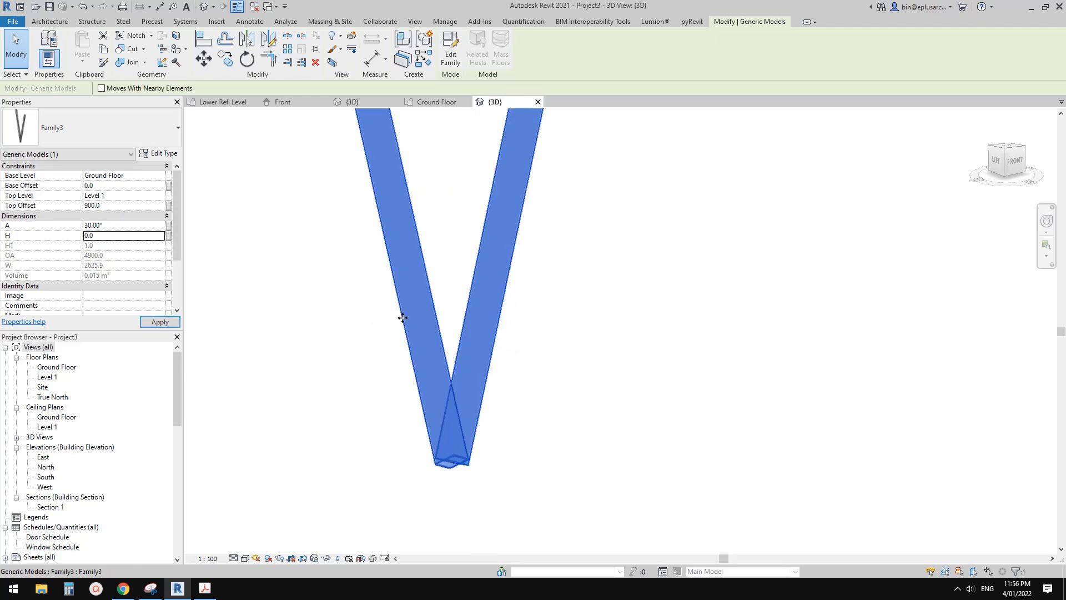
Inspect the base of the larger column up close, both unselected and selected, for any trace of the post.
scroll(442, 403, "up", 2)
middle_click_drag(556, 306, 639, 324)
left_click(664, 279)
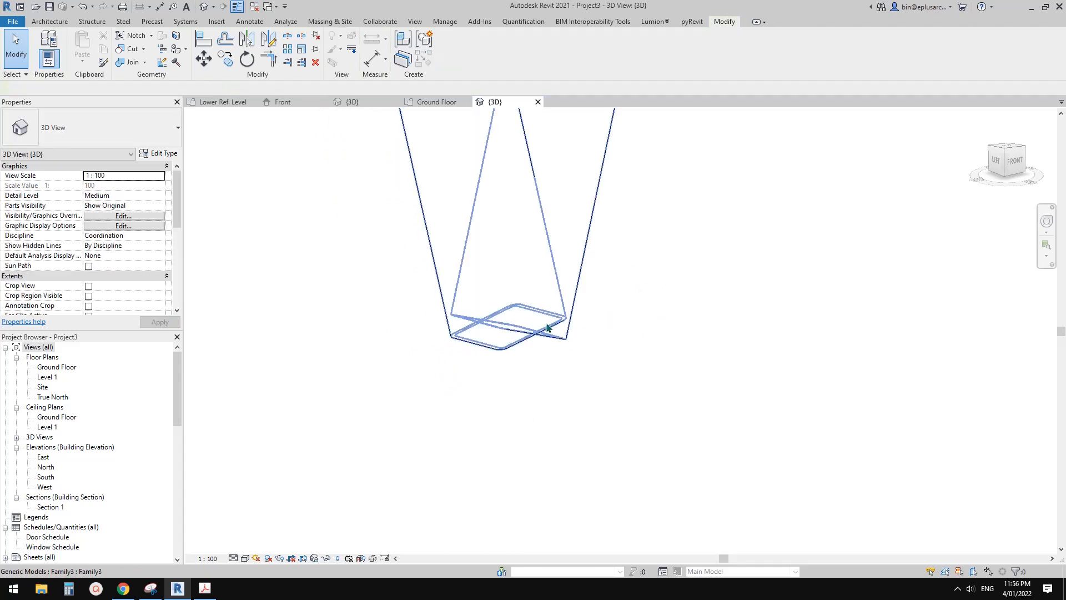
left_click(544, 334)
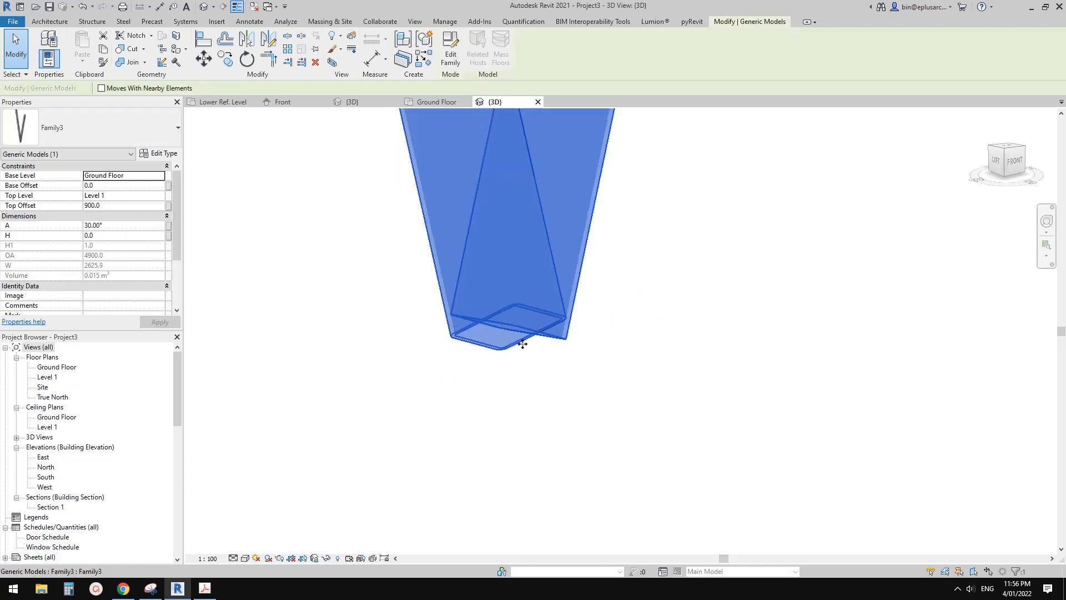
scroll(522, 344, "up", 1)
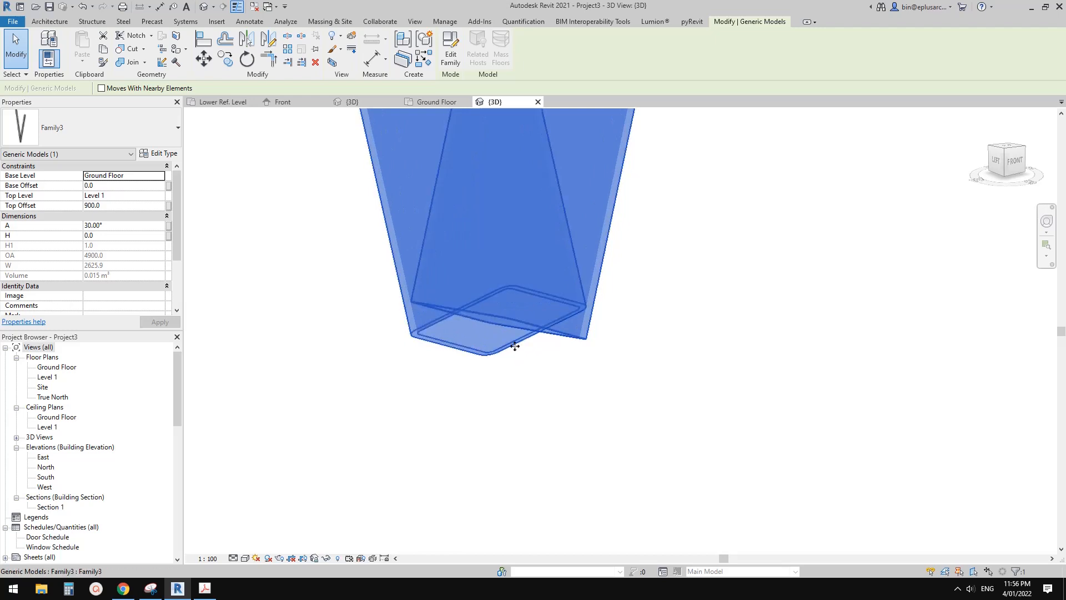
middle_click_drag(544, 351, 541, 351)
Test the post at small heights by setting the selected column's H to 1 and then to 100.
left_click(123, 235)
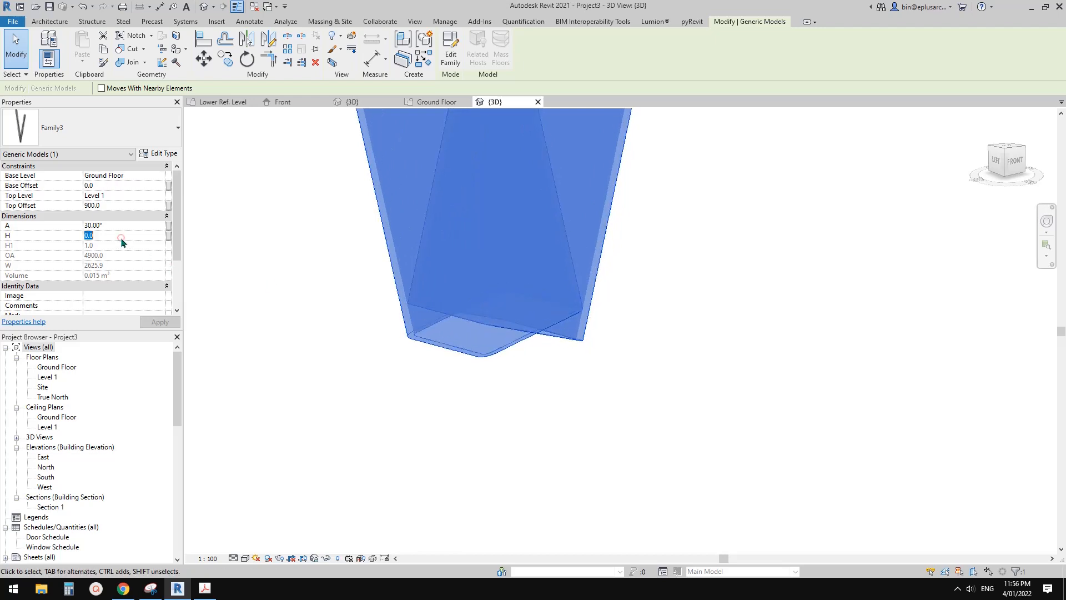
type("1")
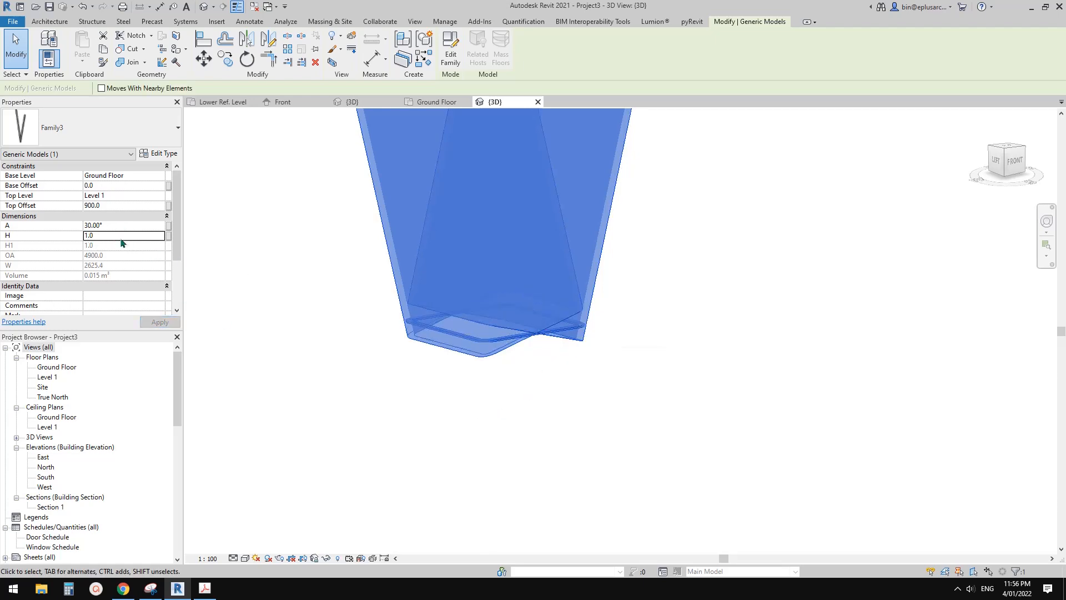
double_click(123, 237)
type("100")
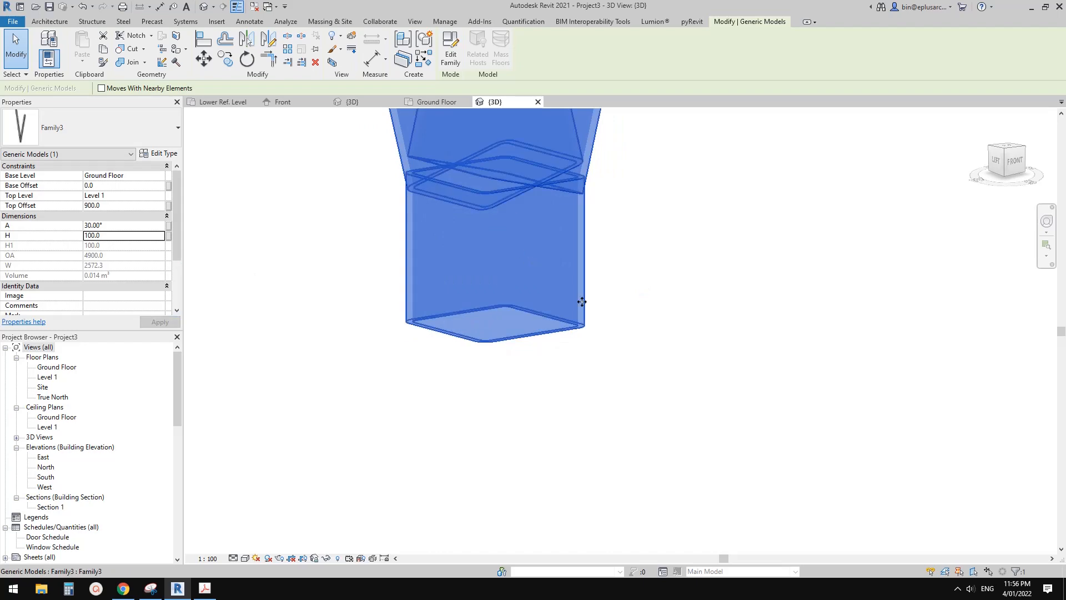
Set the larger column's H to 1000 and clear the selection.
double_click(139, 235)
type("1000")
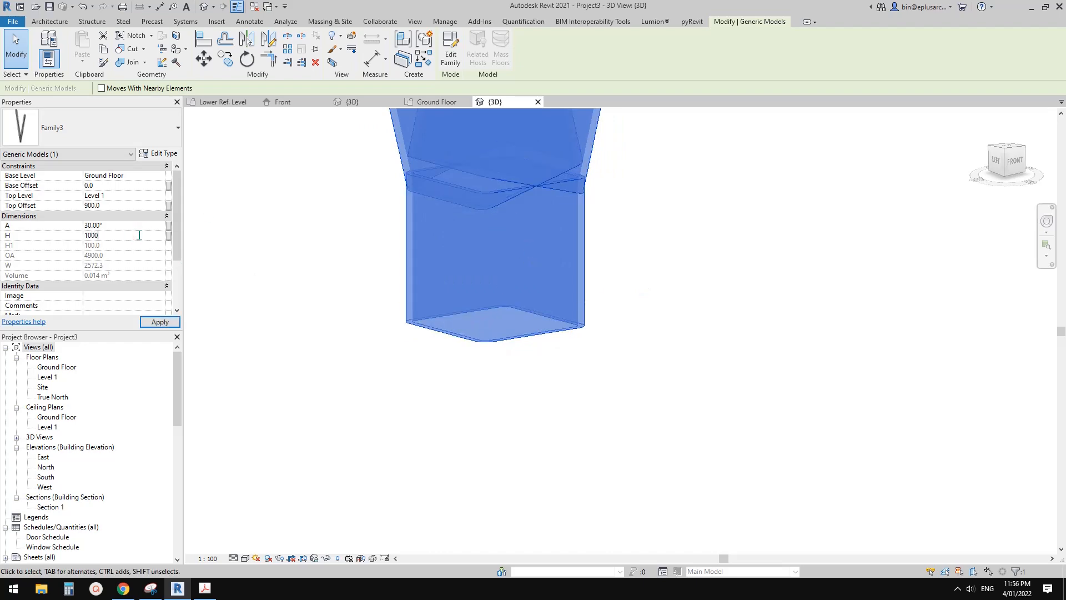
scroll(621, 407, "down", 10)
left_click(657, 391)
scroll(644, 395, "down", 2)
middle_click_drag(634, 397, 666, 410, "shift")
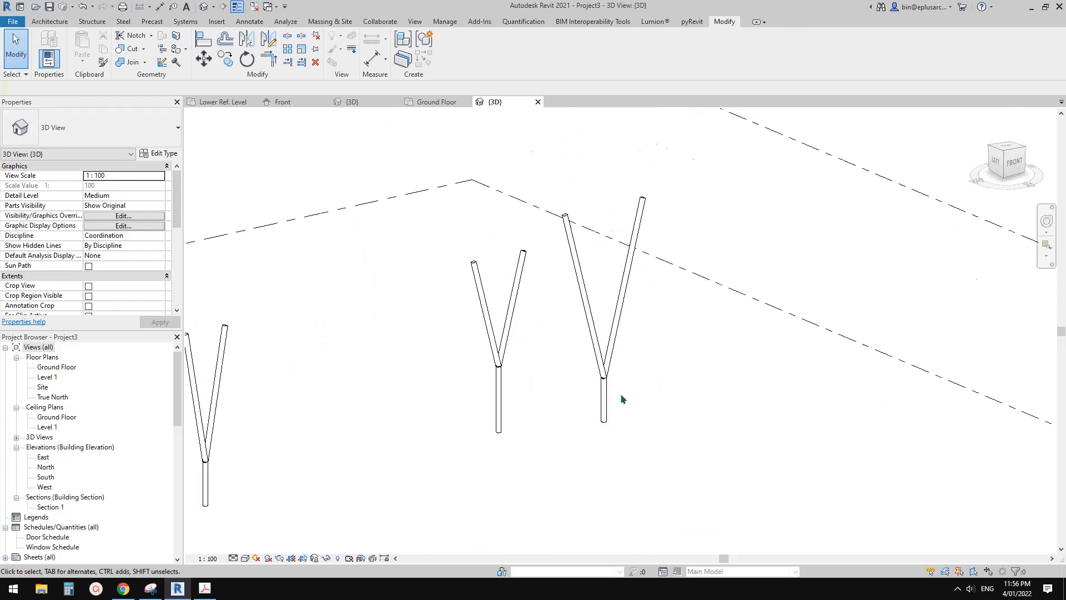
Select the larger column again and examine its base and top level constraints and its geometry against the neighbouring column.
scroll(623, 398, "up", 2)
scroll(592, 370, "down", 3)
middle_click_drag(593, 369, 644, 393)
middle_click_drag(644, 393, 599, 377)
left_click(659, 367)
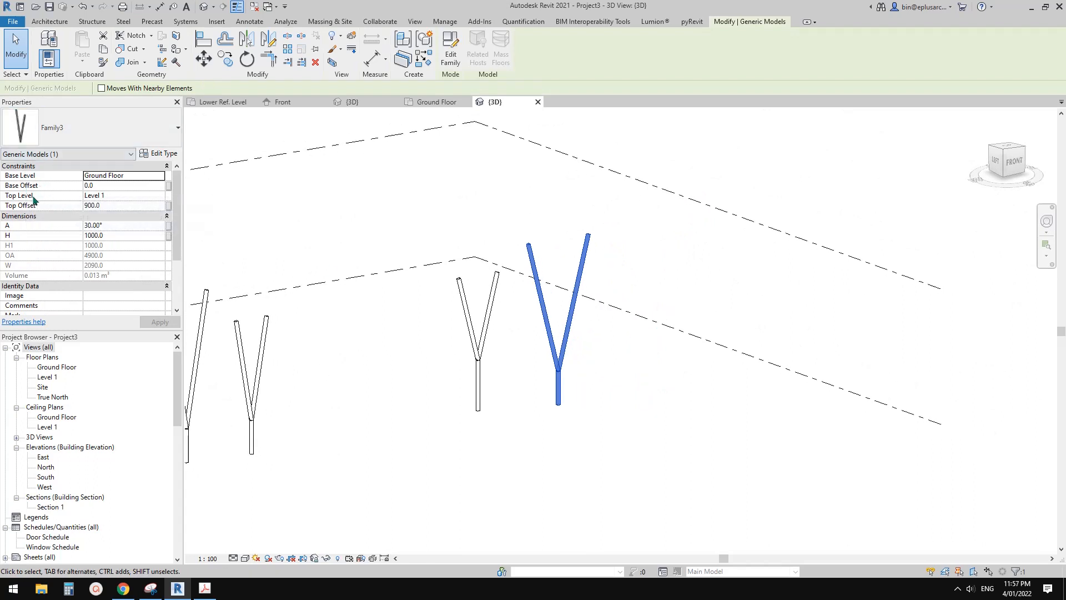
middle_click_drag(494, 246, 605, 335, "shift")
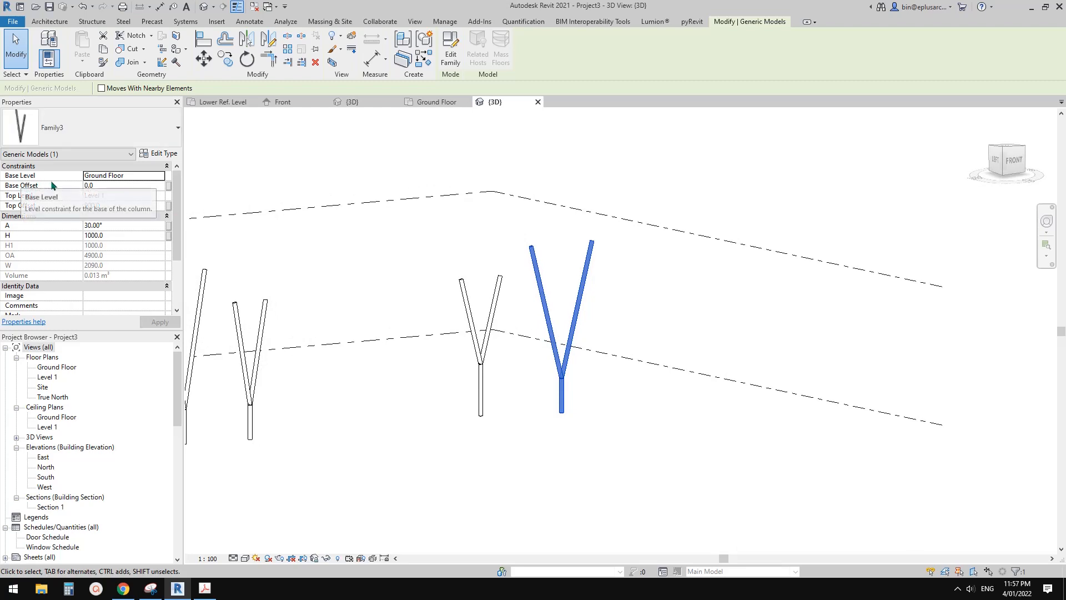
left_click(123, 176)
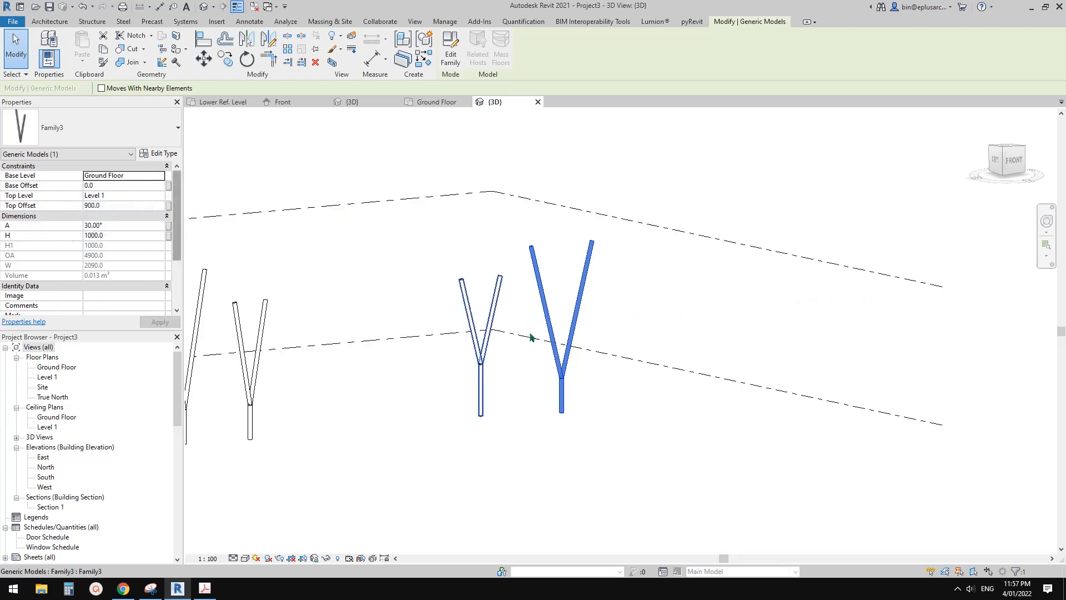
scroll(563, 339, "down", 1)
middle_click_drag(598, 355, 595, 393, "shift")
scroll(591, 373, "up", 2)
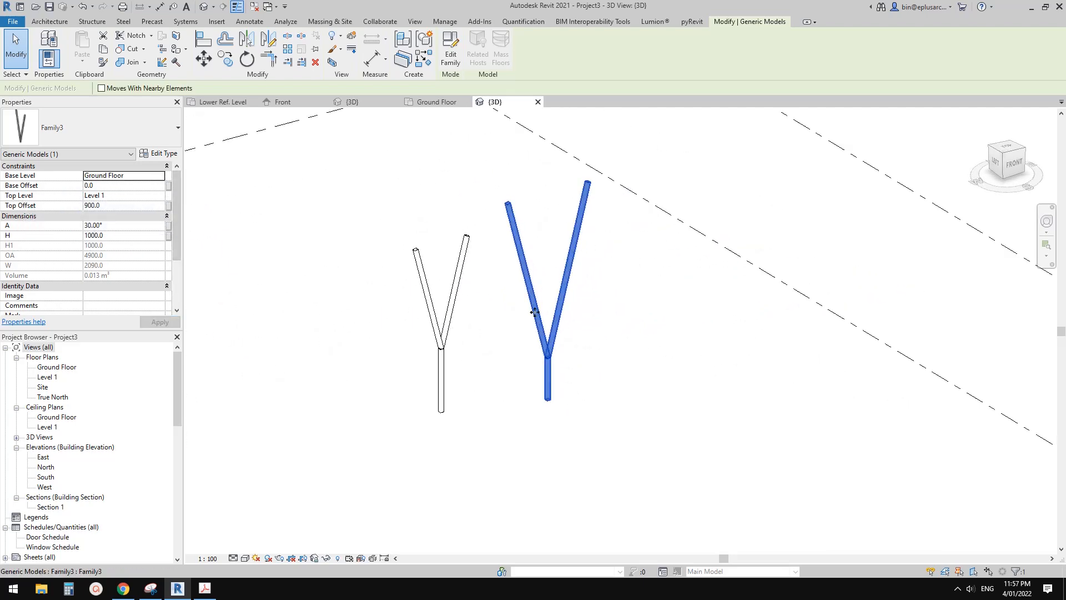
middle_click_drag(605, 355, 547, 356, "shift")
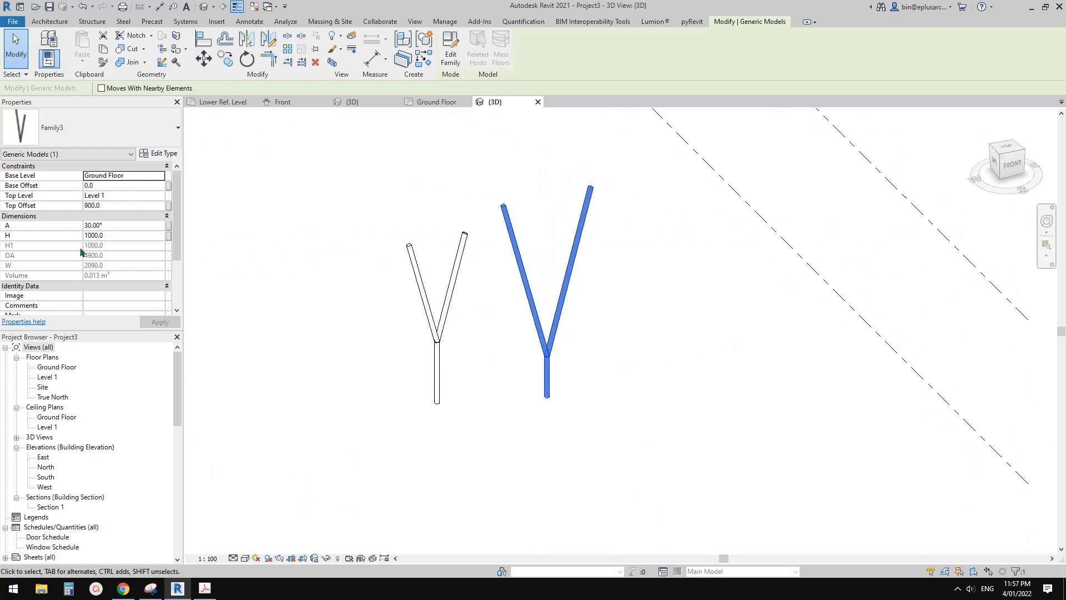
Set the larger column's H to 1500 and its angle A to 20°, and deselect it.
left_click(129, 237)
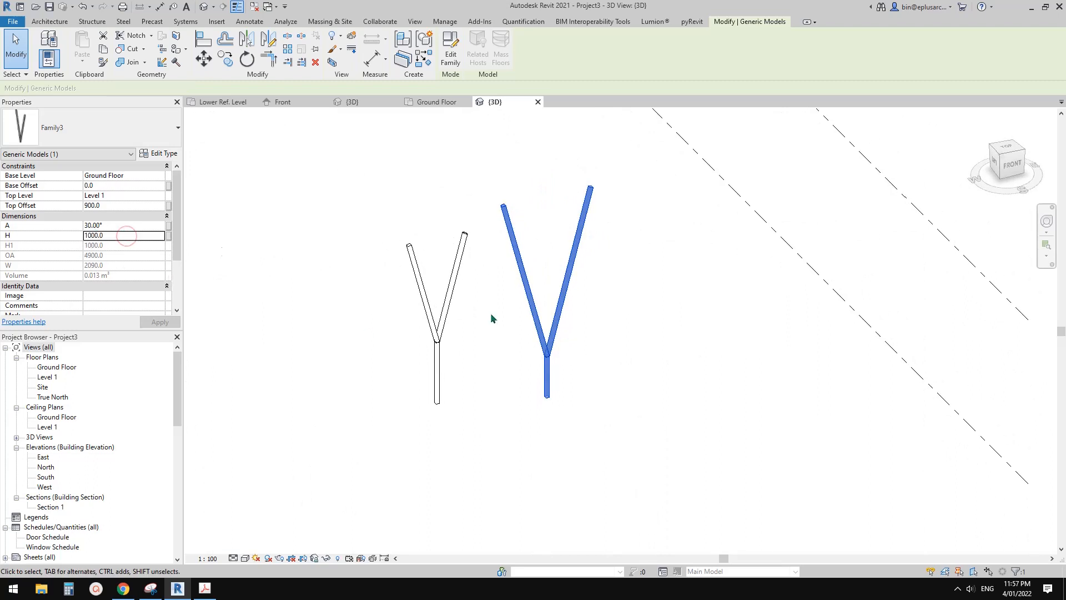
double_click(117, 238)
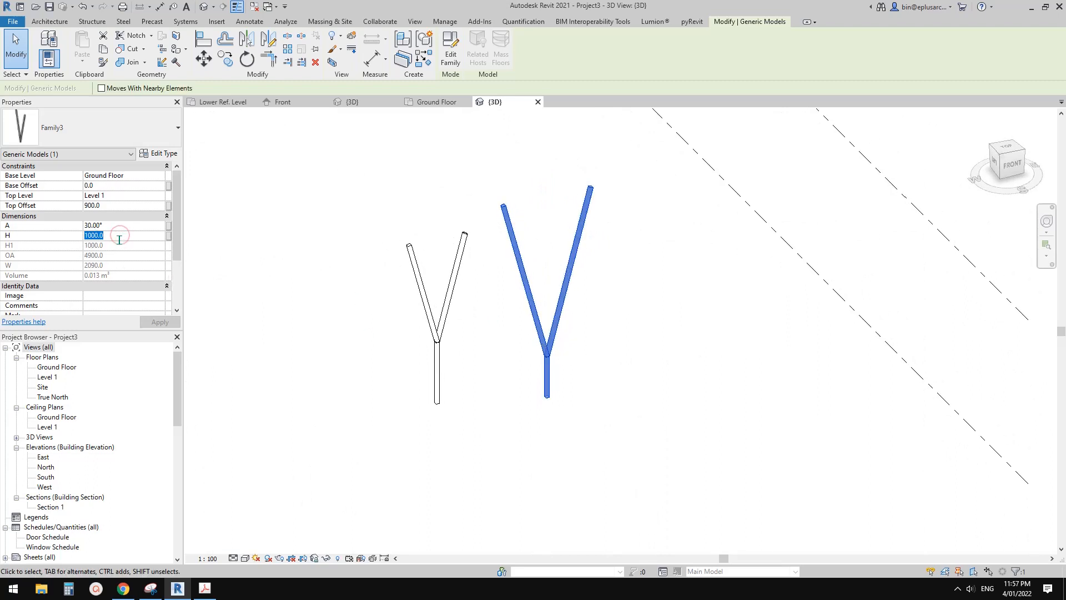
type("1500")
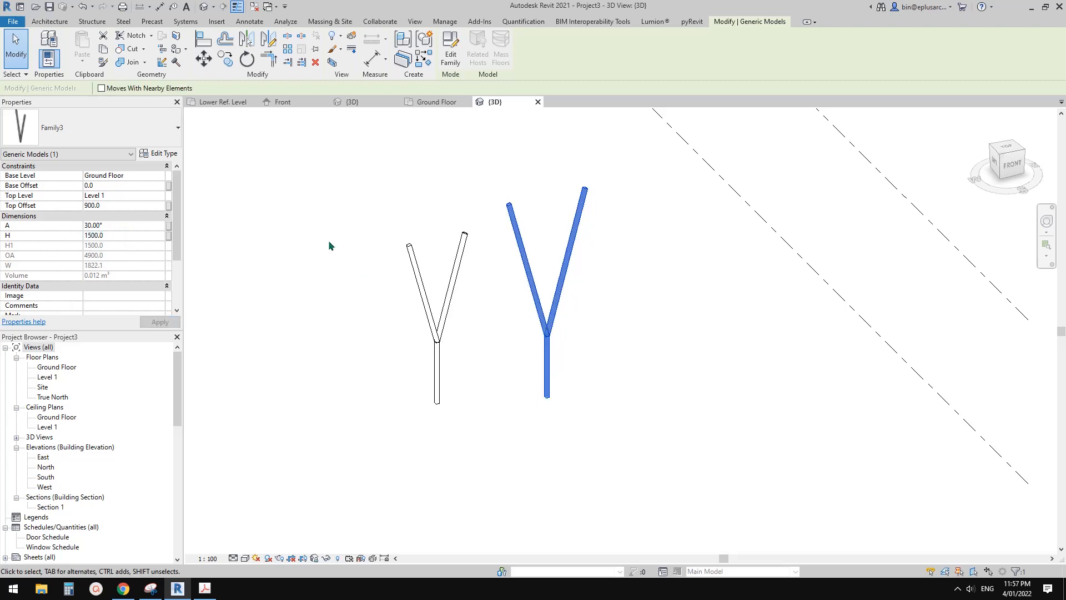
double_click(134, 226)
type("20")
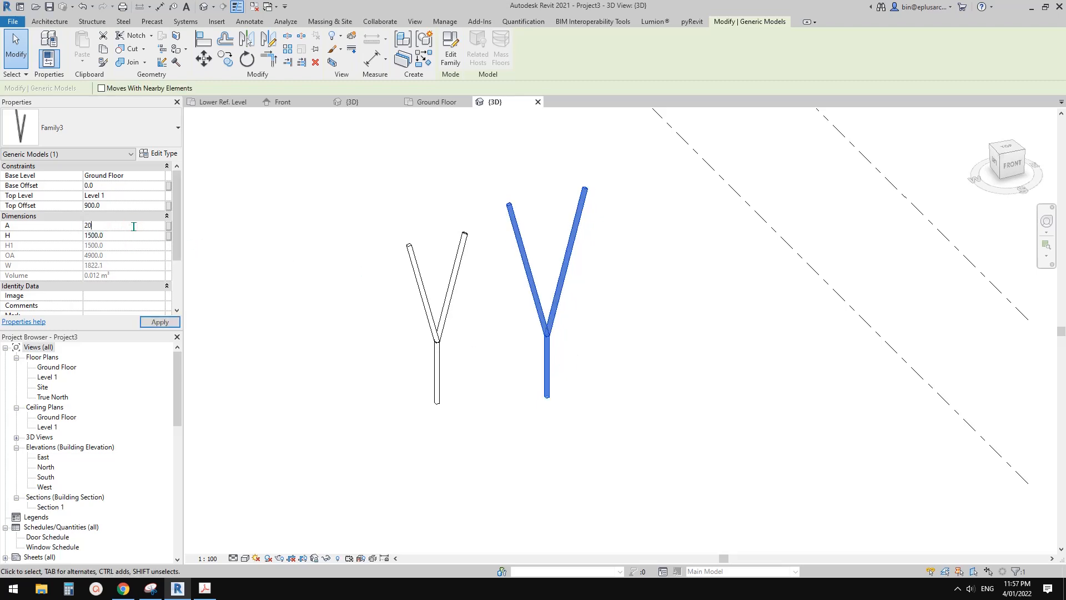
middle_click_drag(574, 320, 590, 348, "shift")
left_click(571, 352)
Review the Y-shaped columns in the project's 3D view, comparing their post heights and branch angles.
scroll(568, 348, "up", 1)
scroll(605, 345, "up", 1)
scroll(591, 348, "down", 1)
middle_click_drag(592, 348, 575, 343)
scroll(591, 336, "down", 2)
left_click(569, 355)
left_click(581, 353)
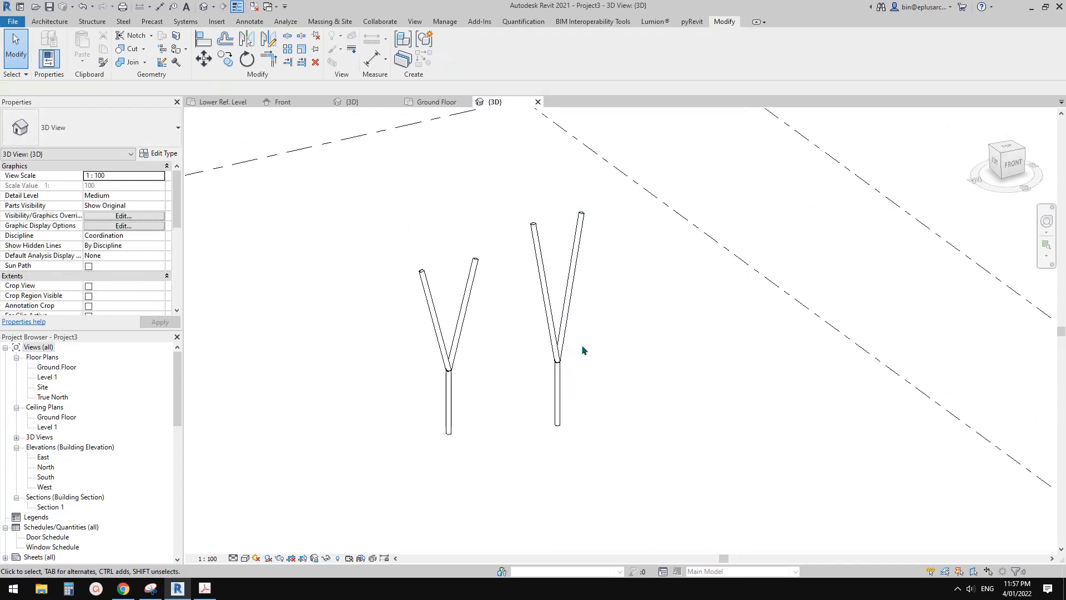
left_click(565, 345)
middle_click_drag(566, 343, 683, 342)
left_click(599, 344)
scroll(650, 336, "down", 1)
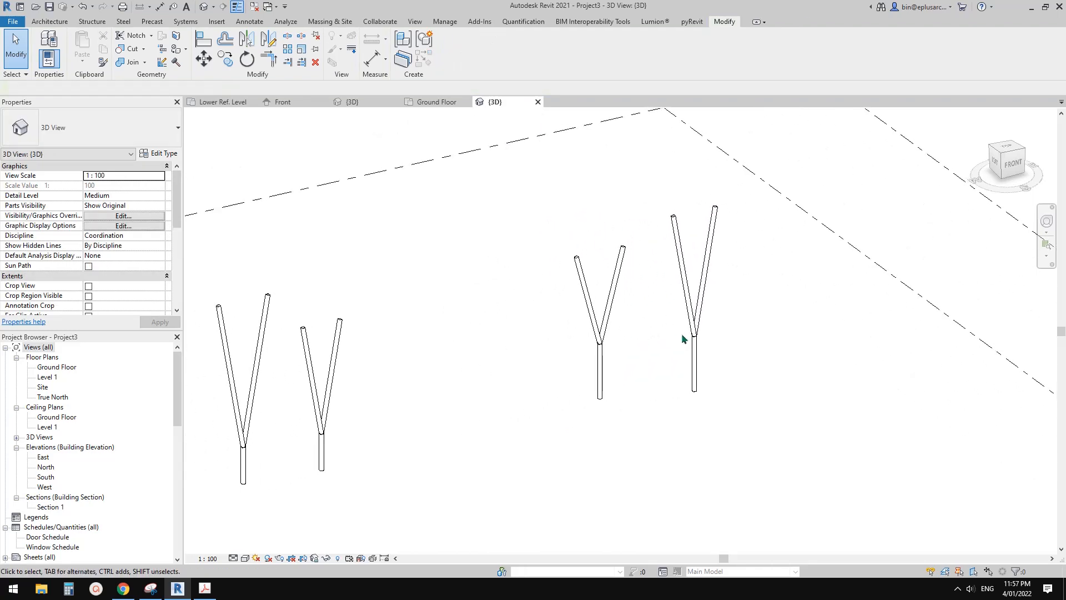
middle_click_drag(595, 341, 648, 339)
scroll(534, 356, "up", 1)
middle_click_drag(534, 358, 601, 338)
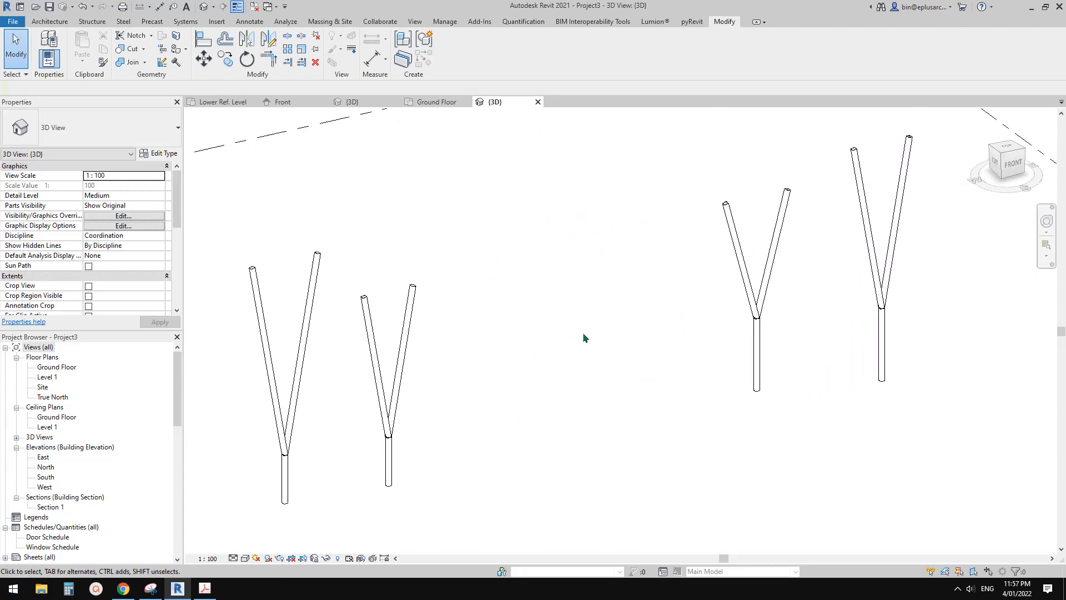